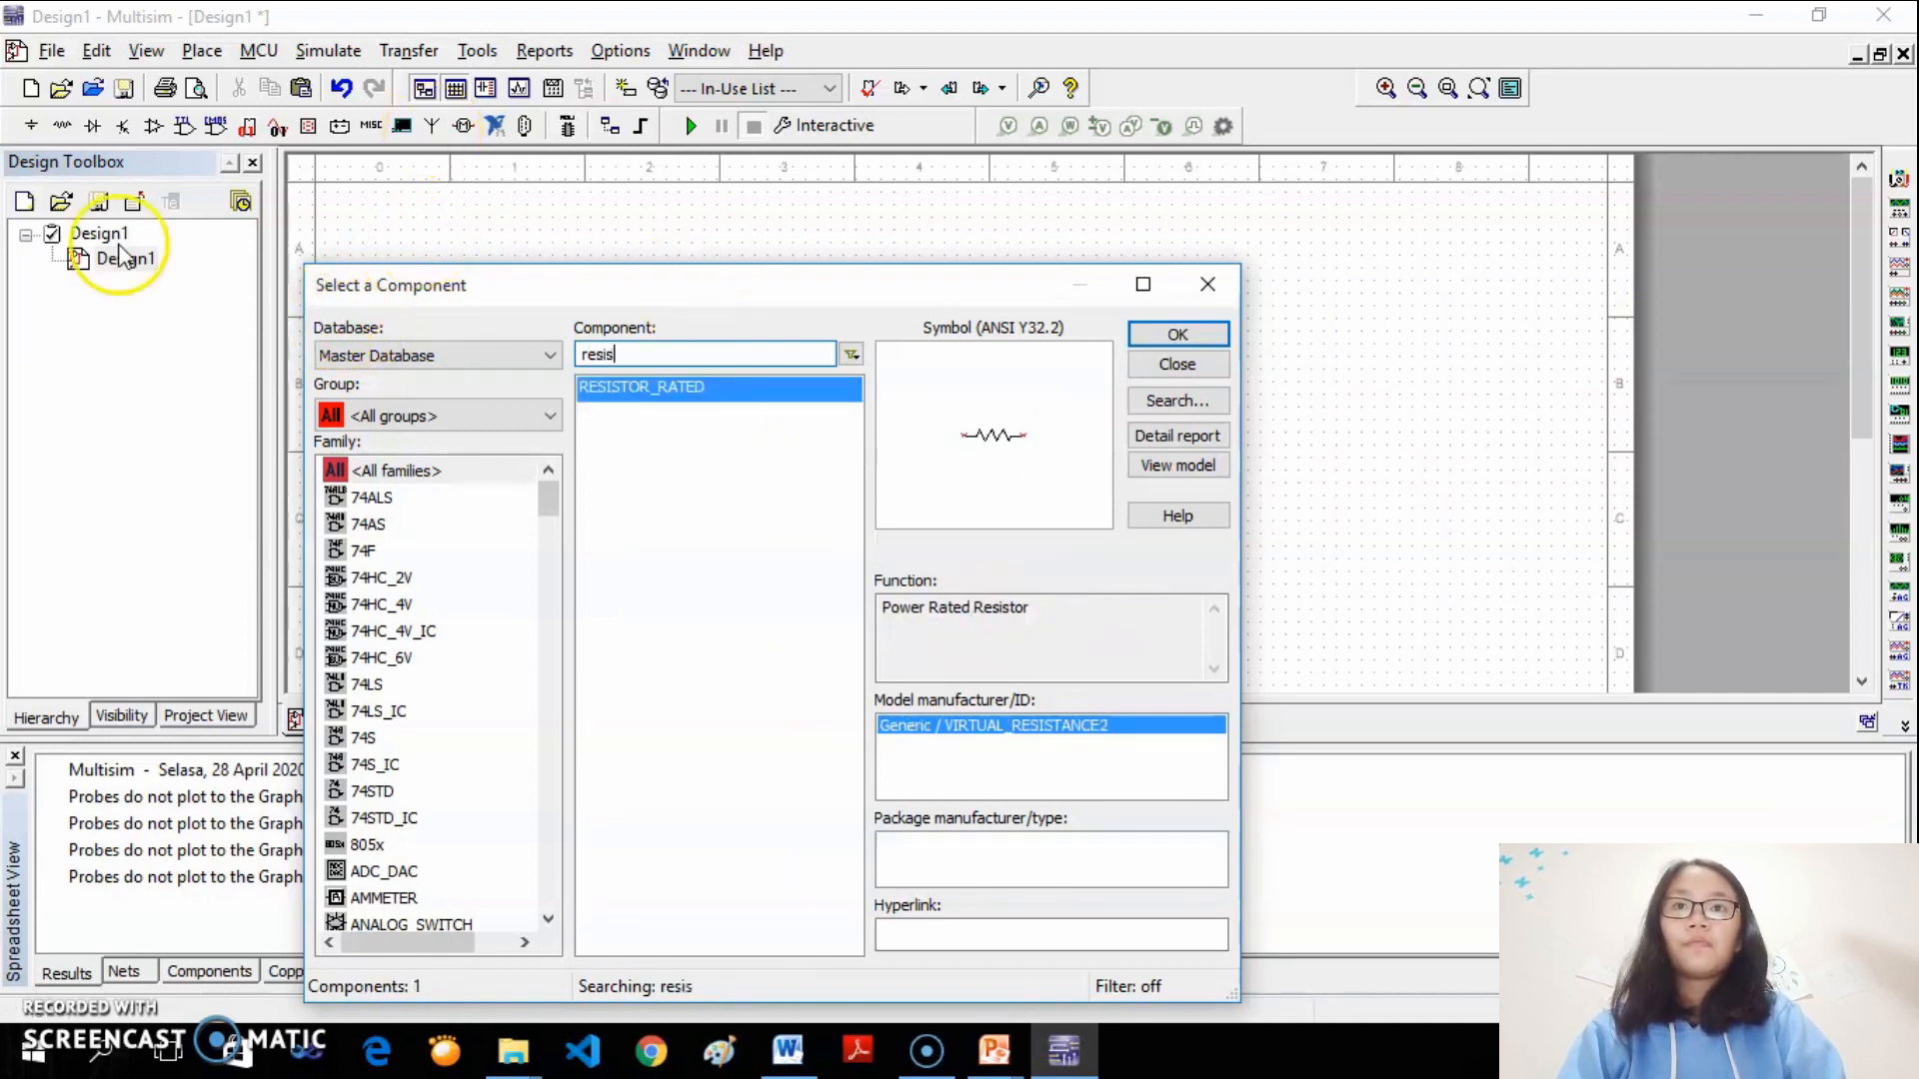
Place a RESISTOR_RATED component in the upper middle of the schematic sheet
left_click(777, 400)
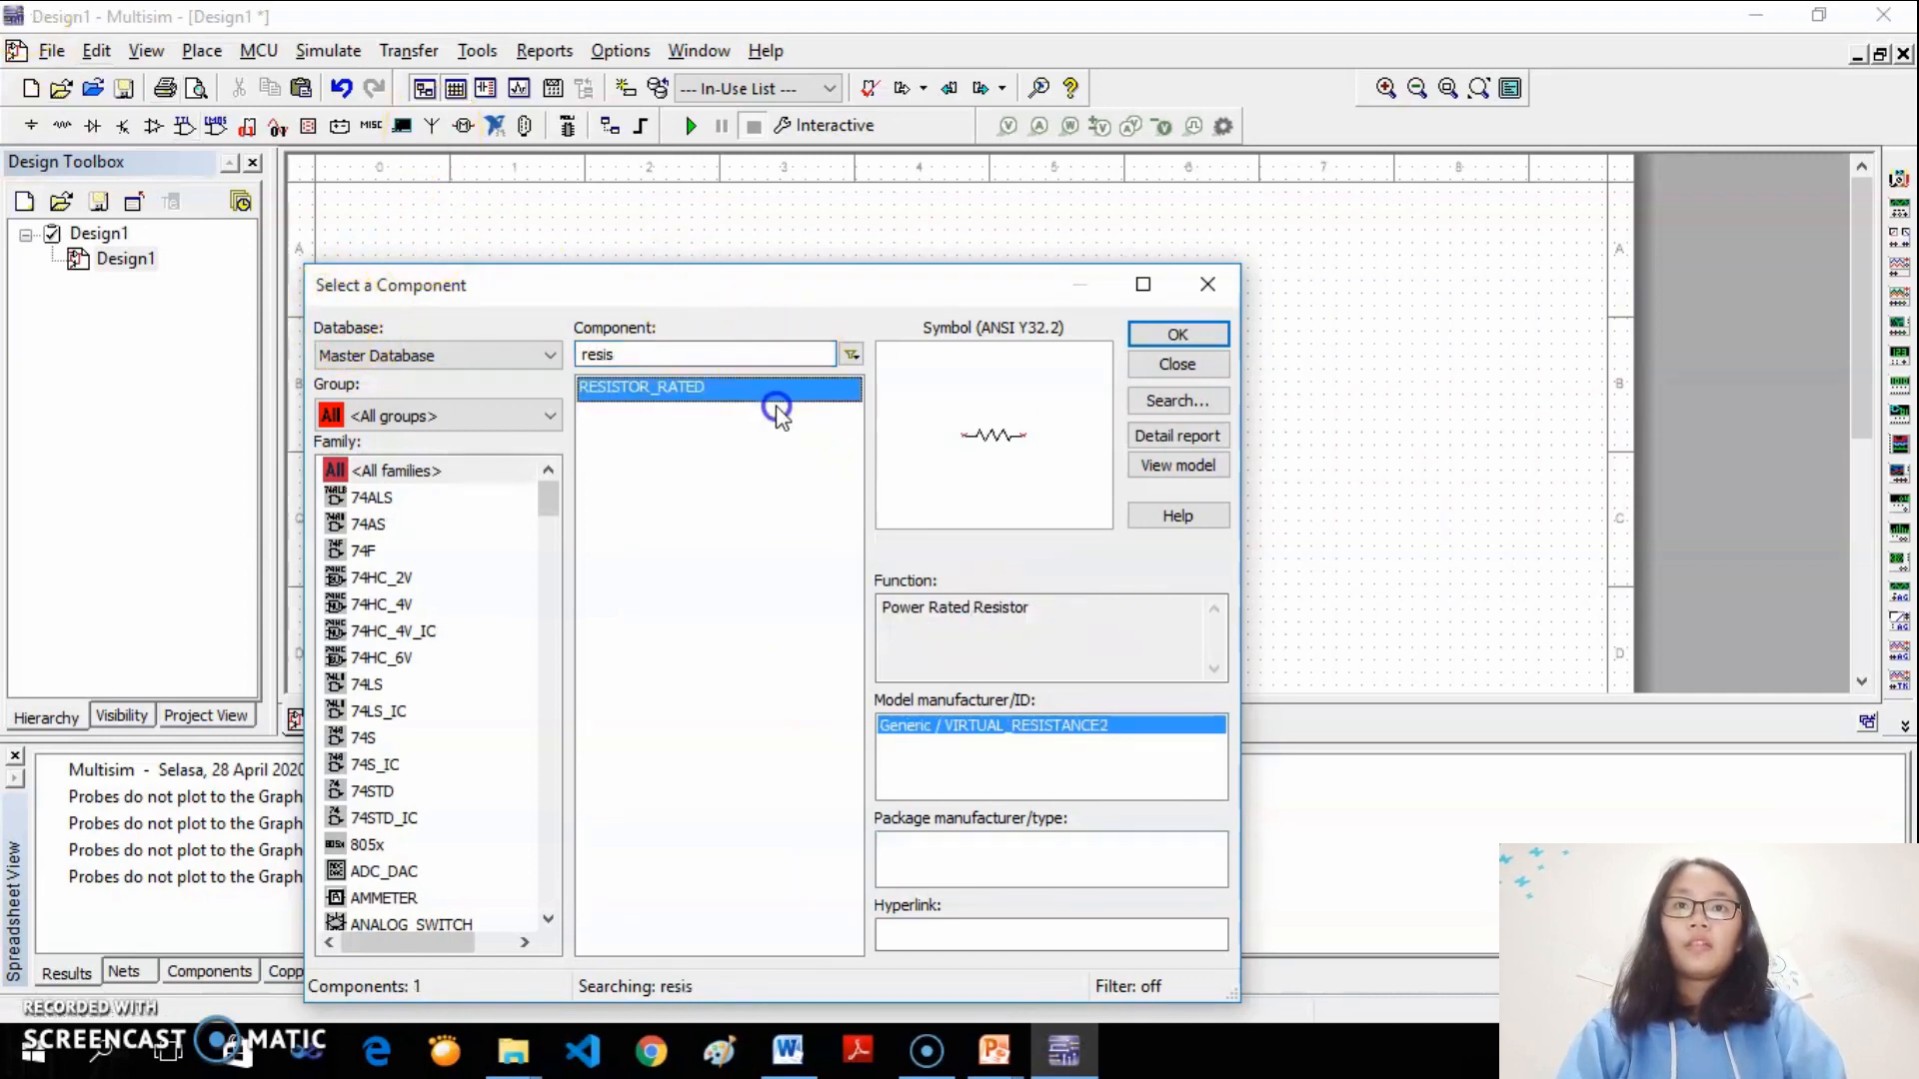
left_click(757, 405)
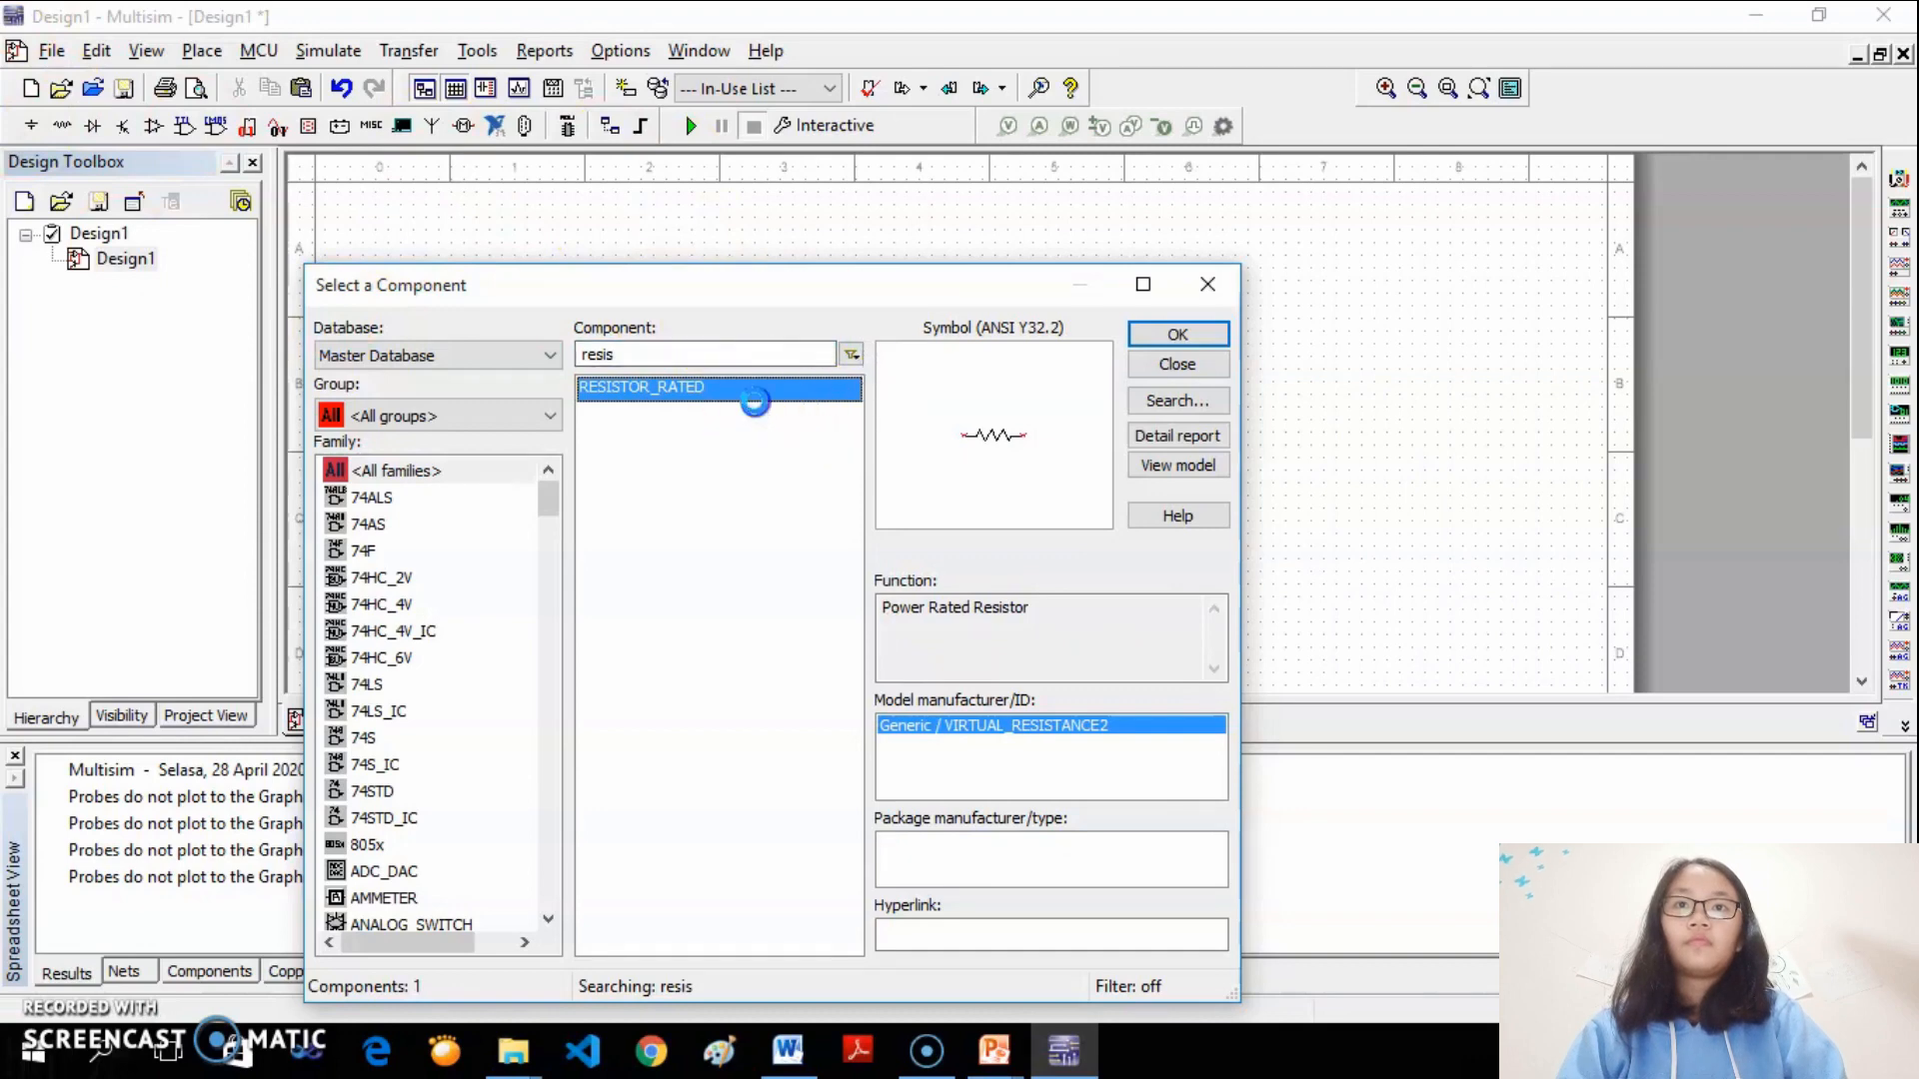
left_click(942, 372)
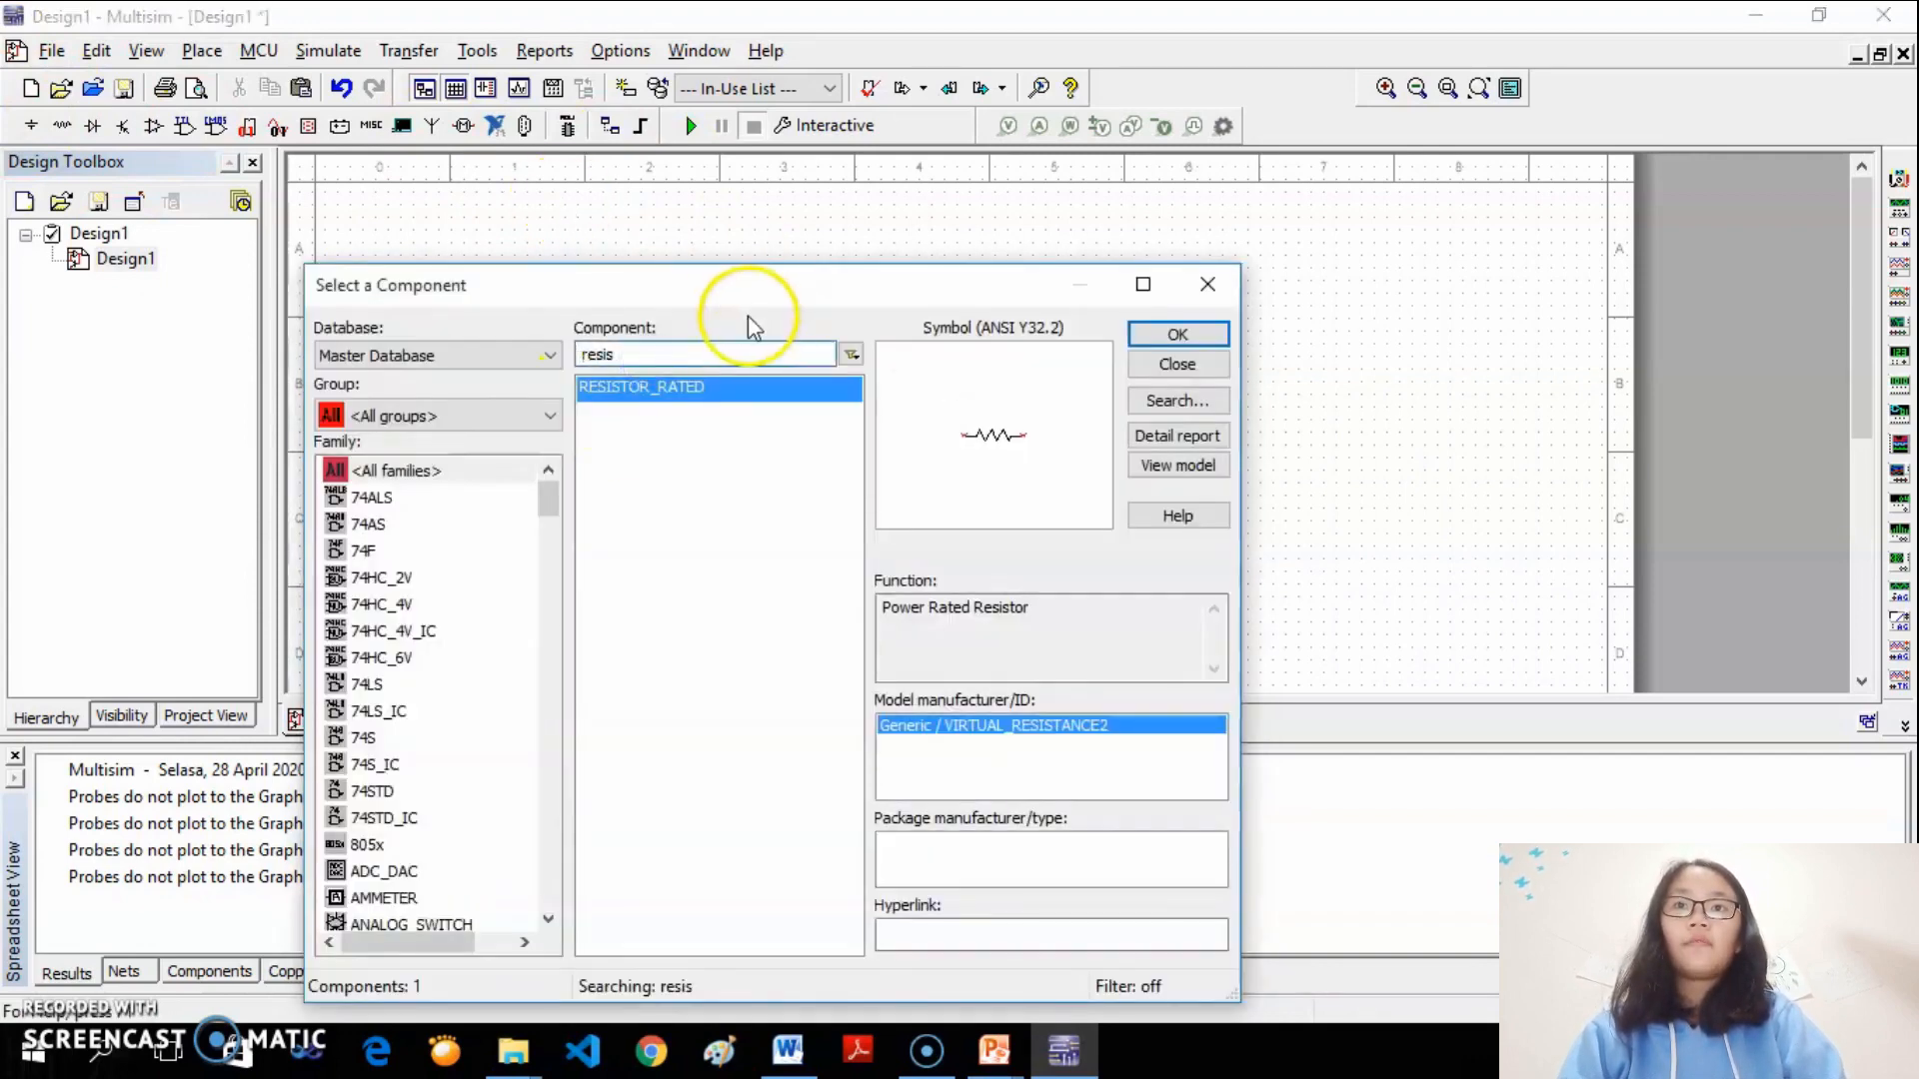
Search the component database for "Led" and place an LED_blue just below and to the right of the resistor
double_click(611, 355)
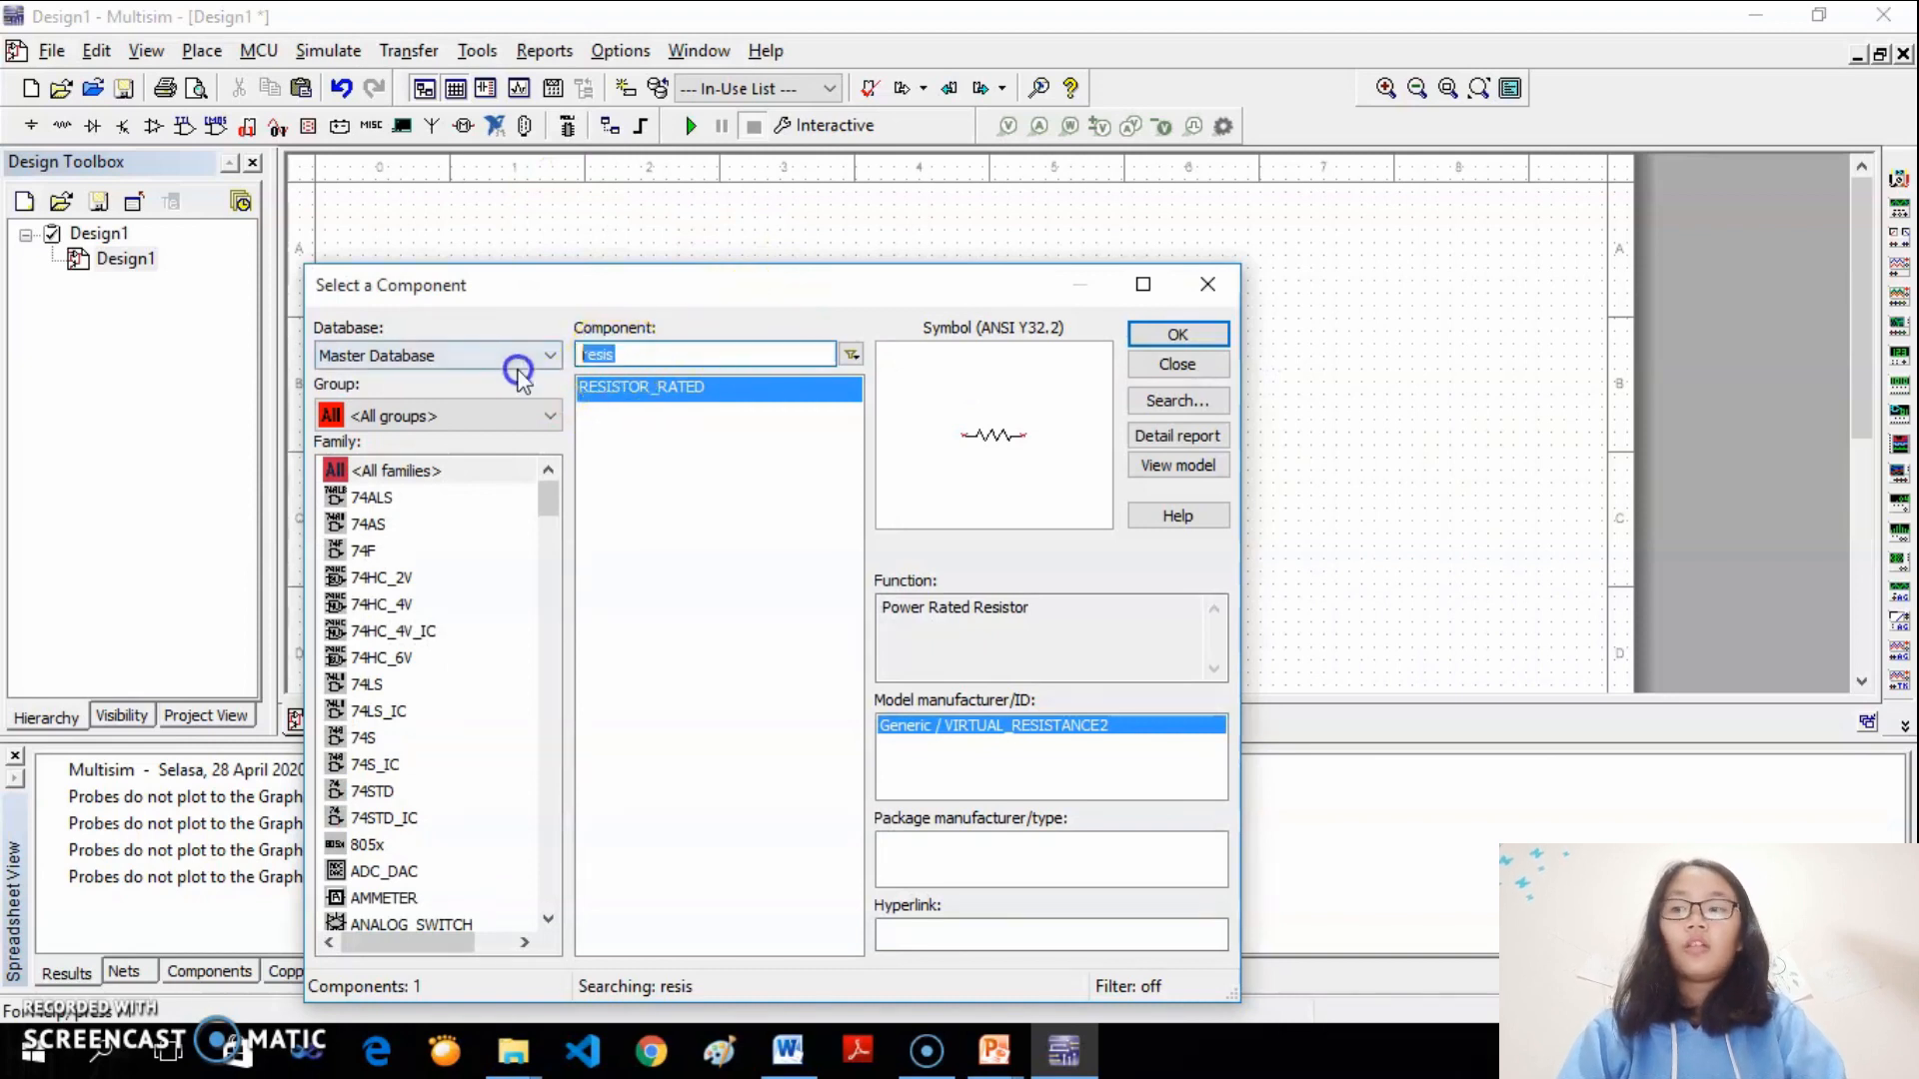
key("BackSpace")
type("L")
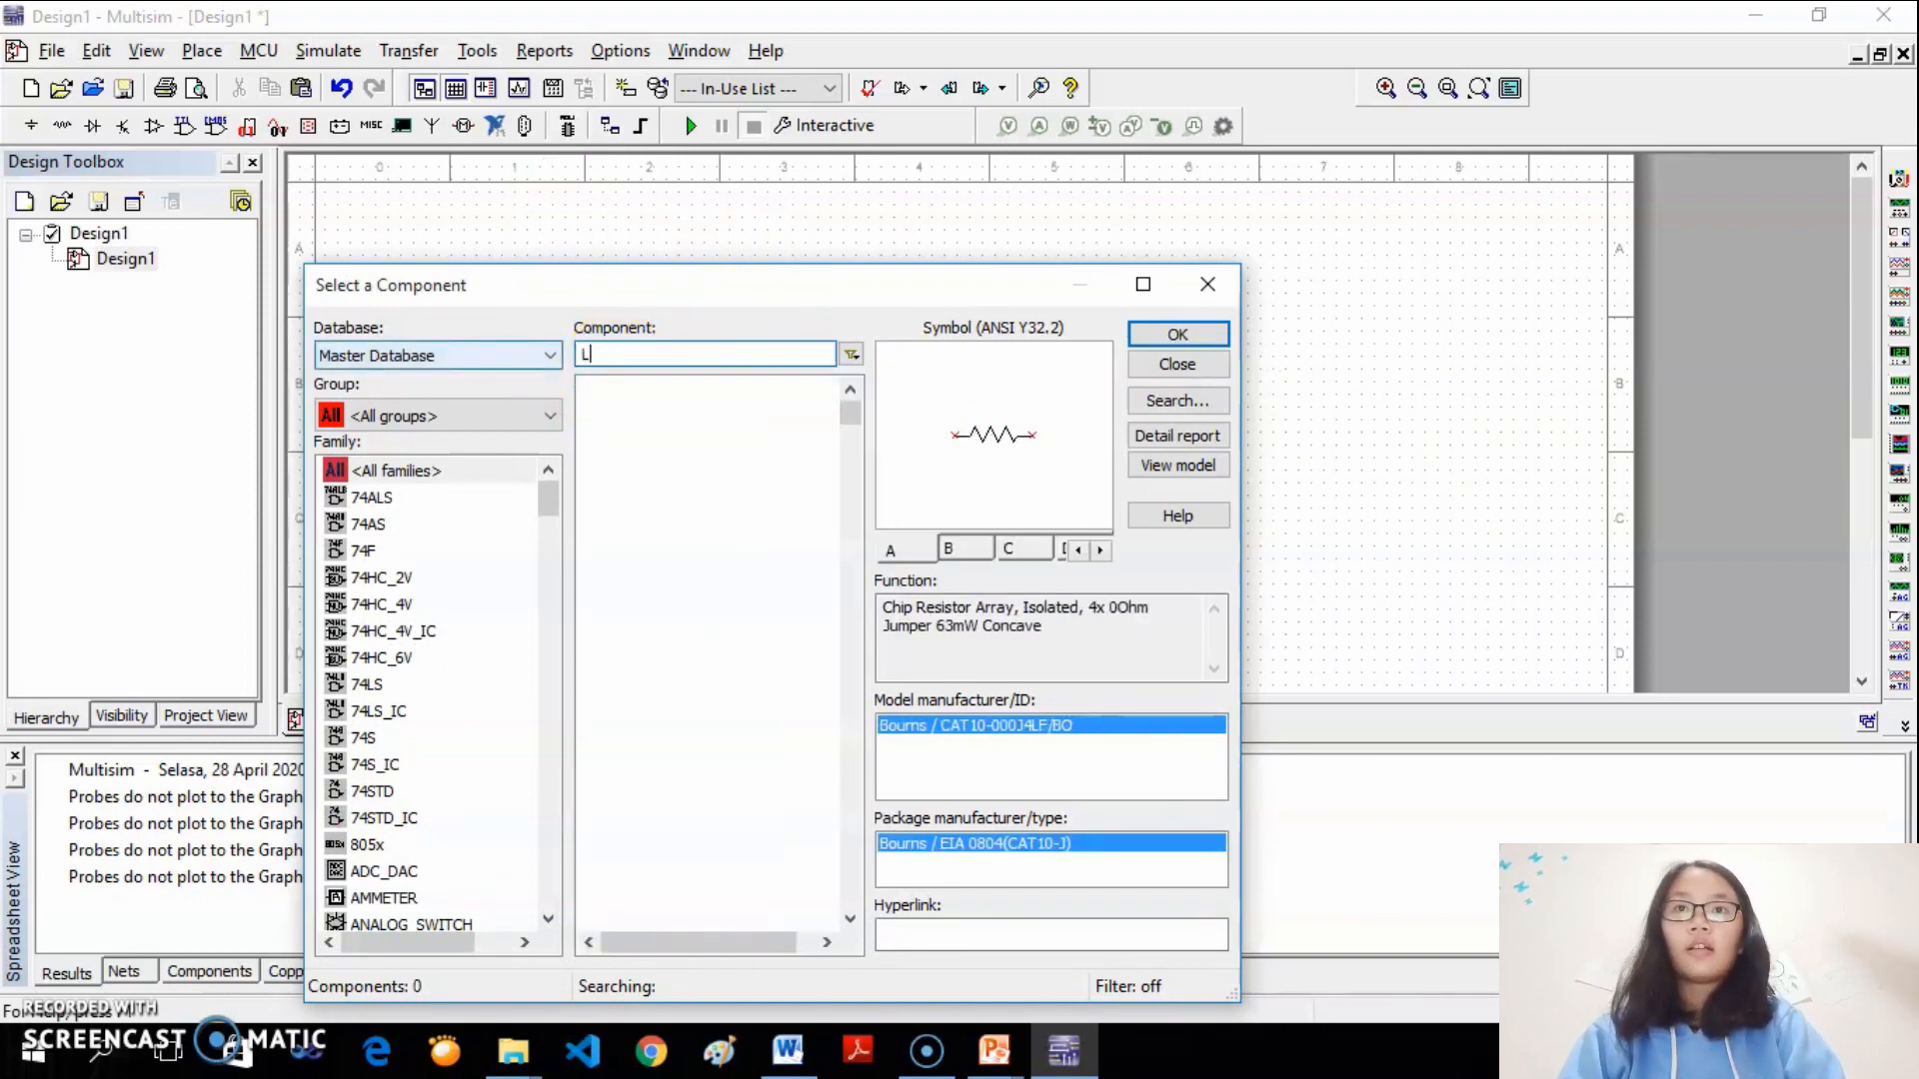
type("ed")
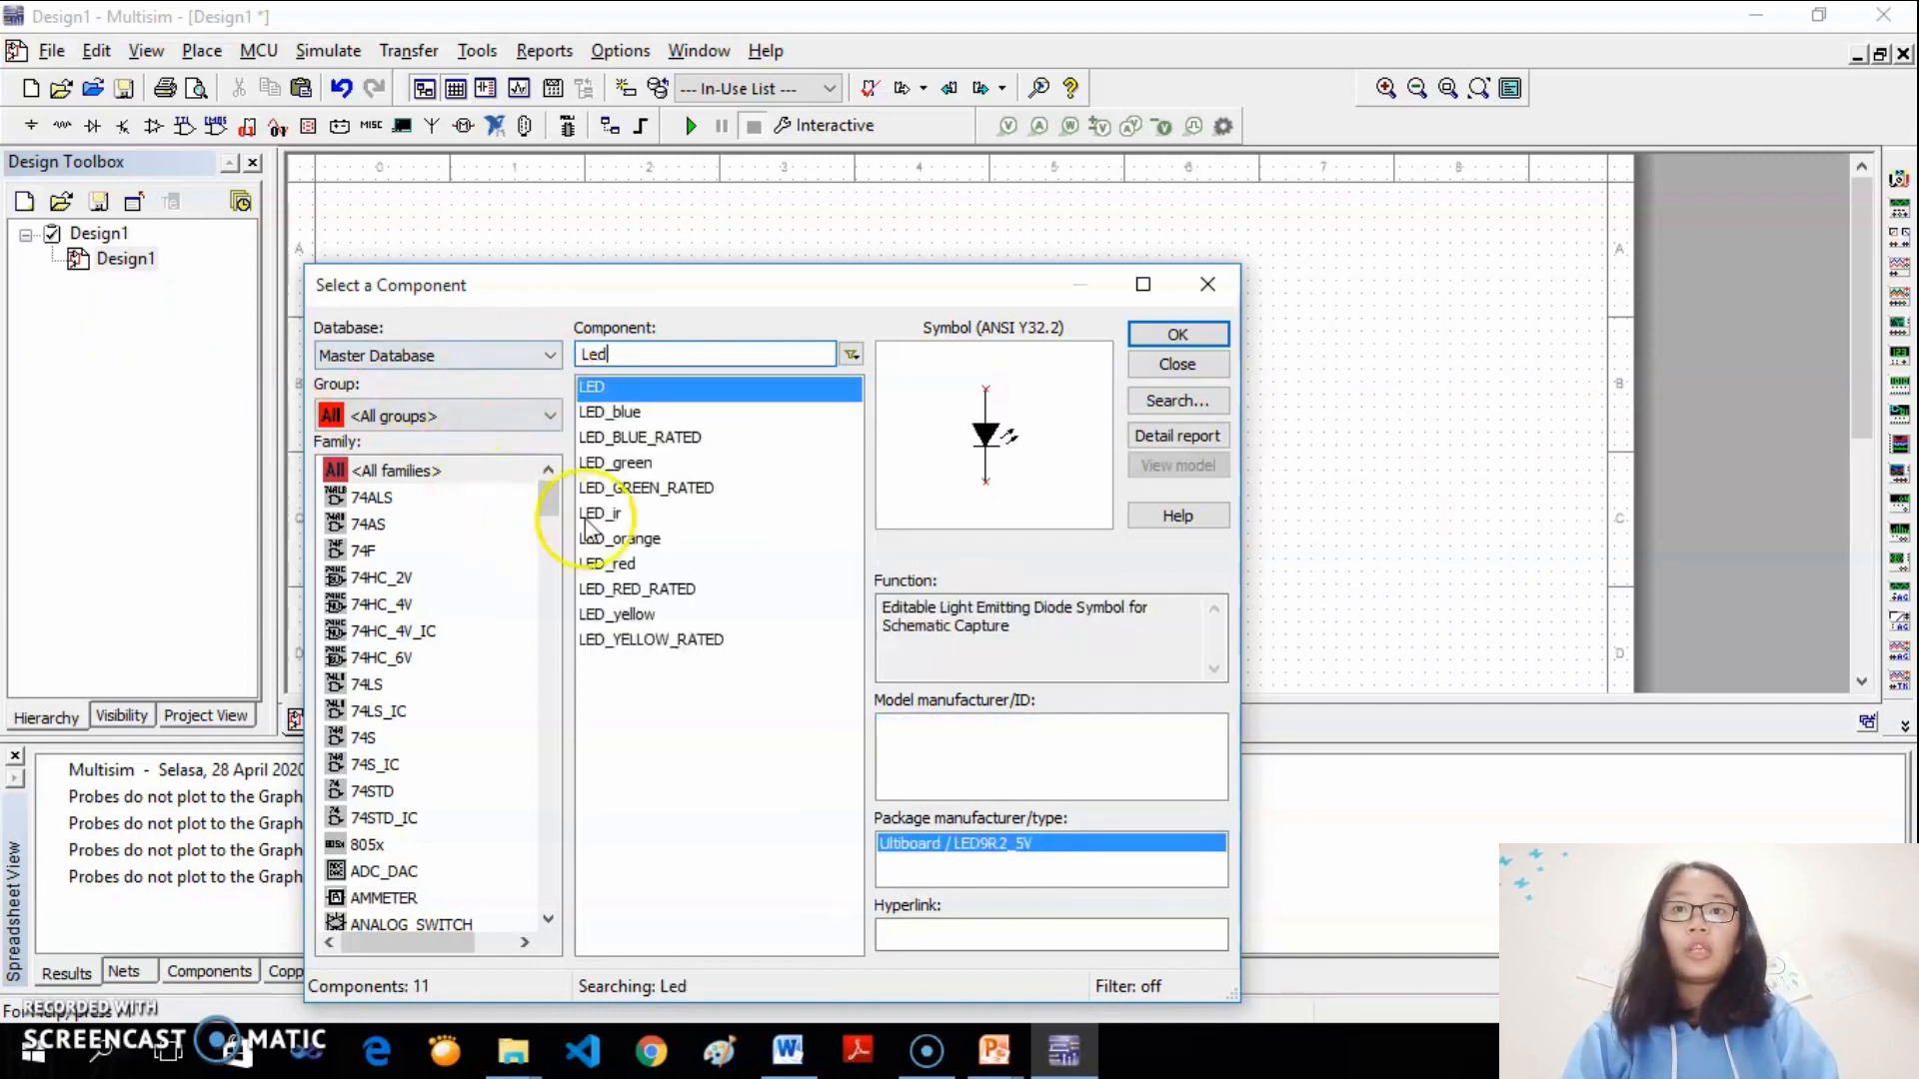
left_click(639, 437)
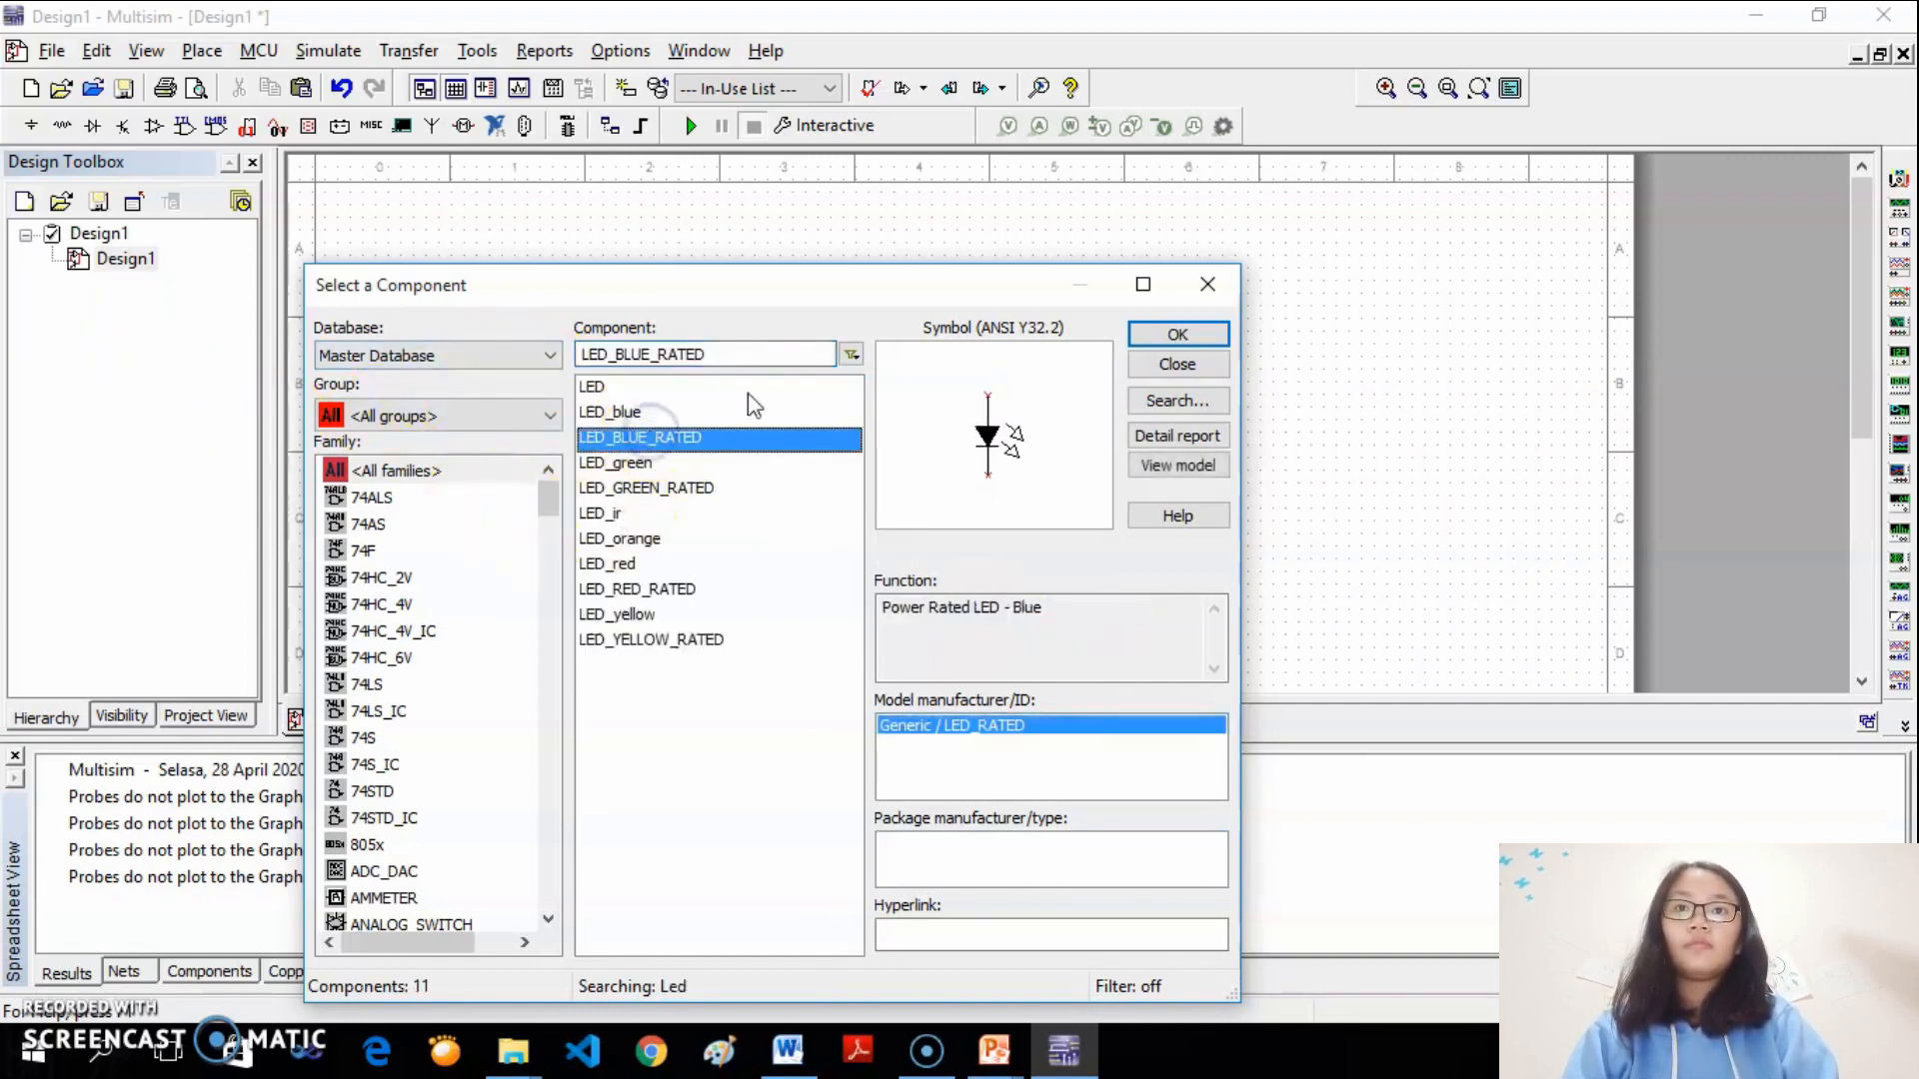
left_click(656, 412)
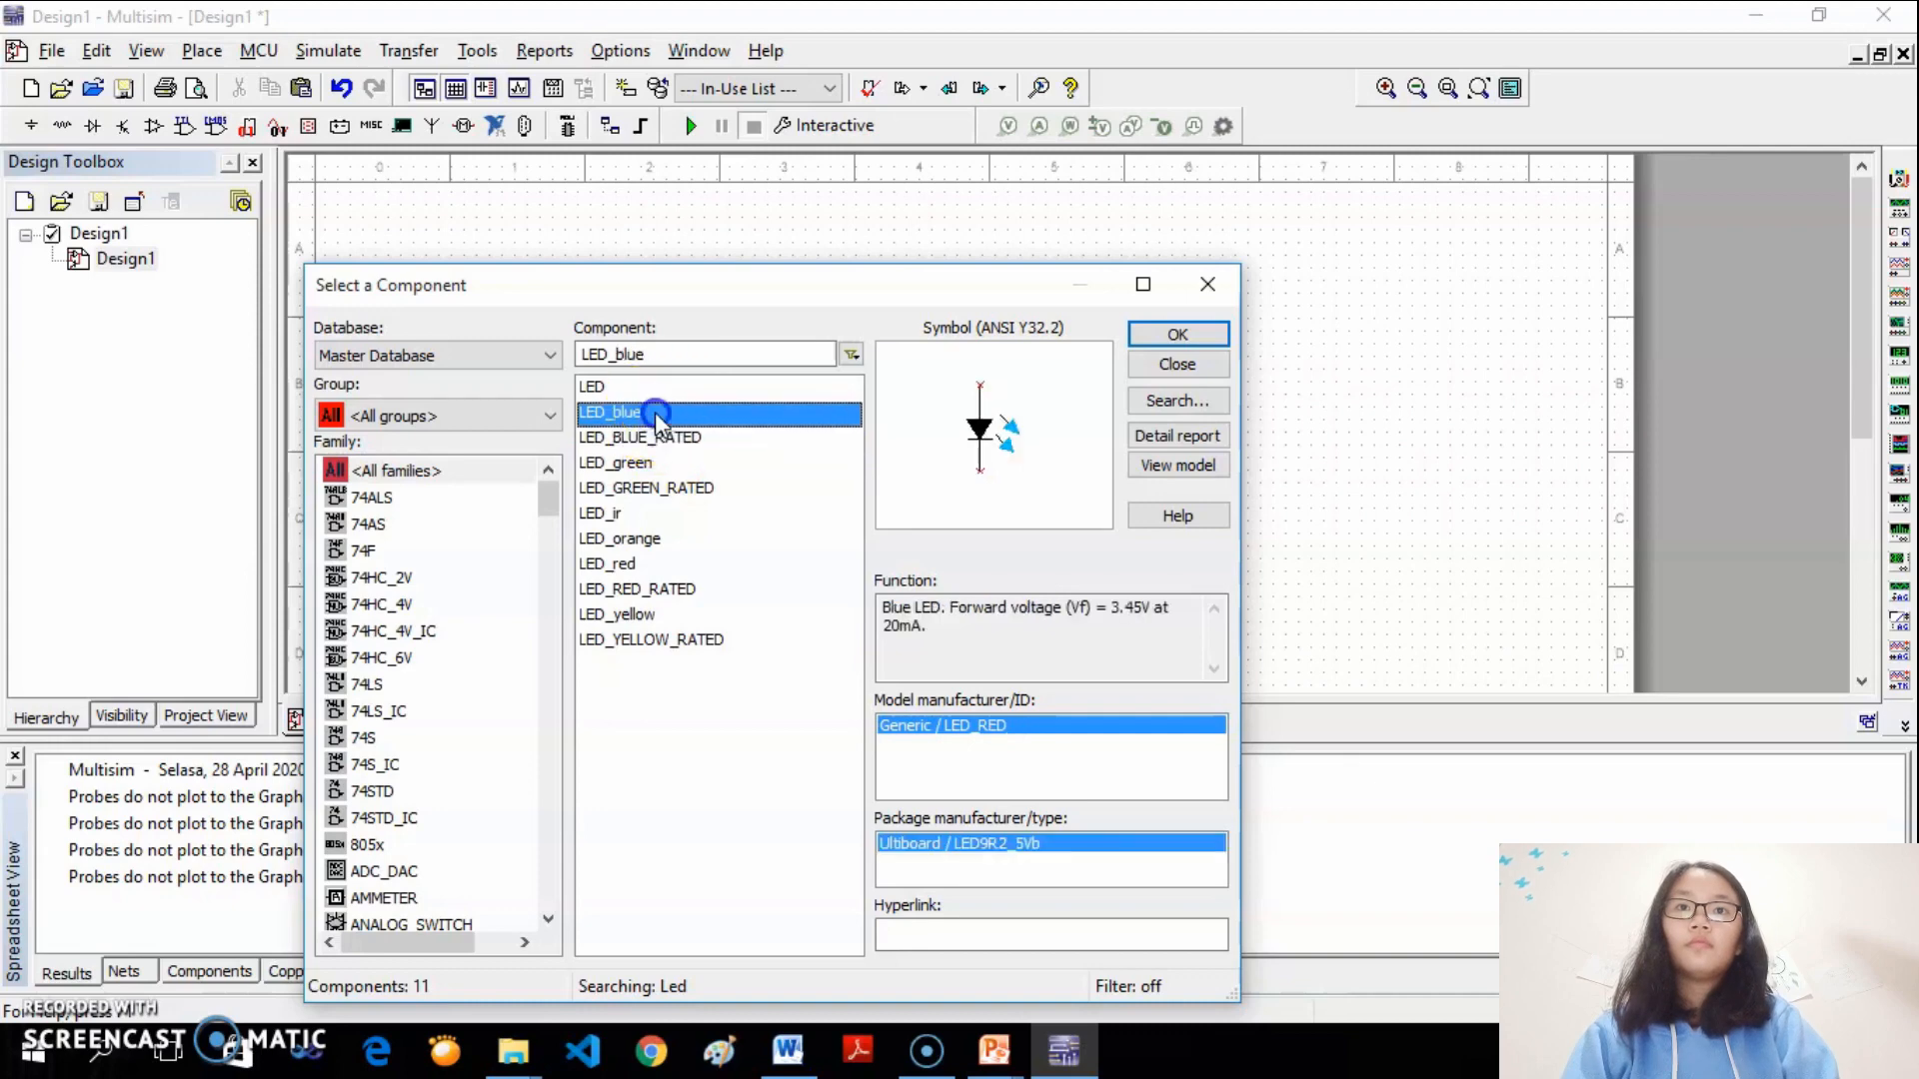
double_click(655, 412)
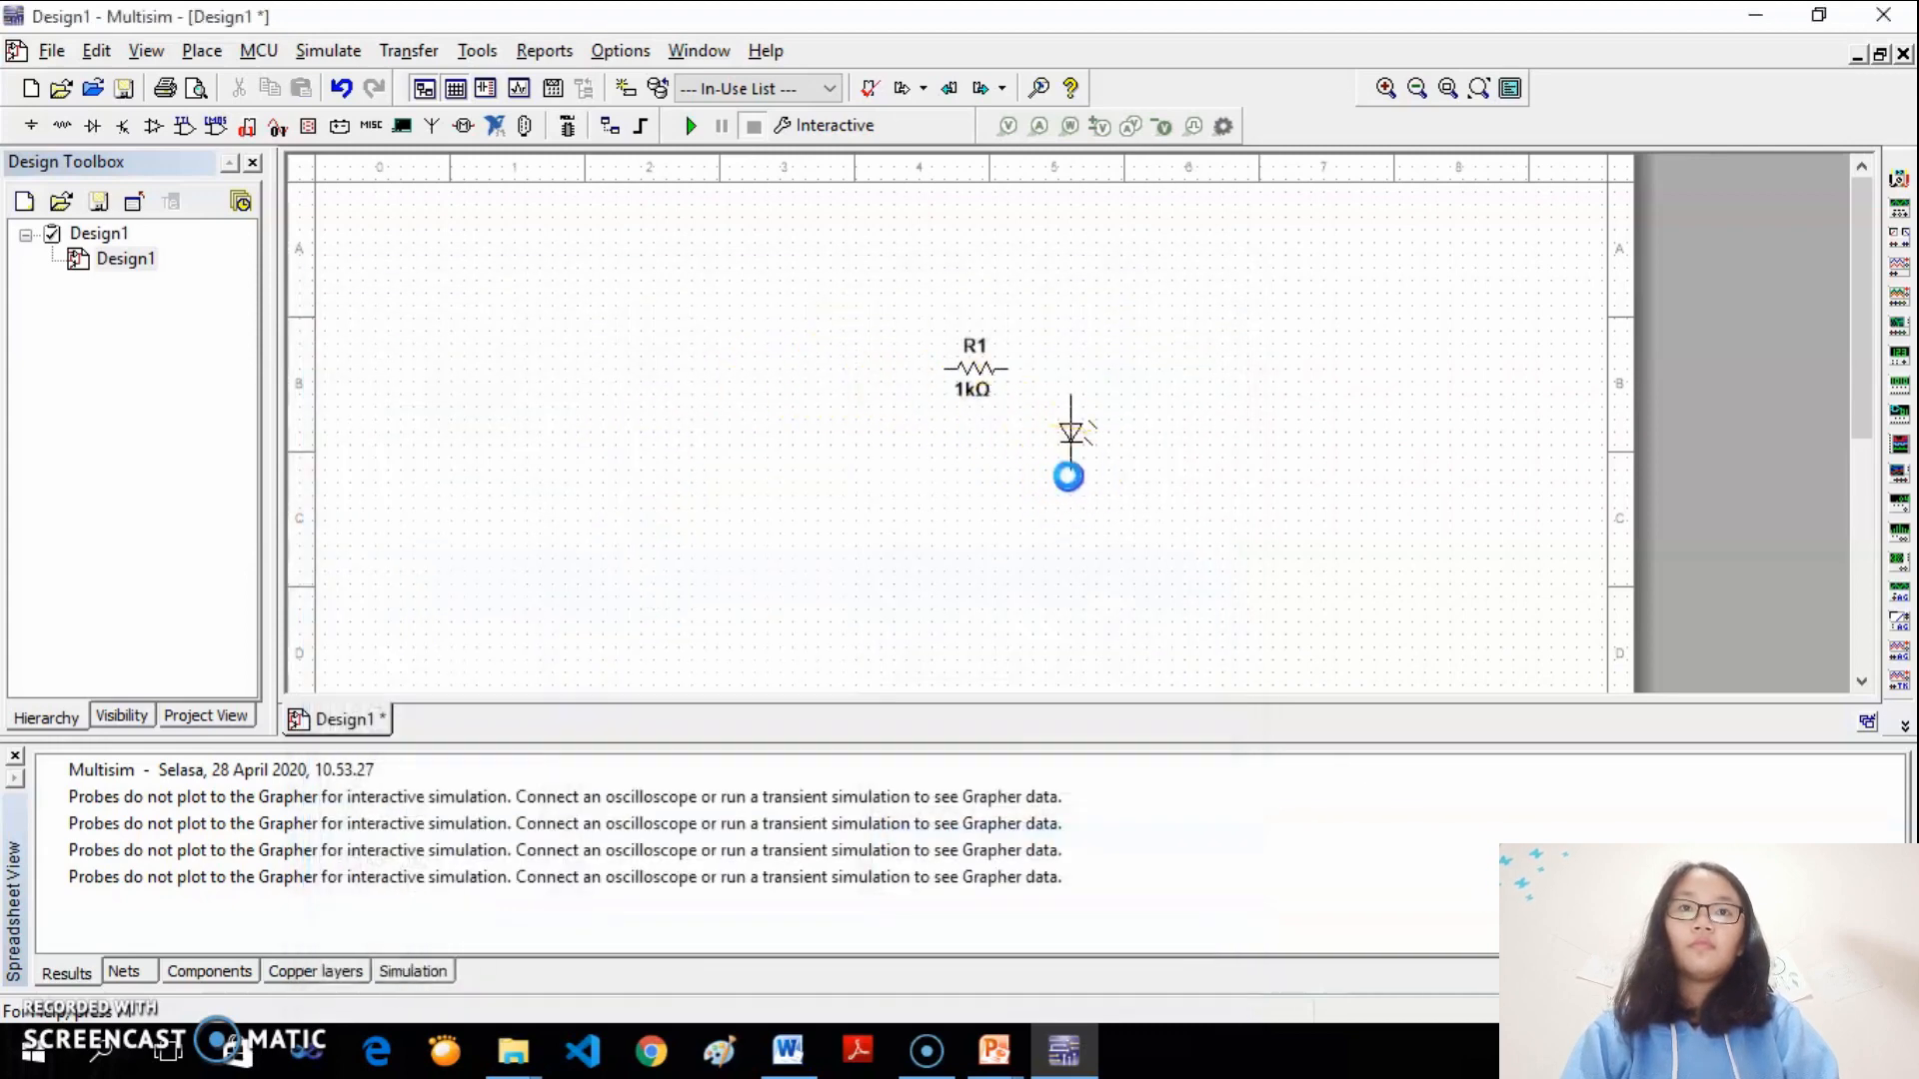
left_click(1069, 477)
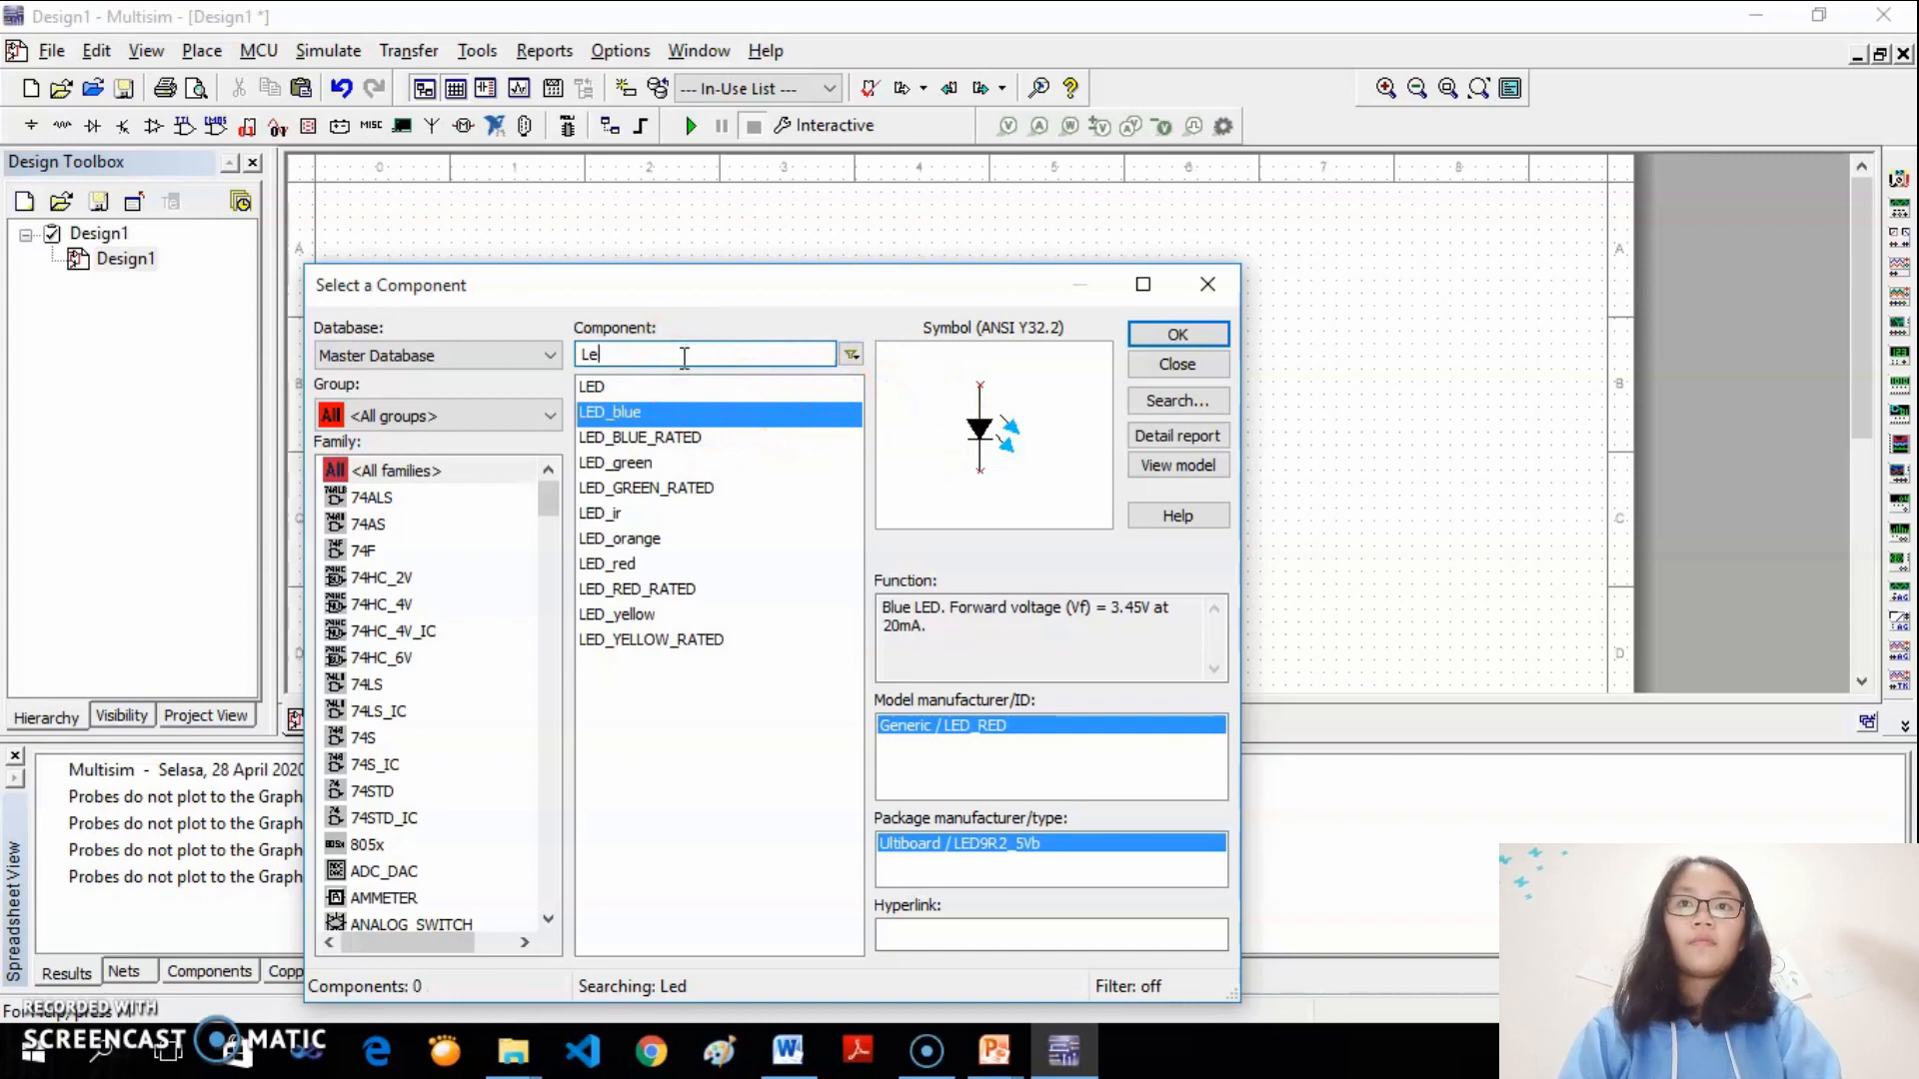
Find the DC_POWER source in the component database and place it below the resistor, left of the LED
key("BackSpace")
key("BackSpace")
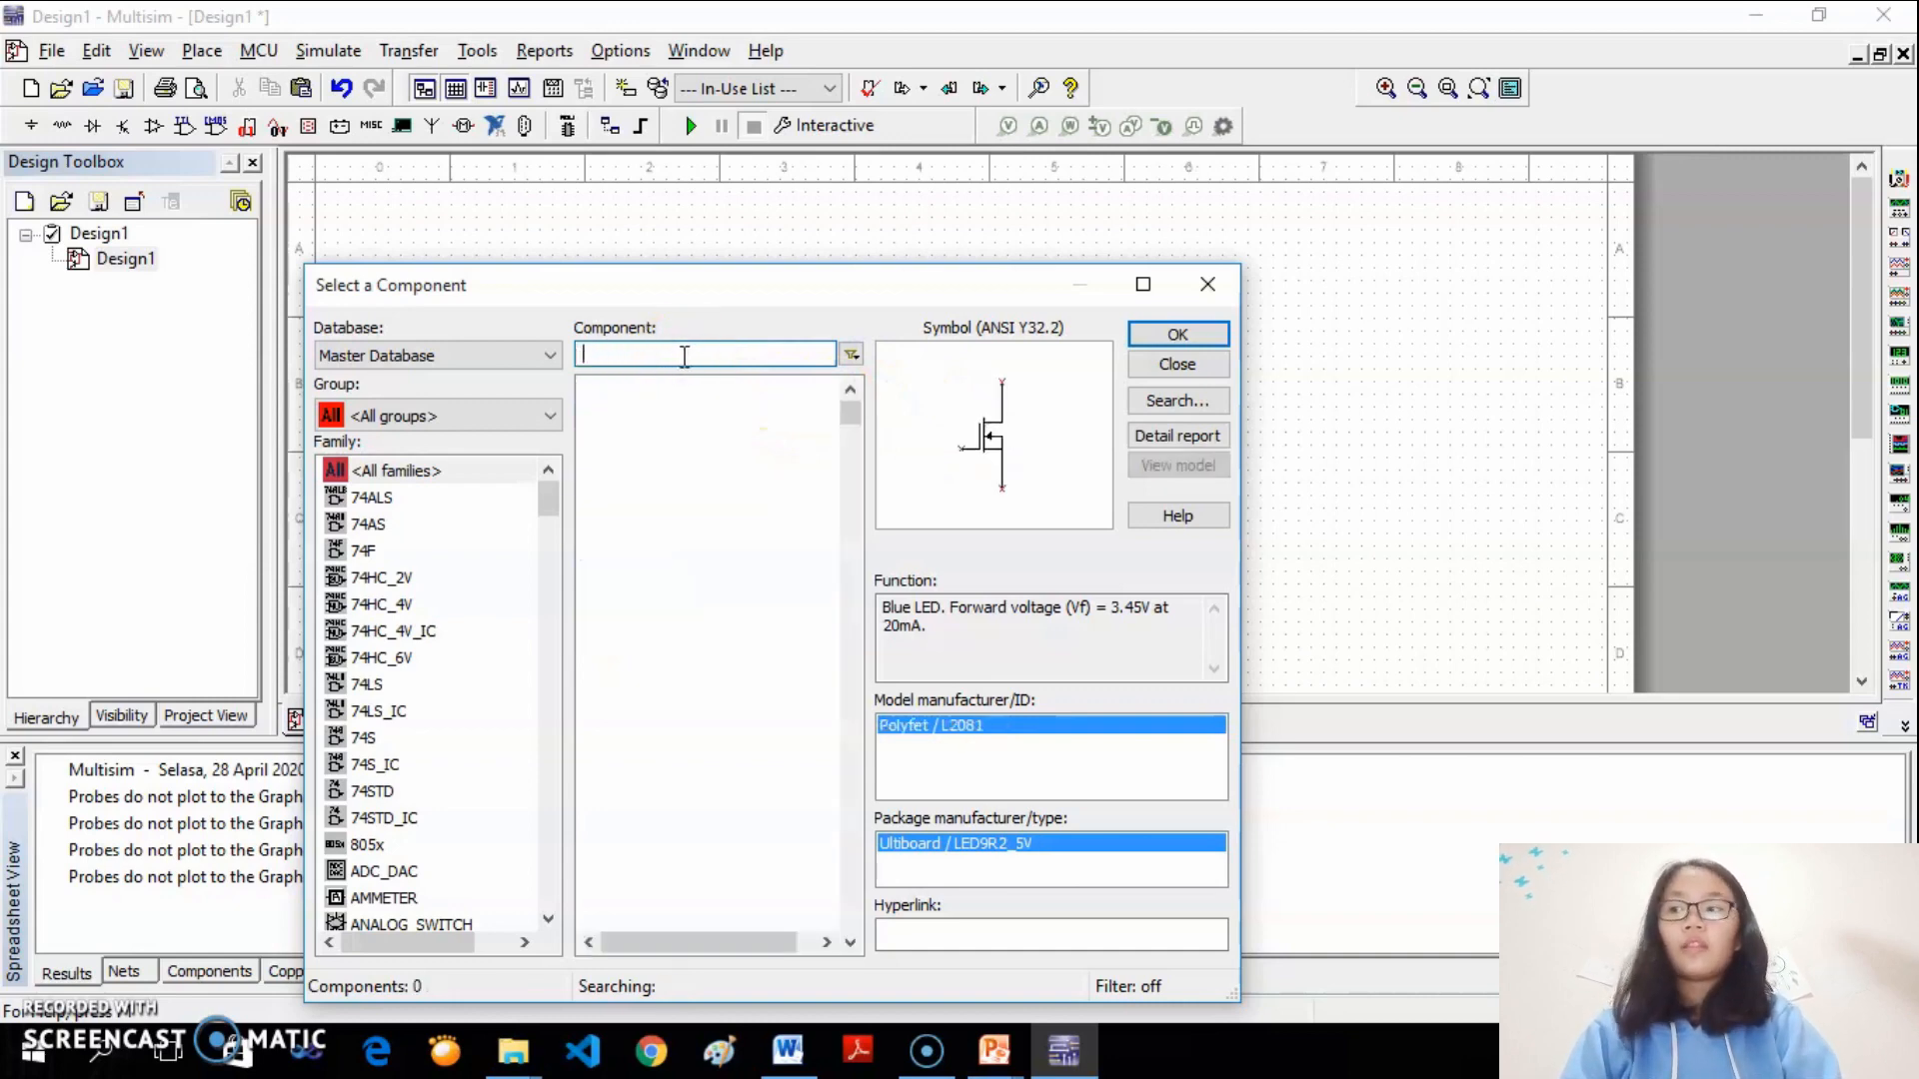
left_click(801, 322)
type("d")
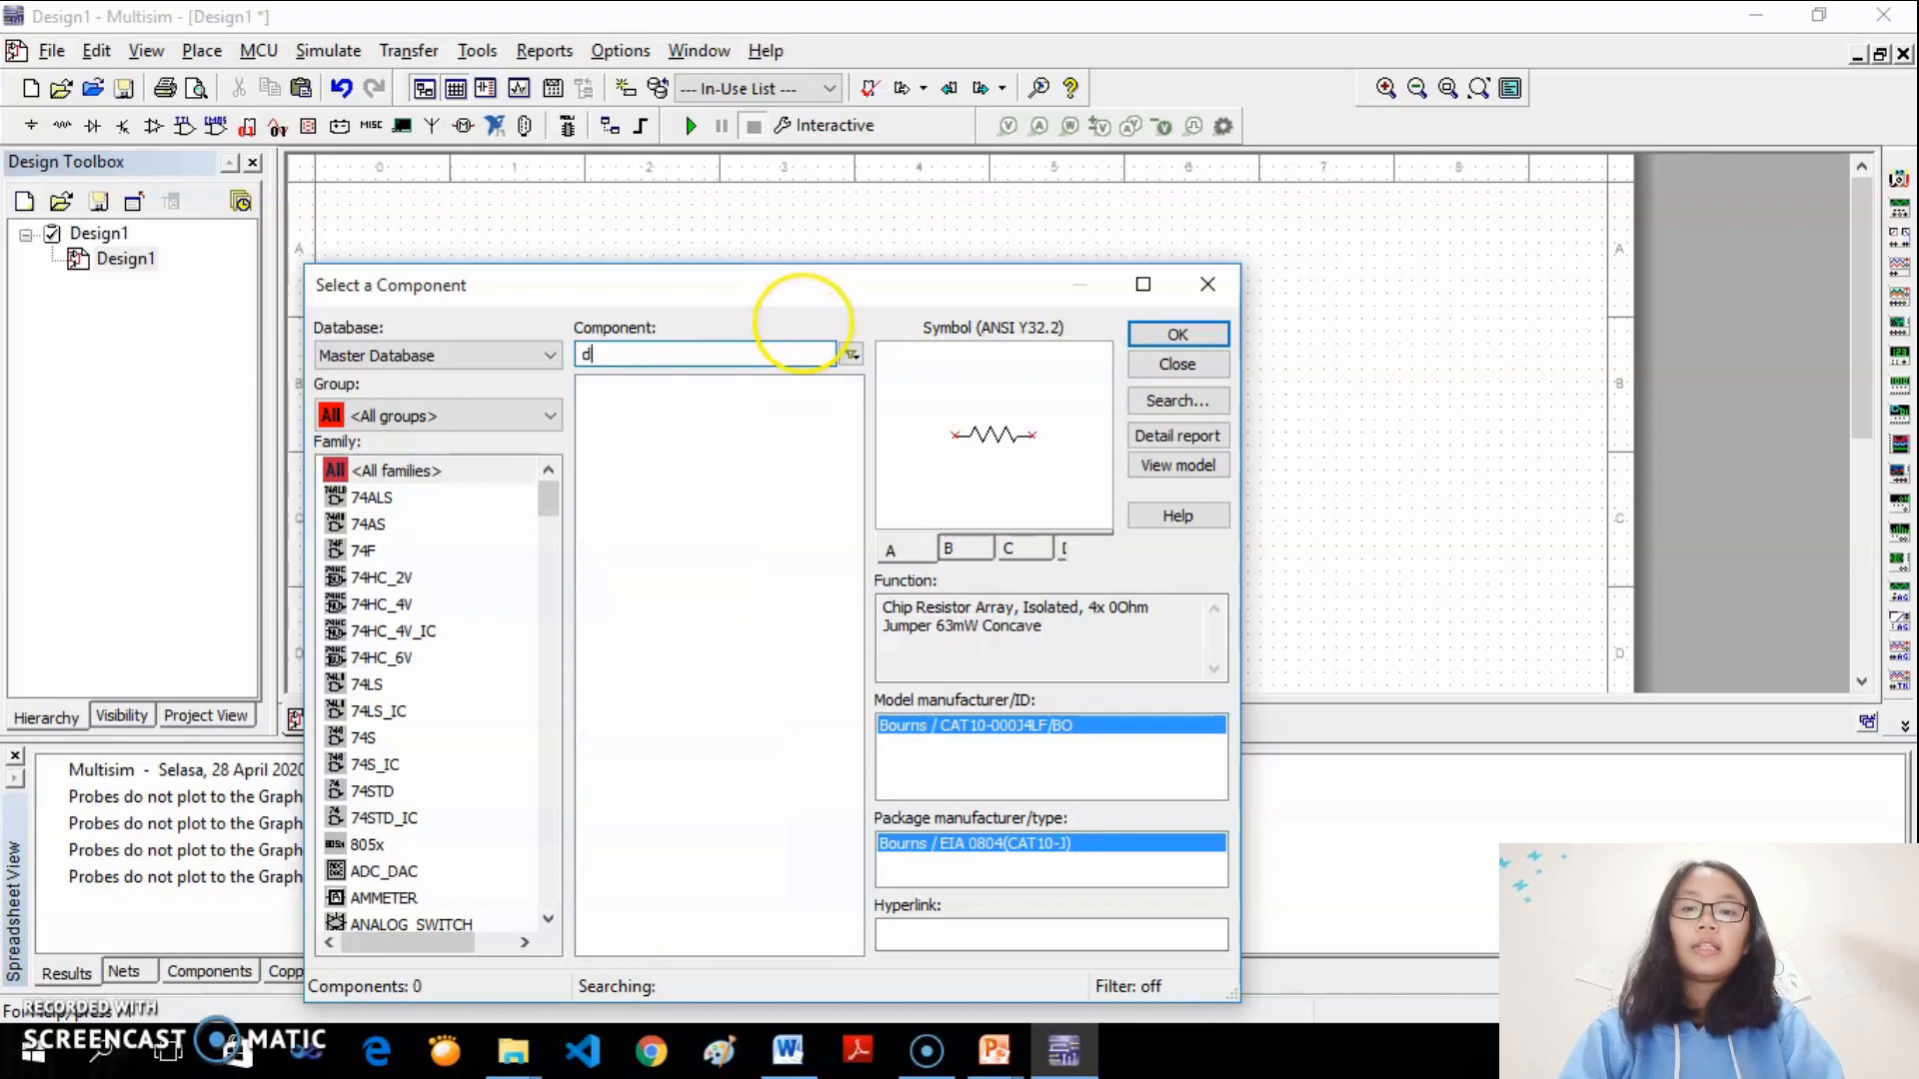
type("c ")
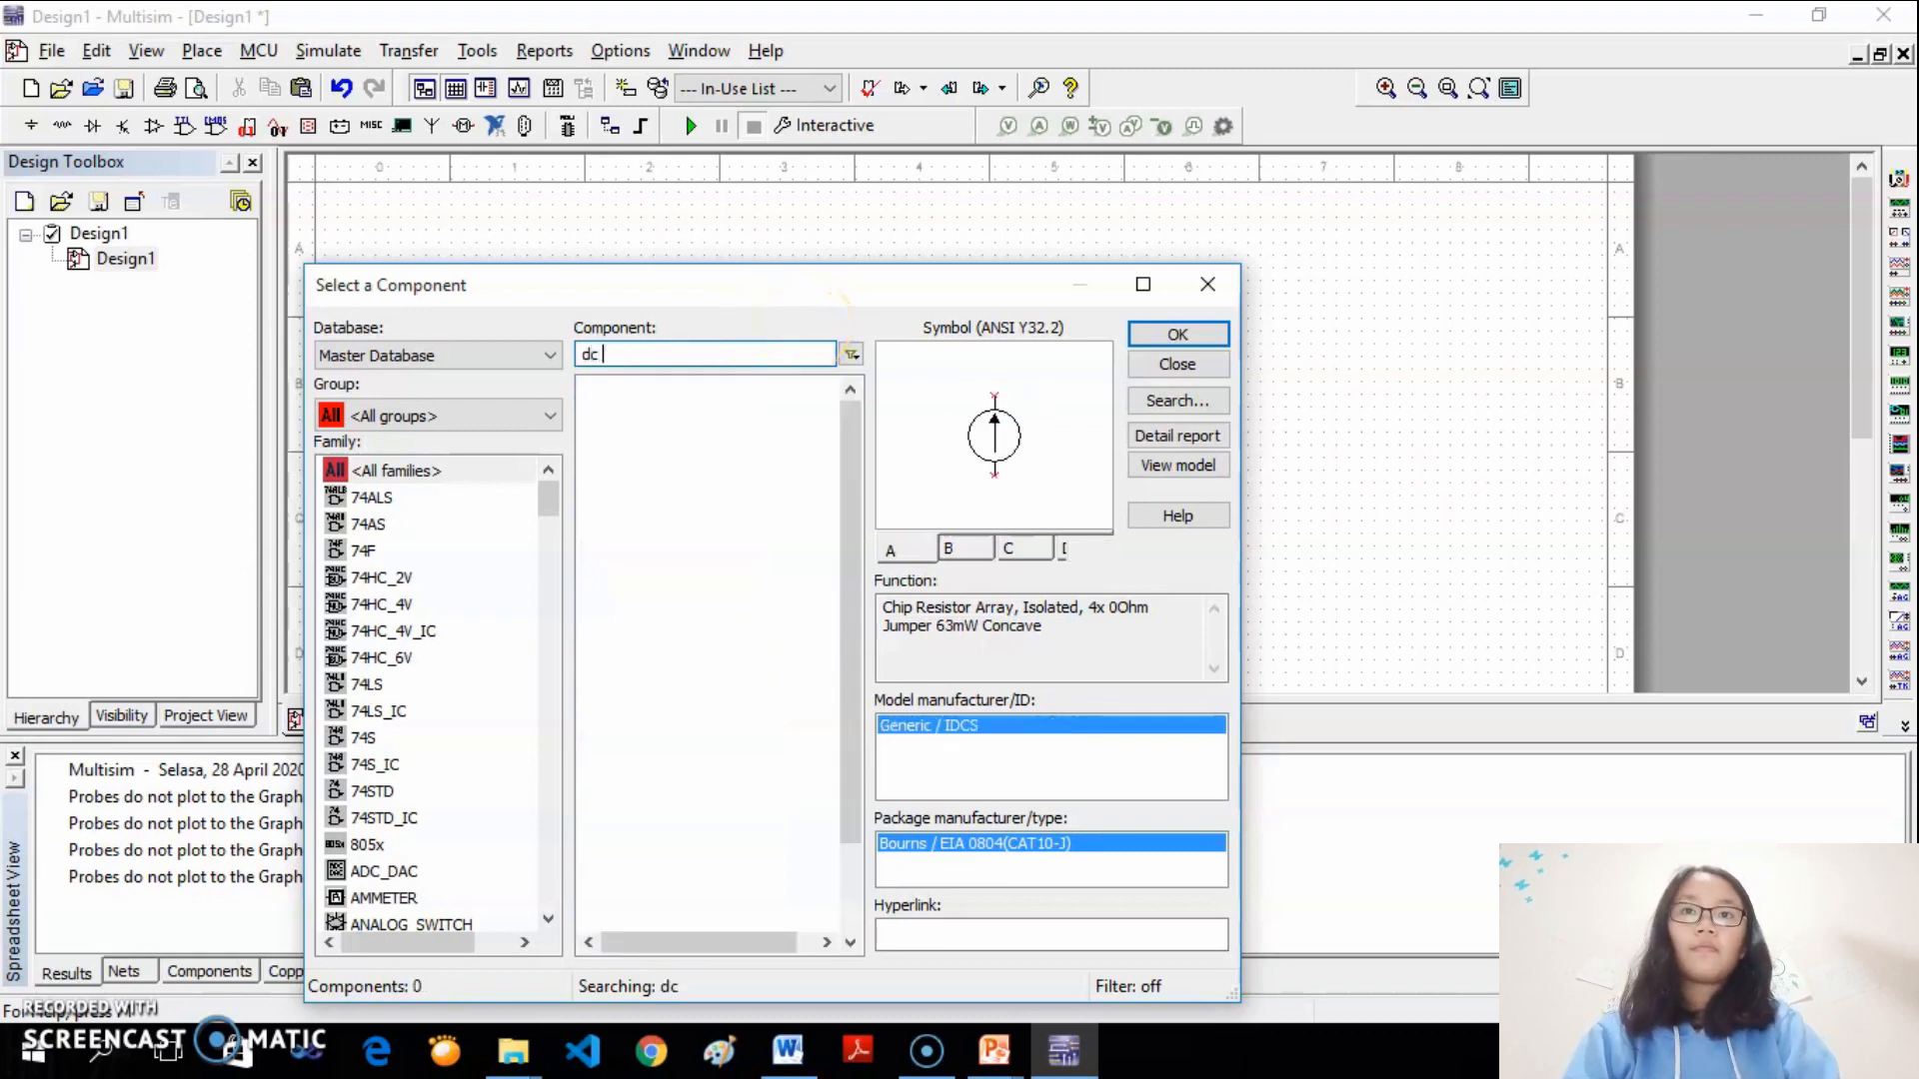
type("powe")
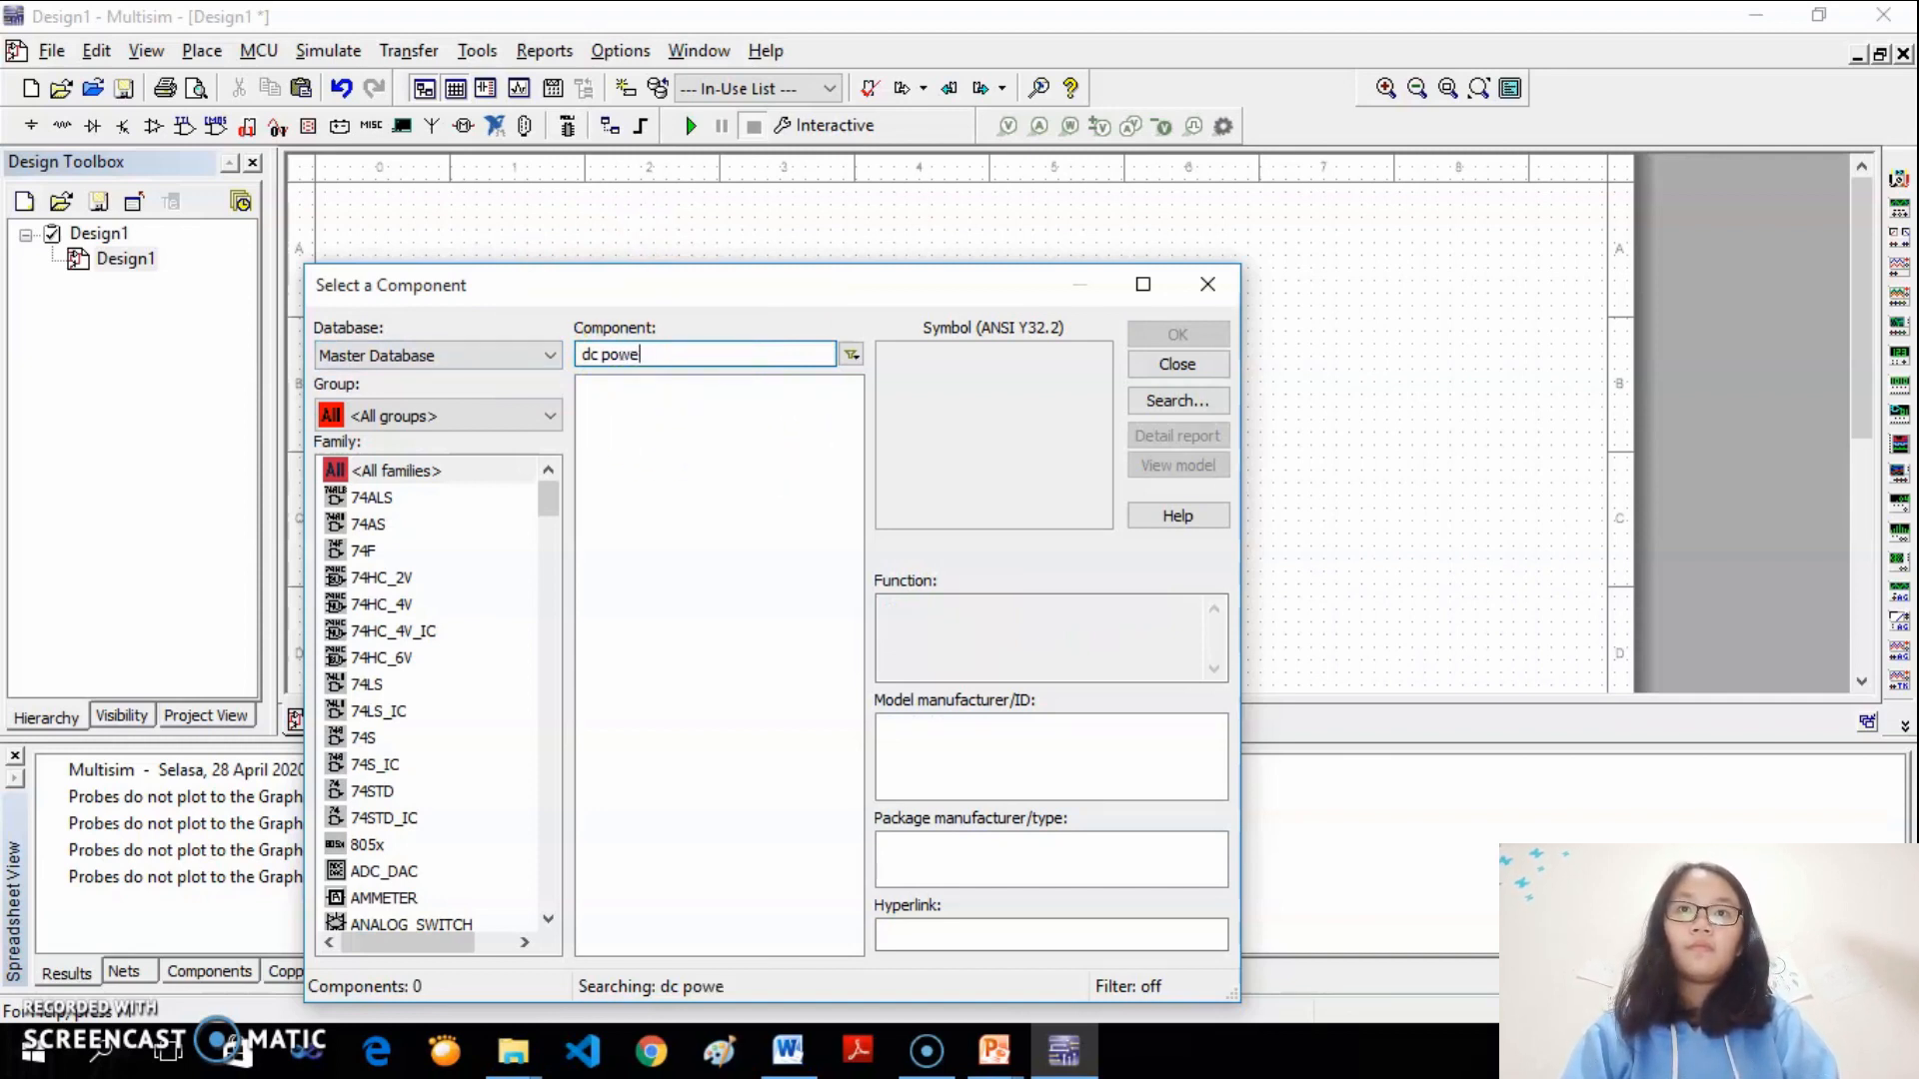
left_click(661, 354)
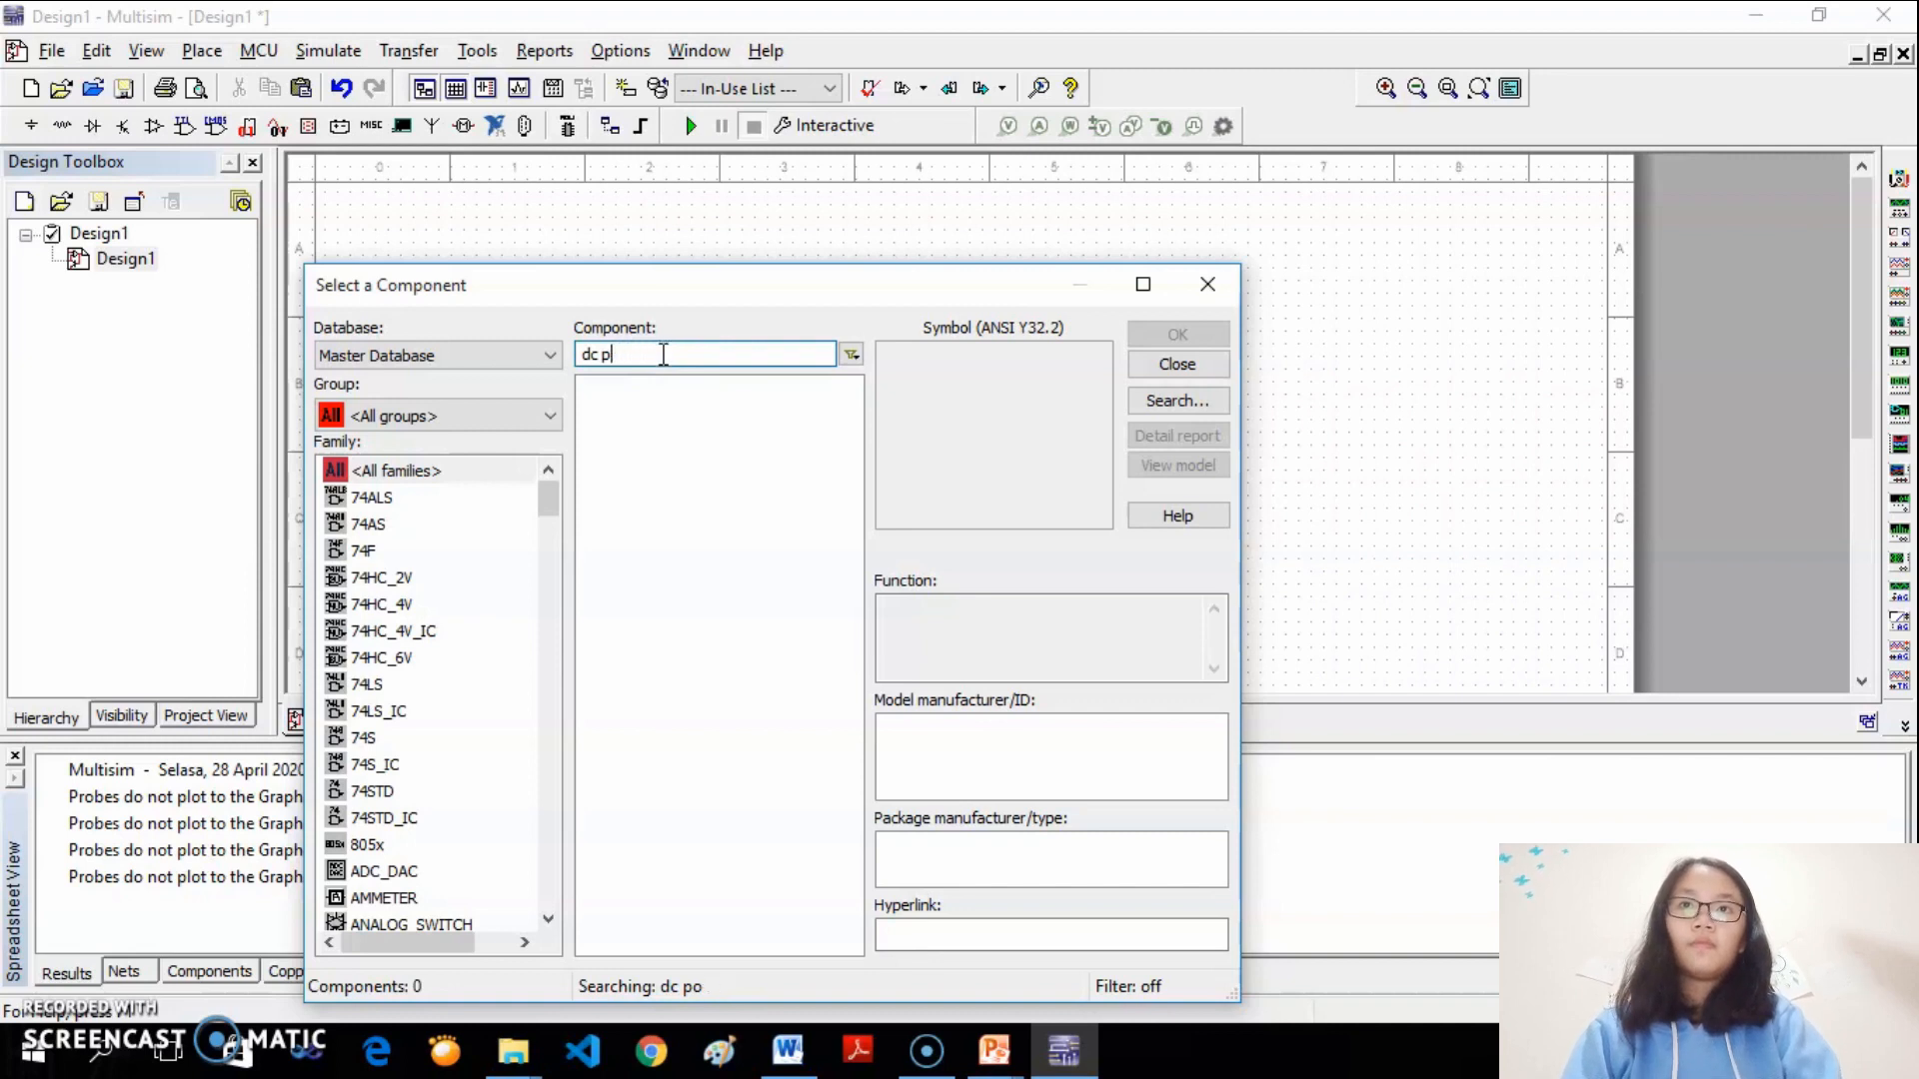
key("BackSpace")
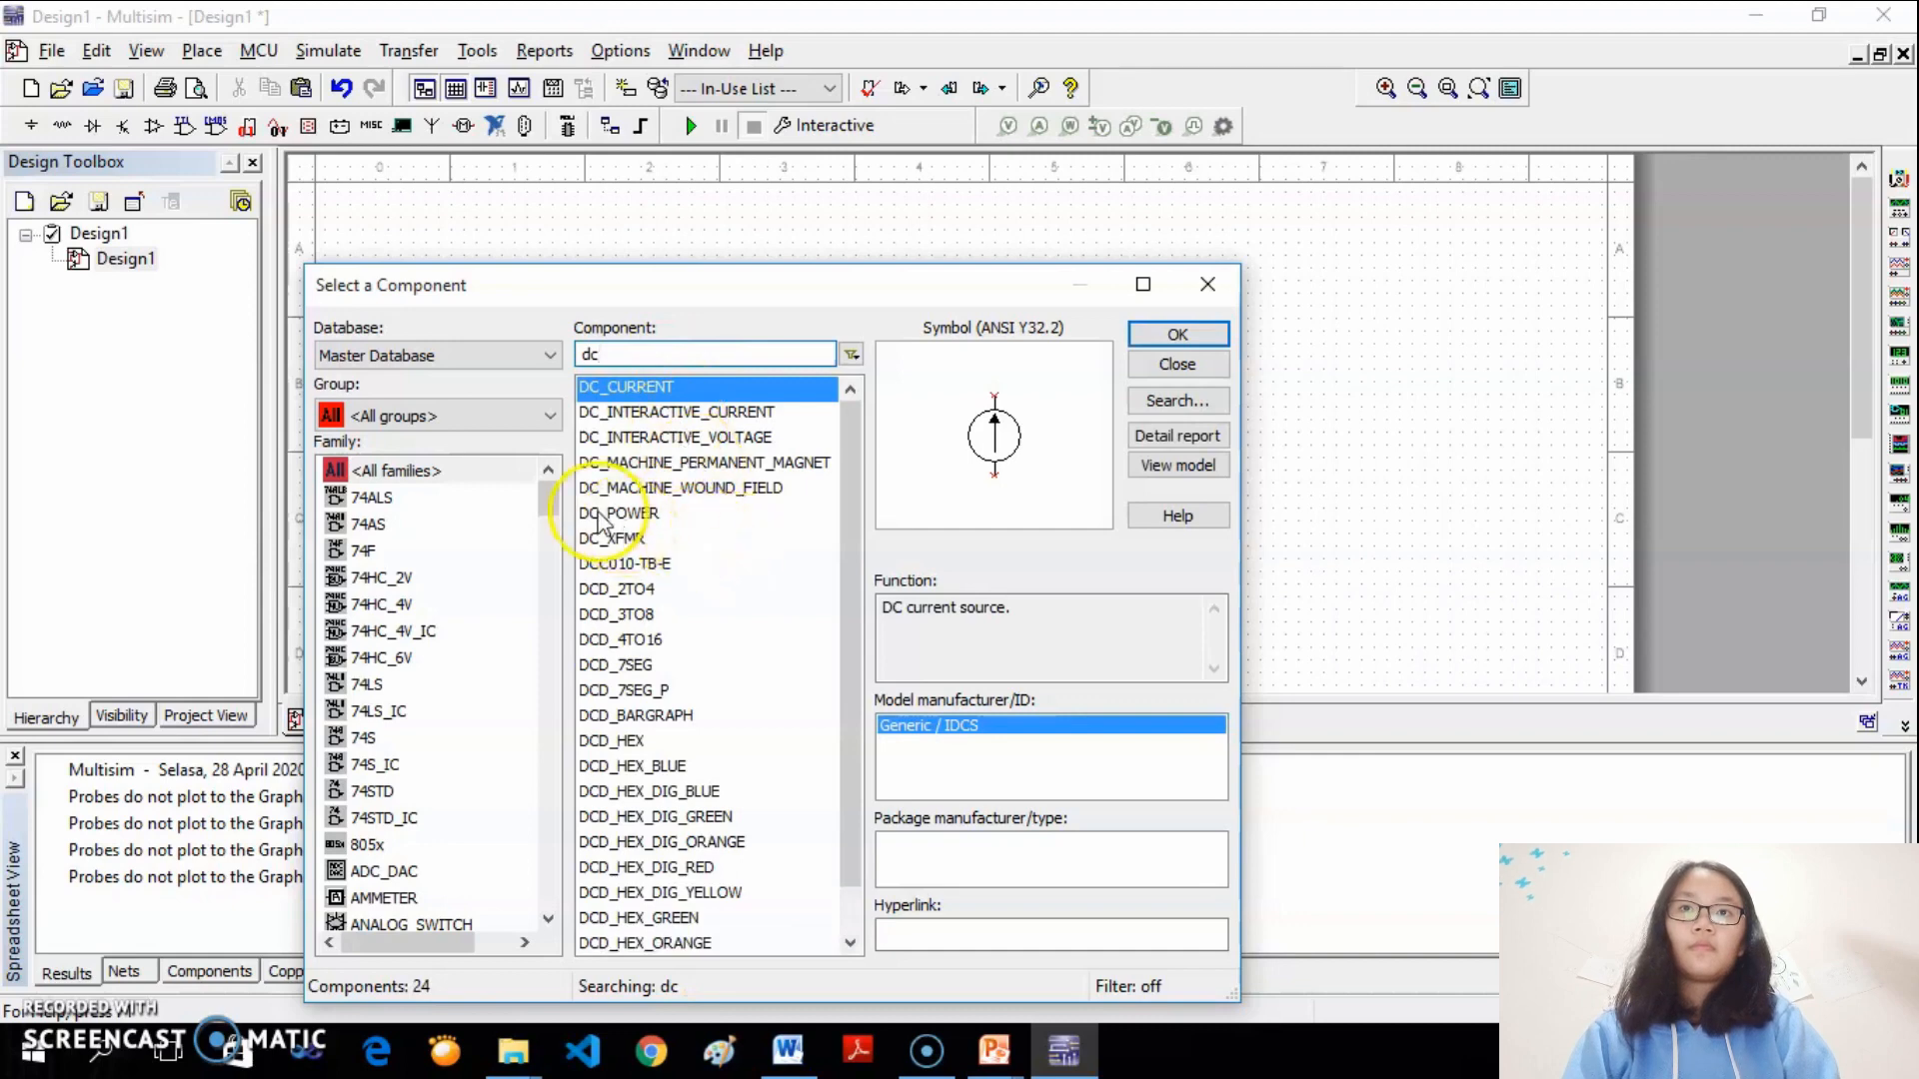
left_click(598, 514)
double_click(595, 512)
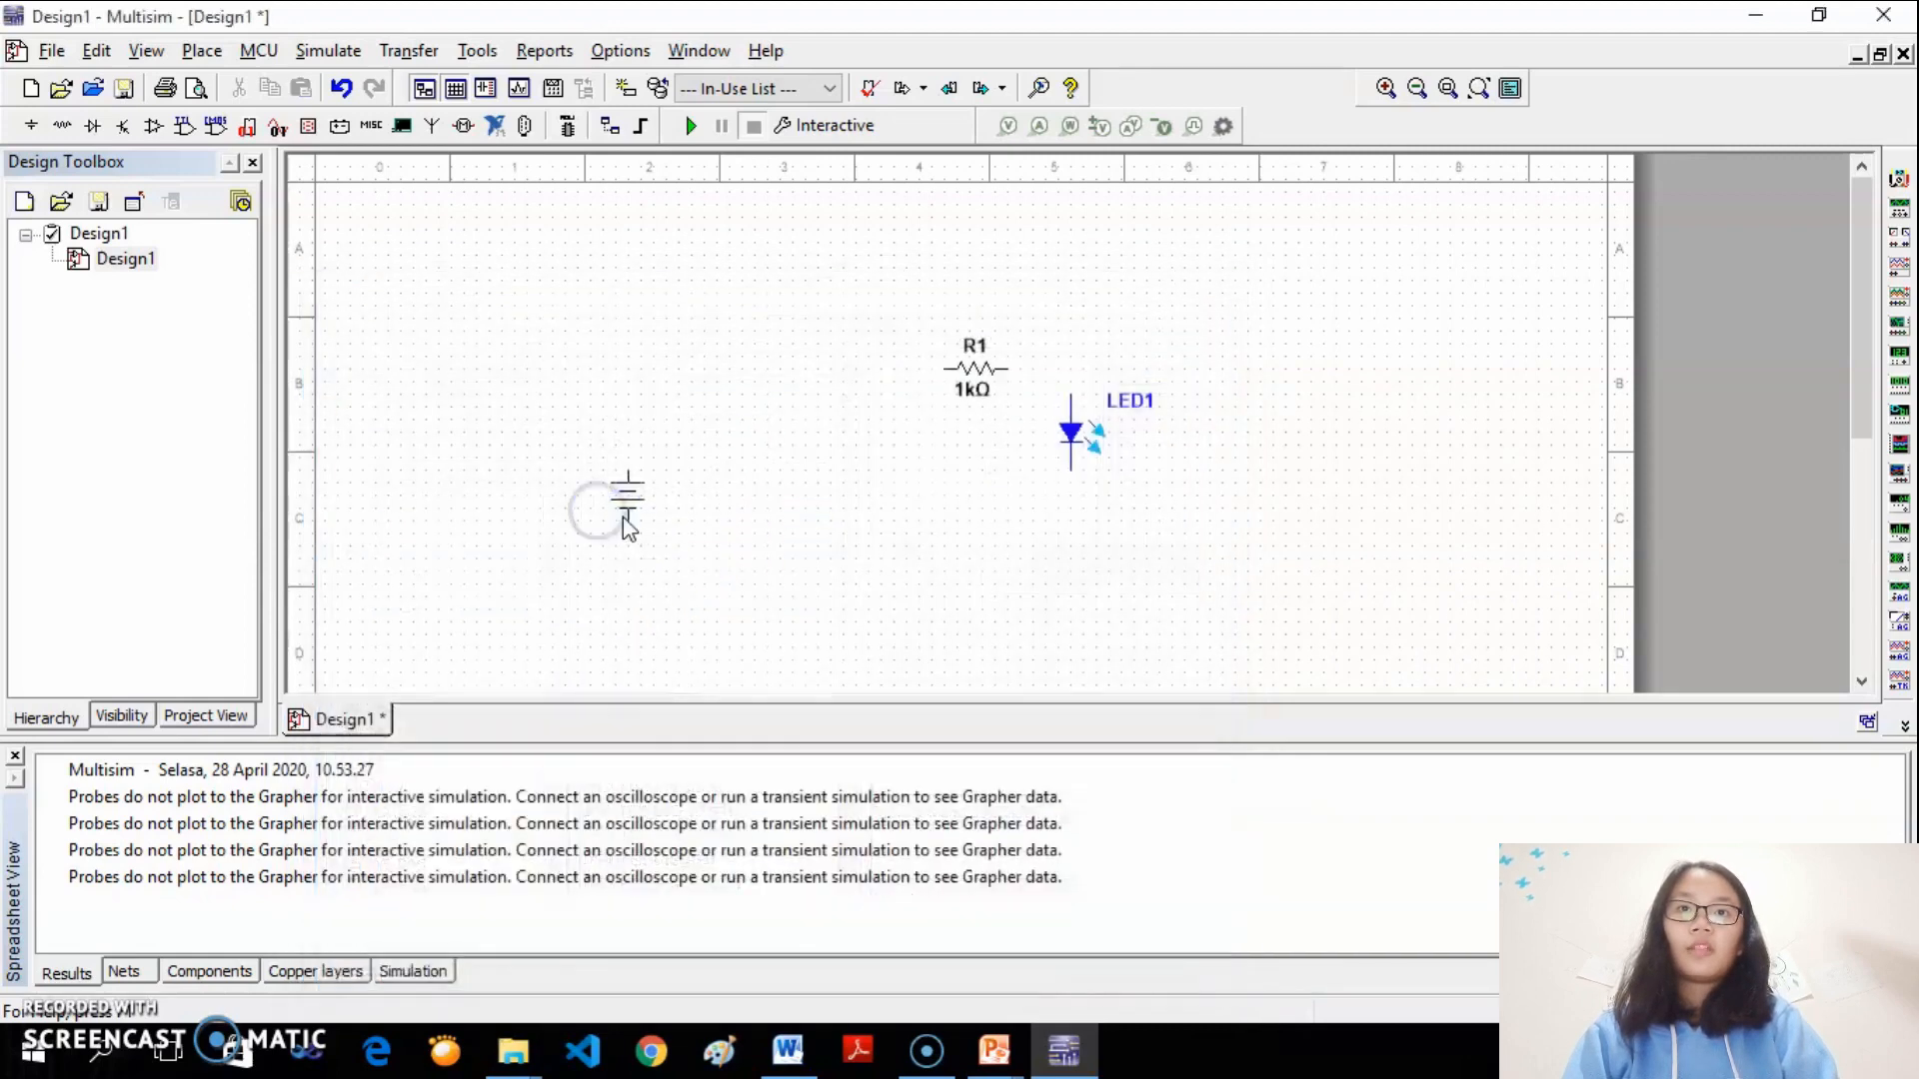
left_click(891, 568)
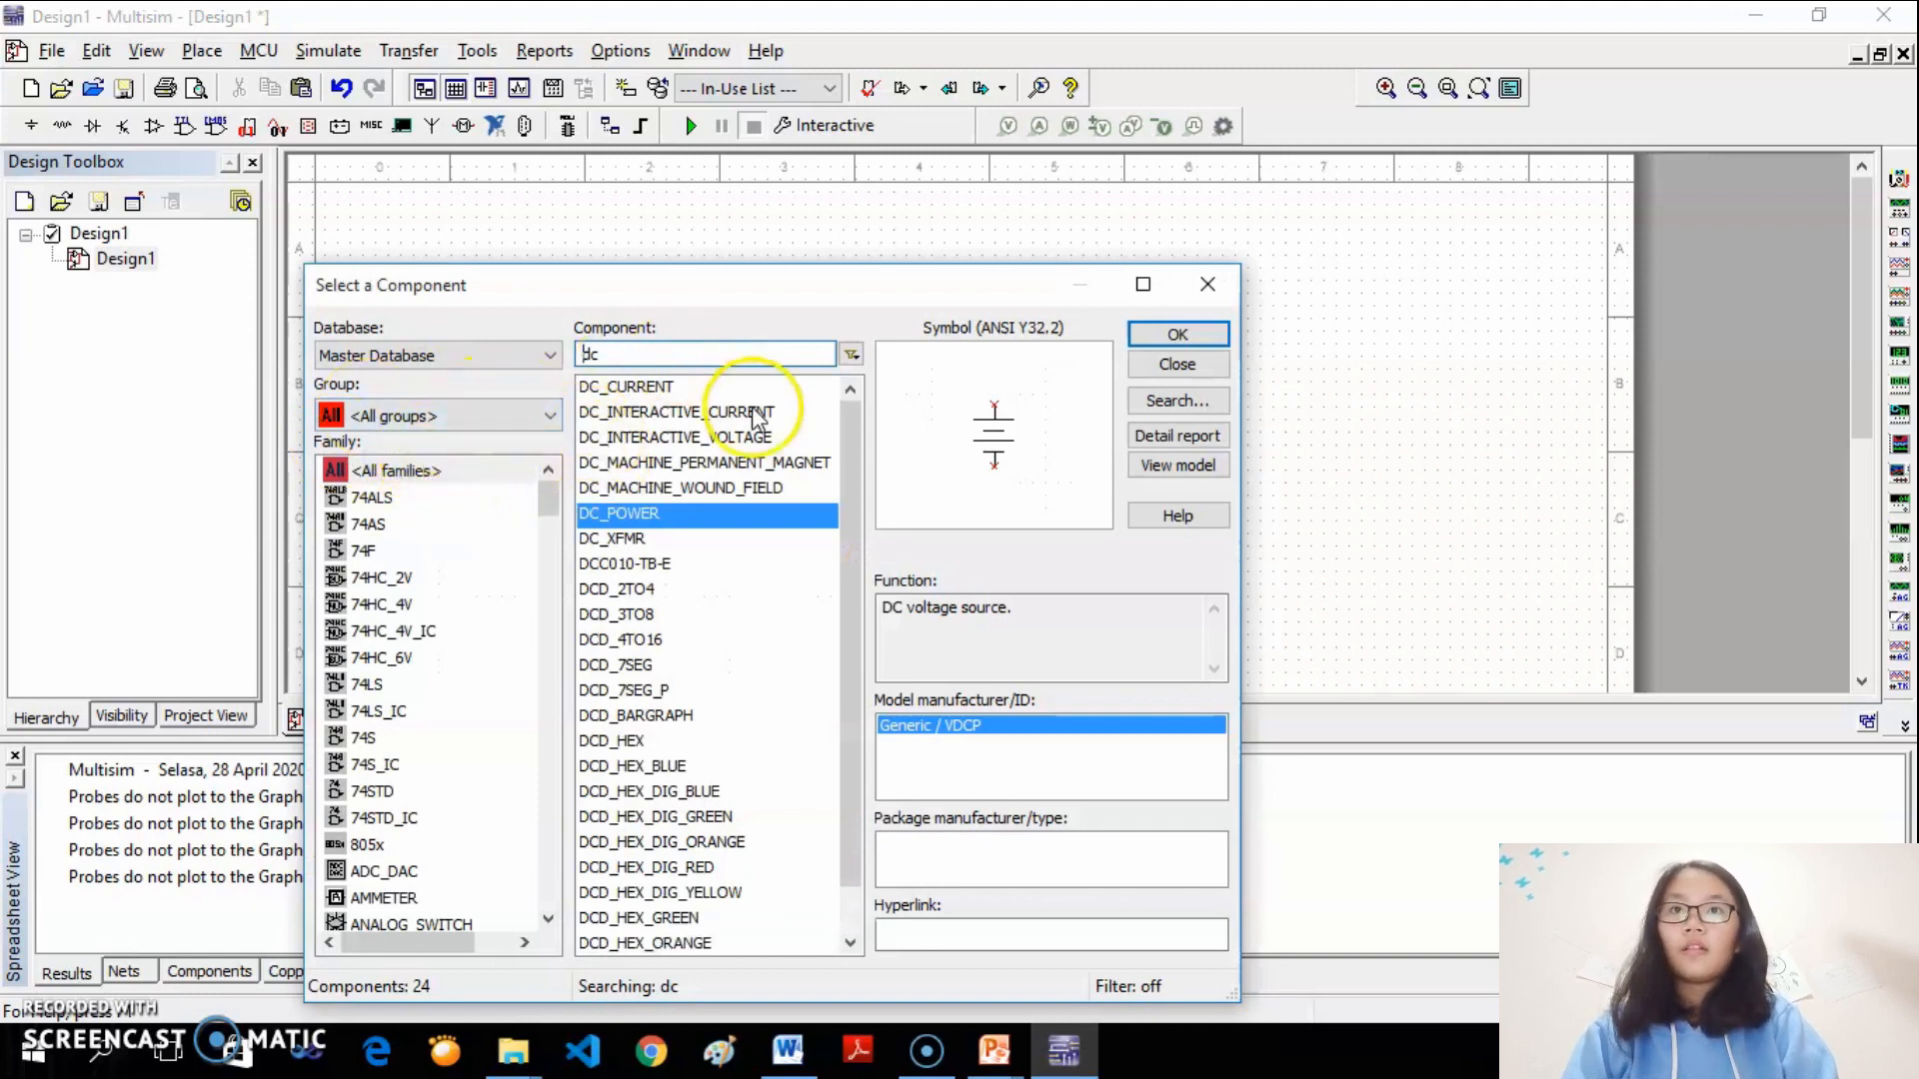
Search the component database for "gro" and place a GROUND symbol directly below the LED
left_click(649, 352)
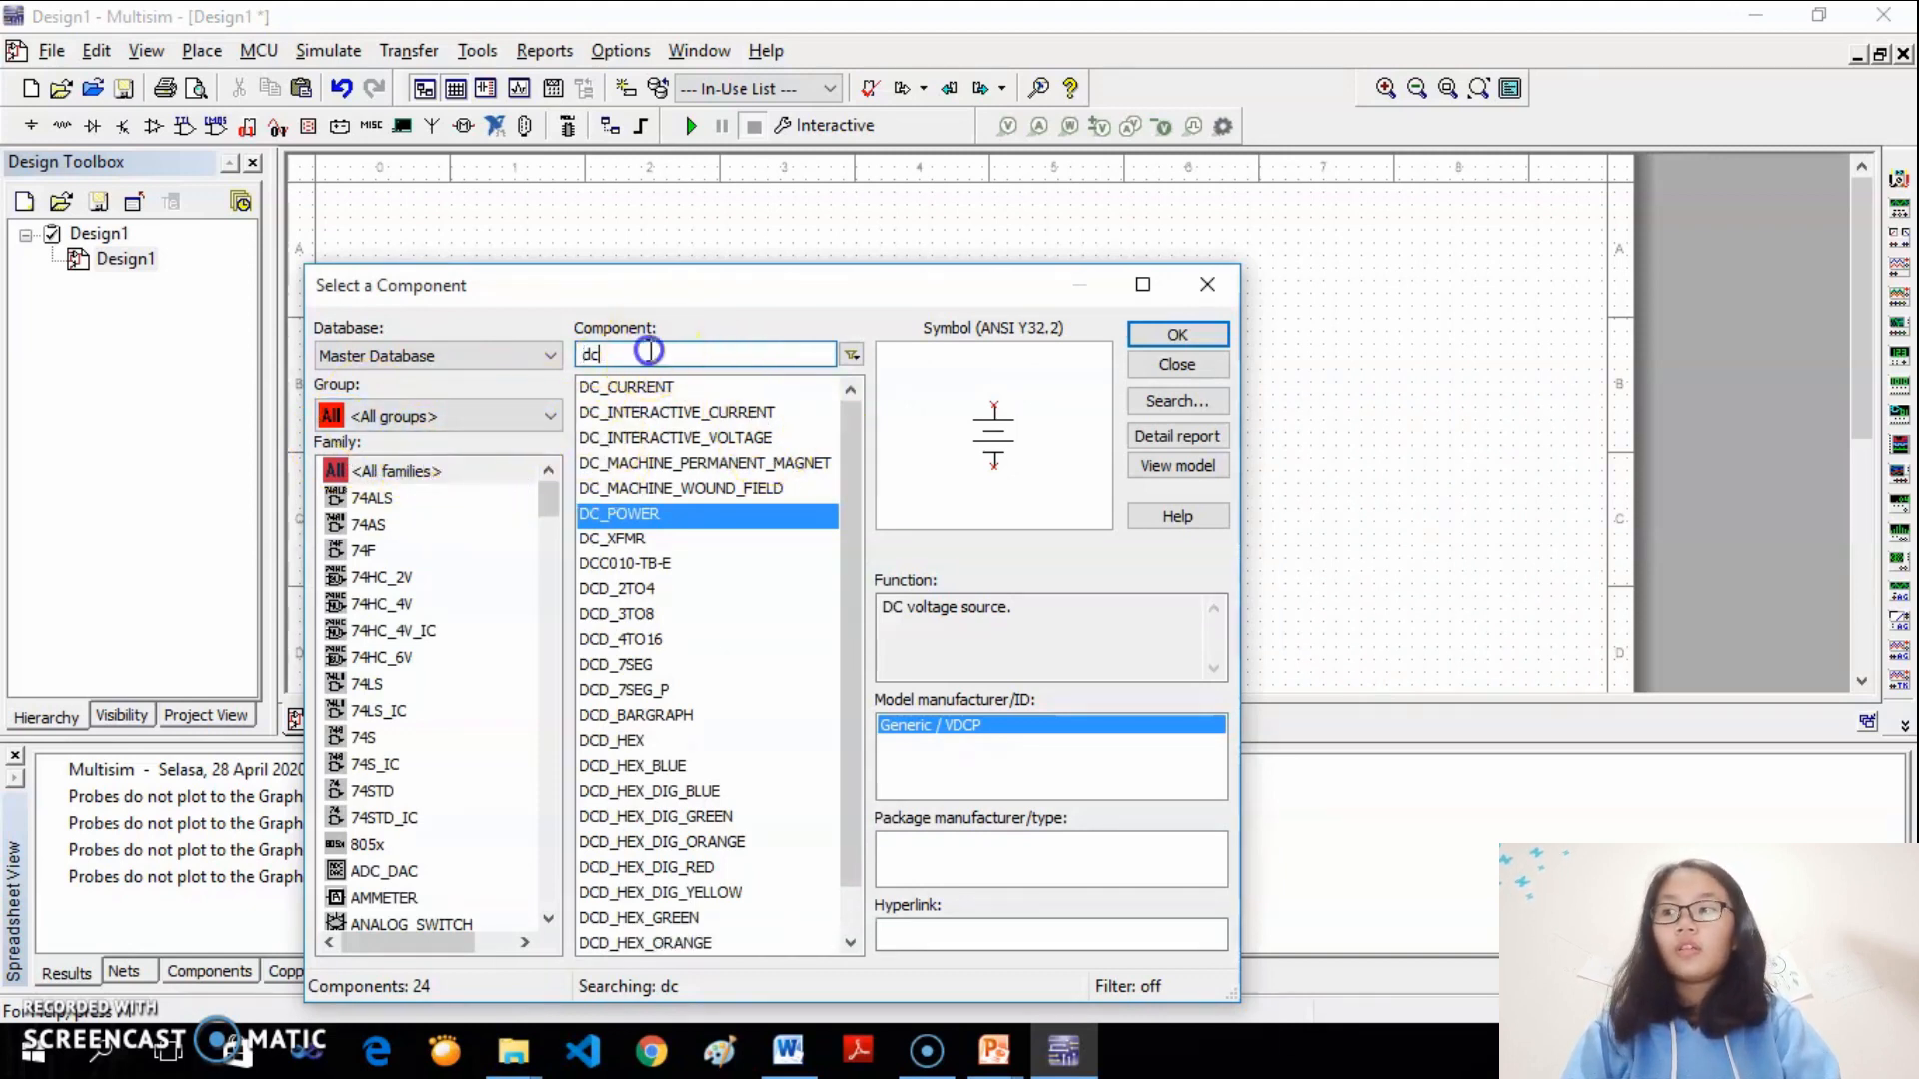
key("BackSpace")
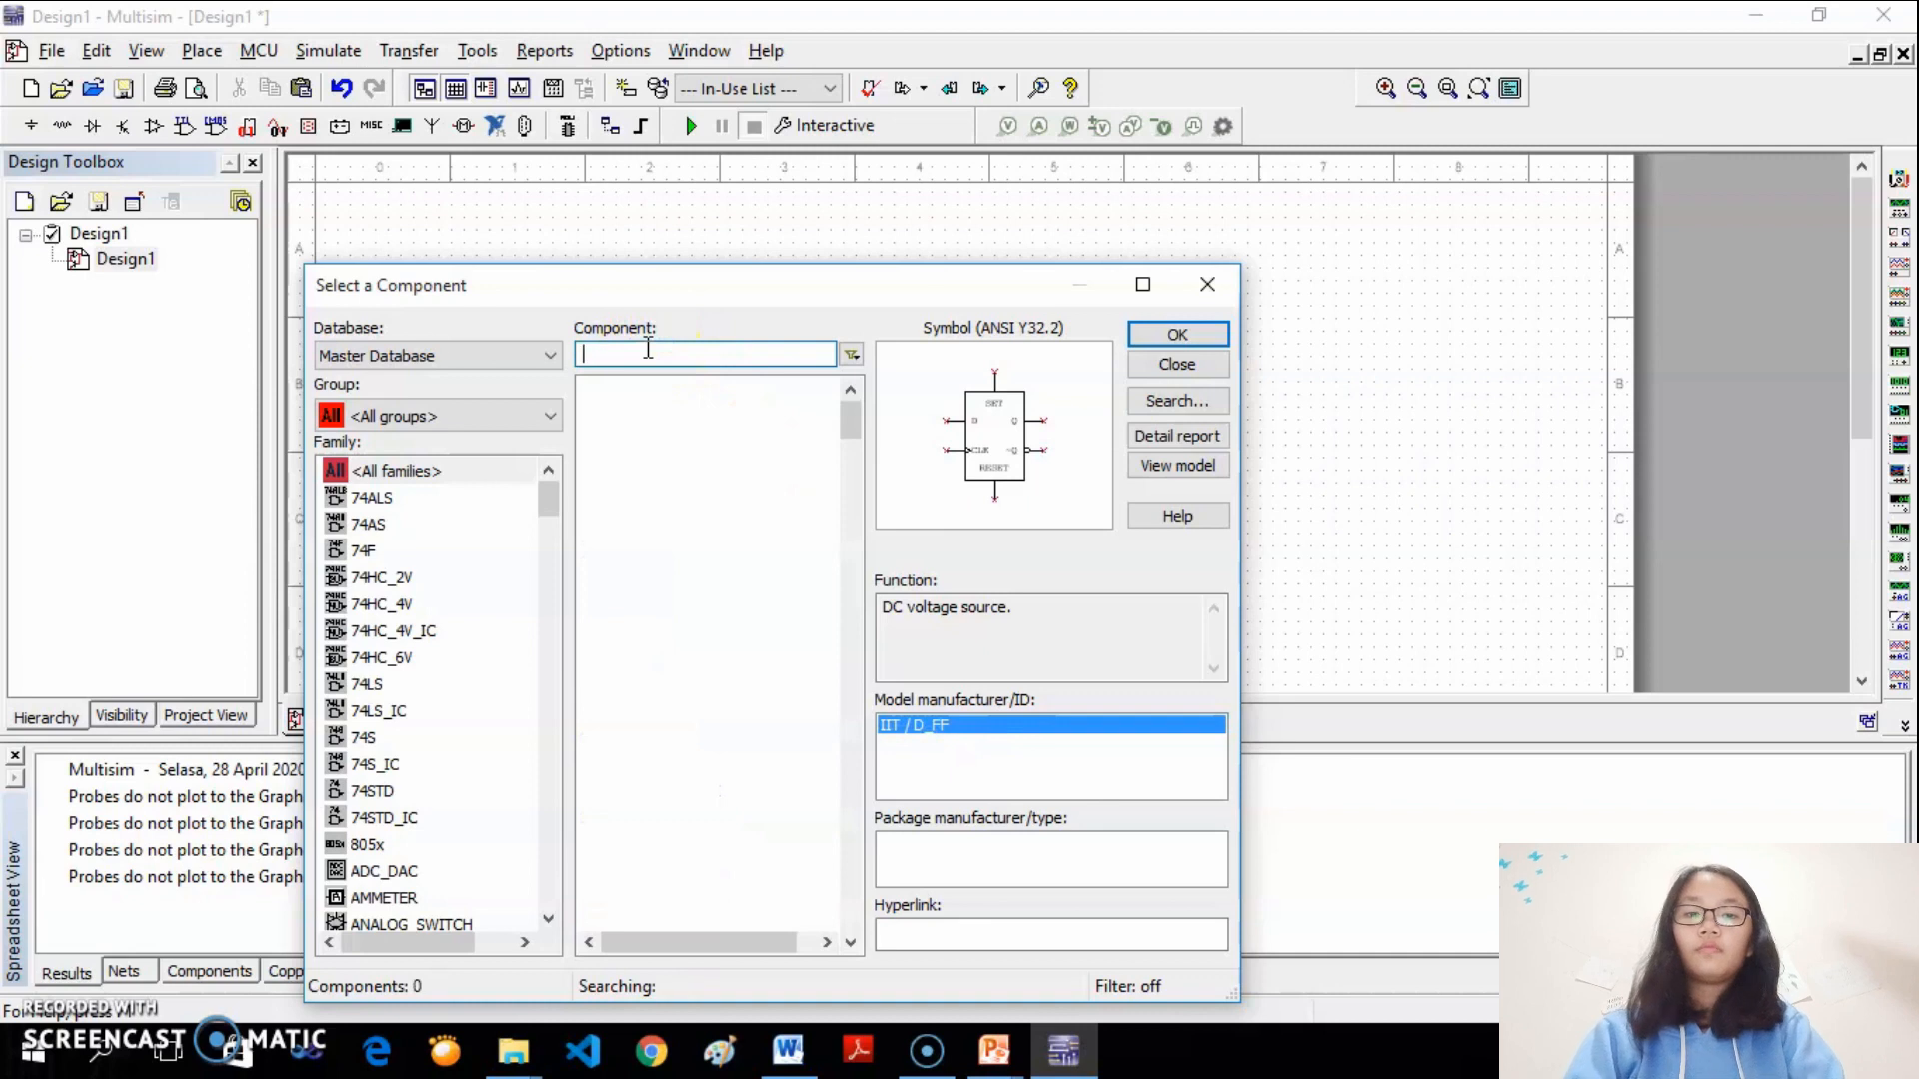
type("gr")
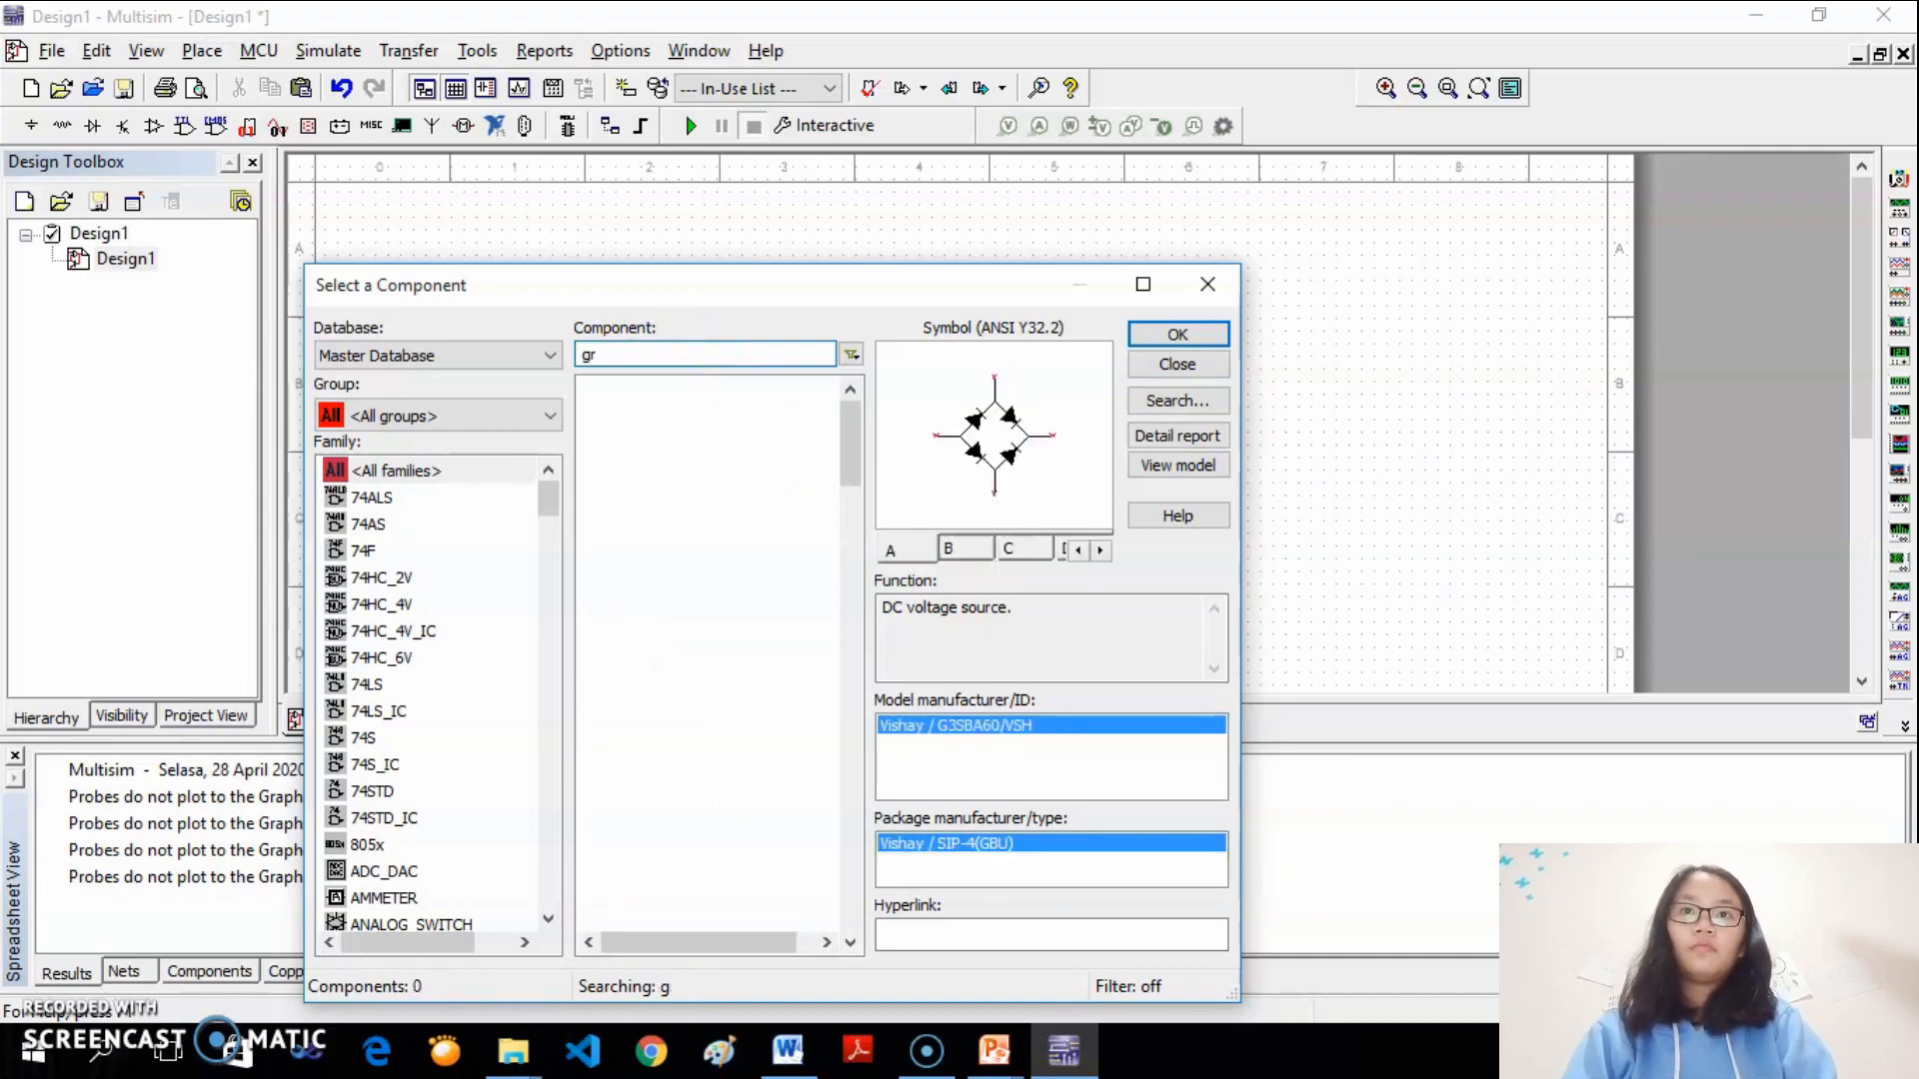
type("o")
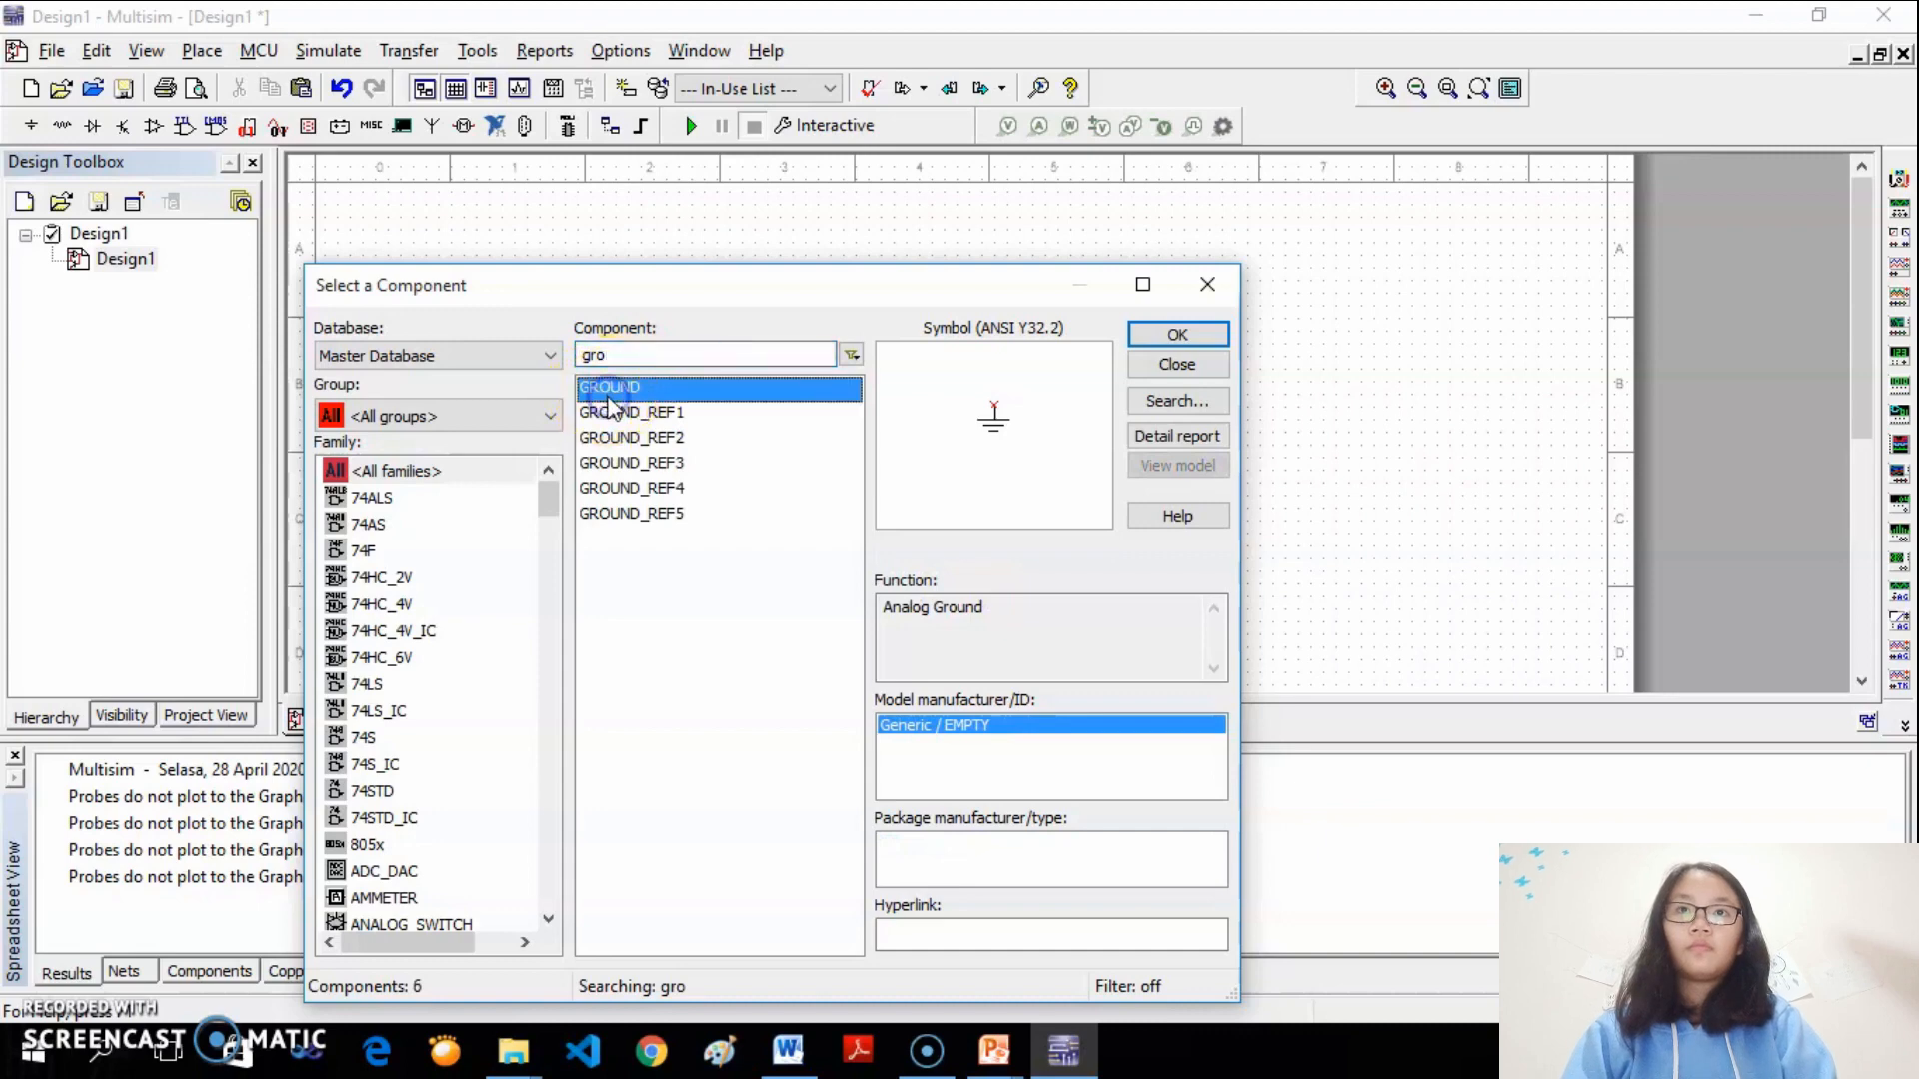
left_click(699, 390)
double_click(700, 390)
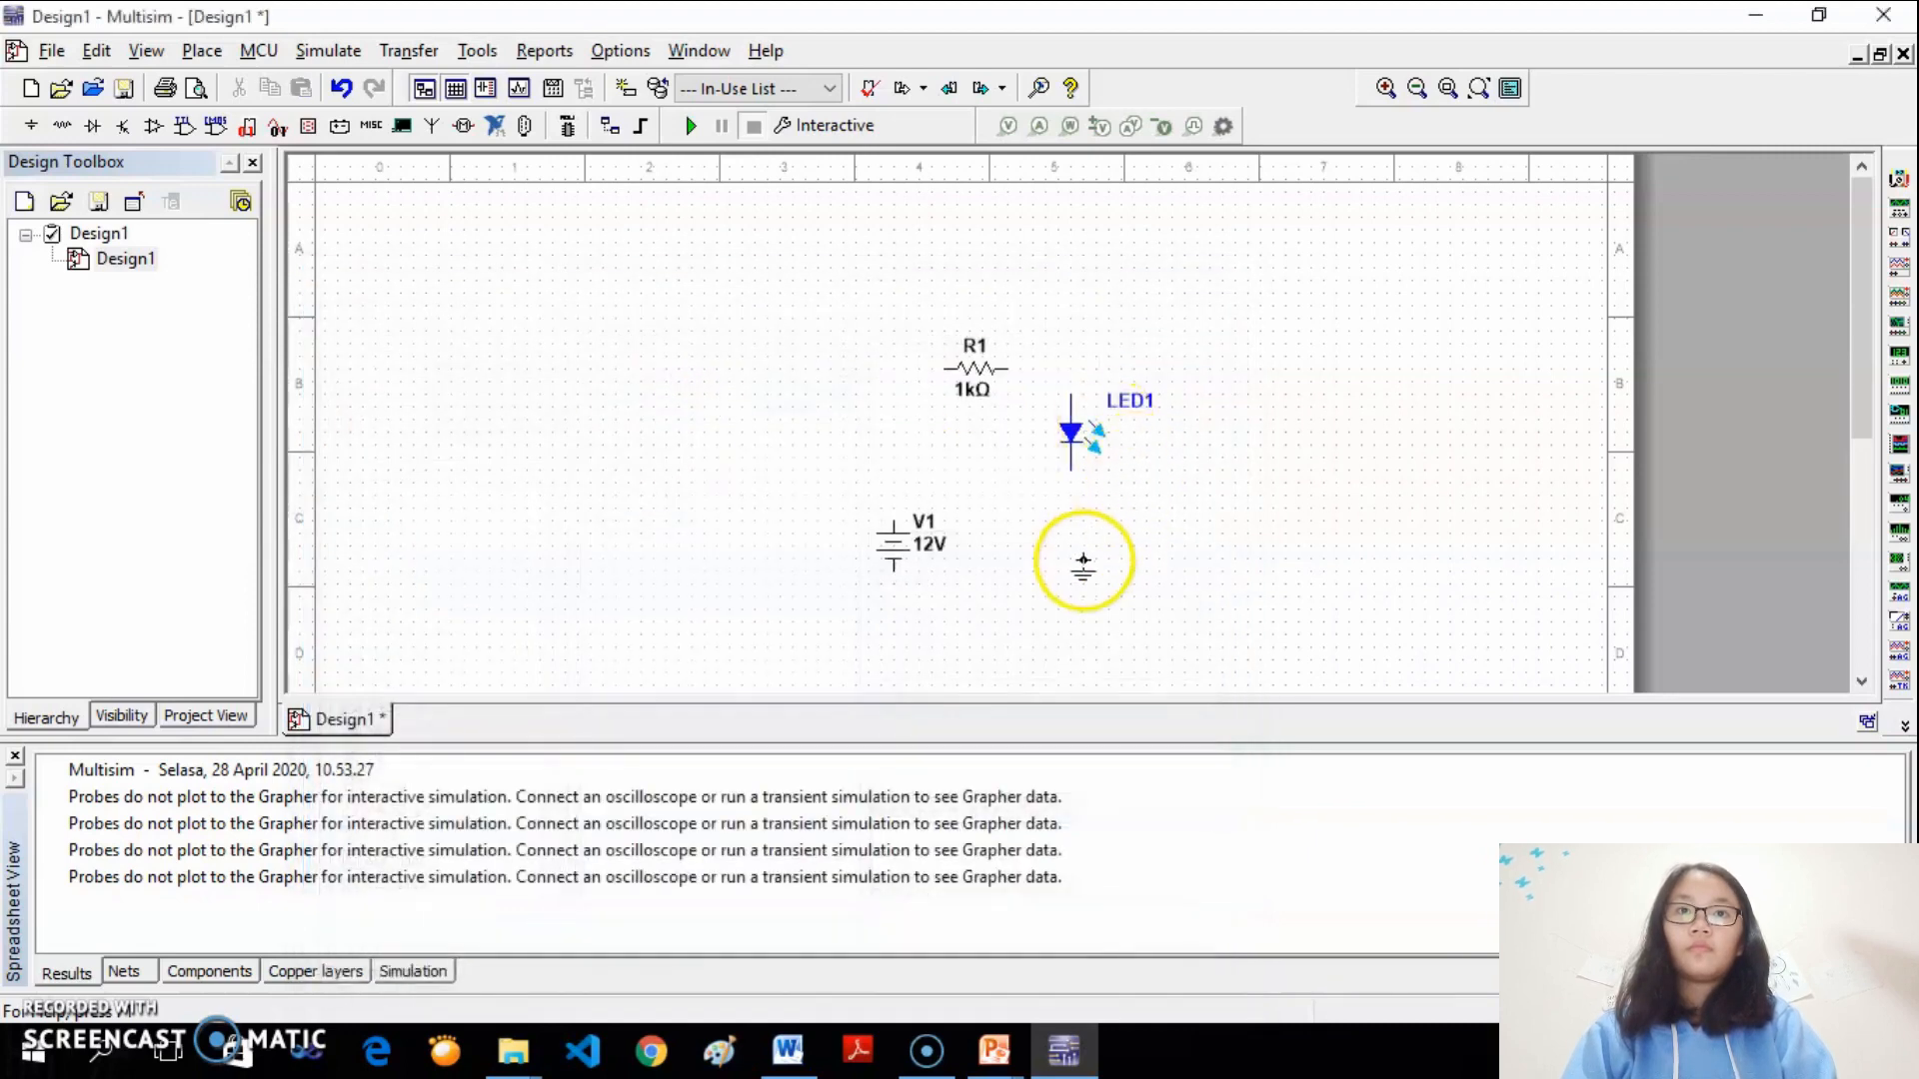
left_click(1073, 575)
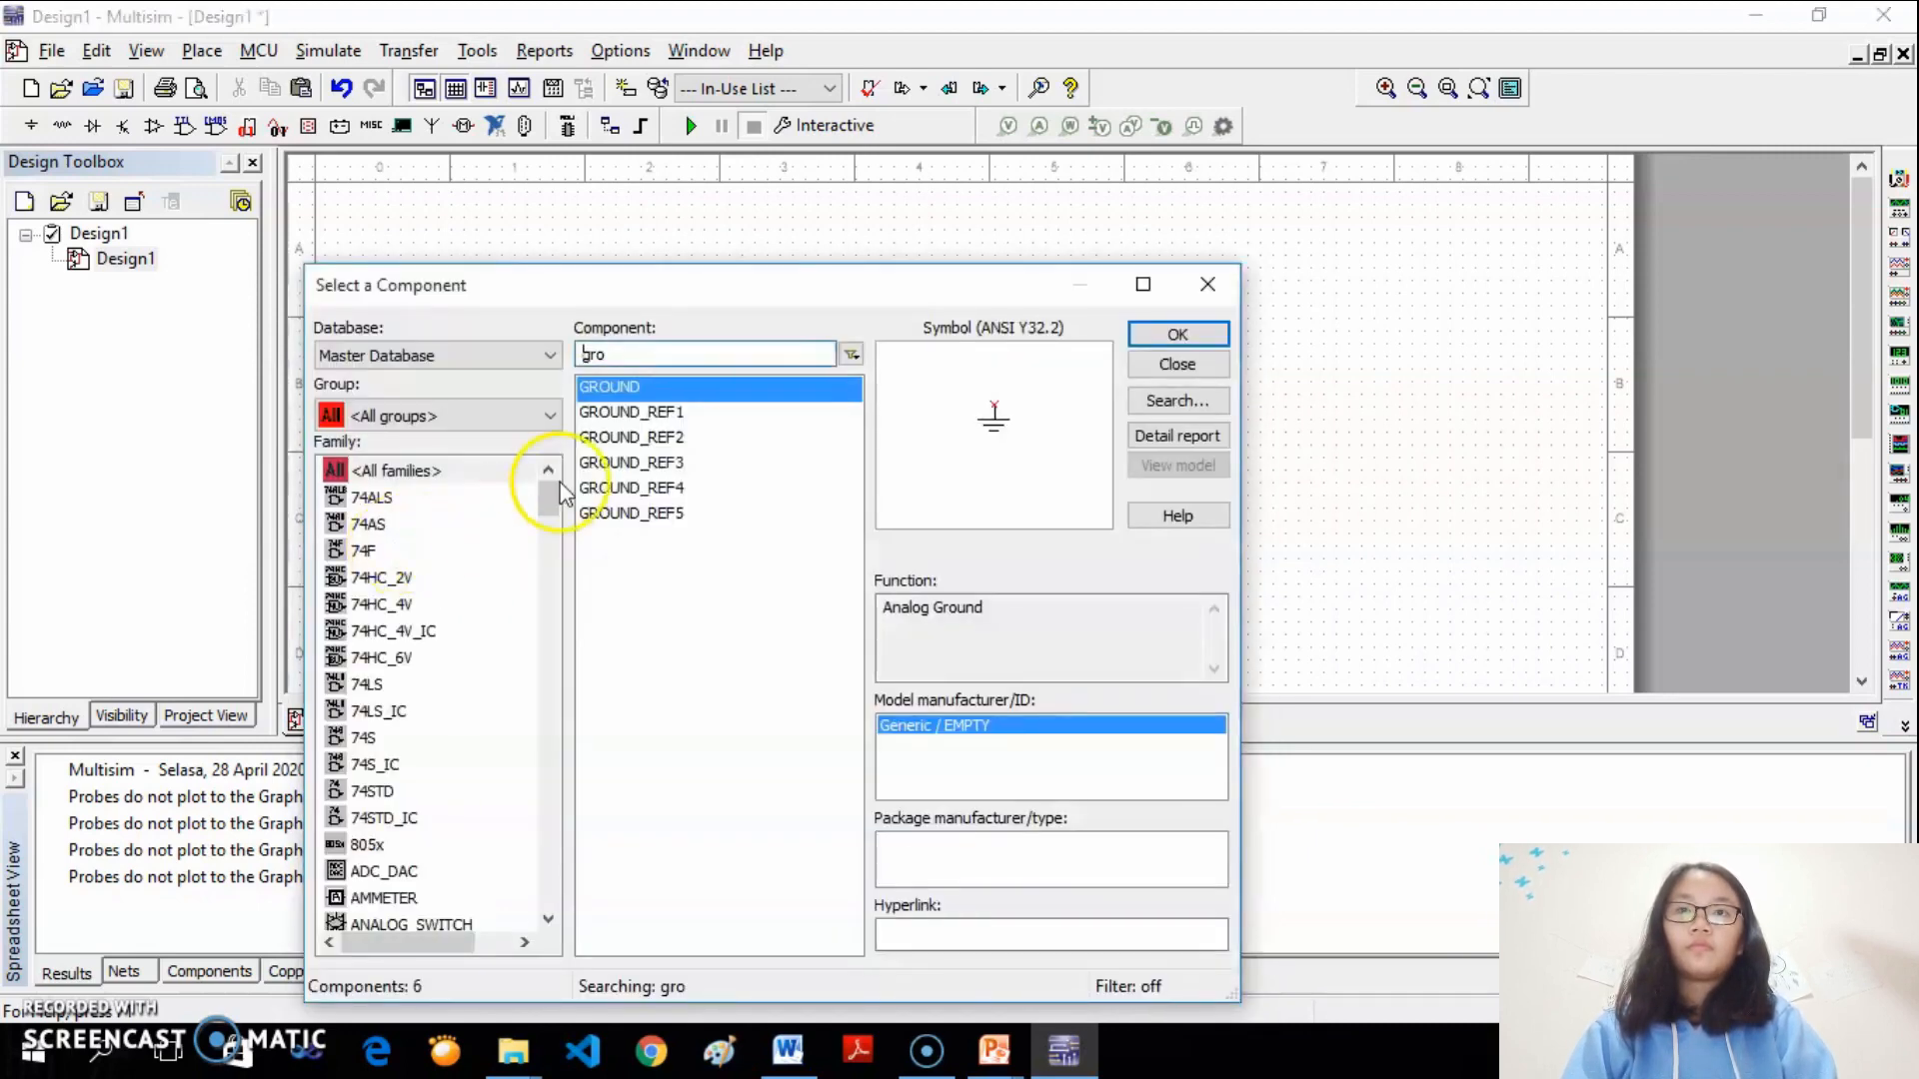
Search the component database for "dip" and place a DIPSW1 switch to the left of the resistor
left_click(626, 352)
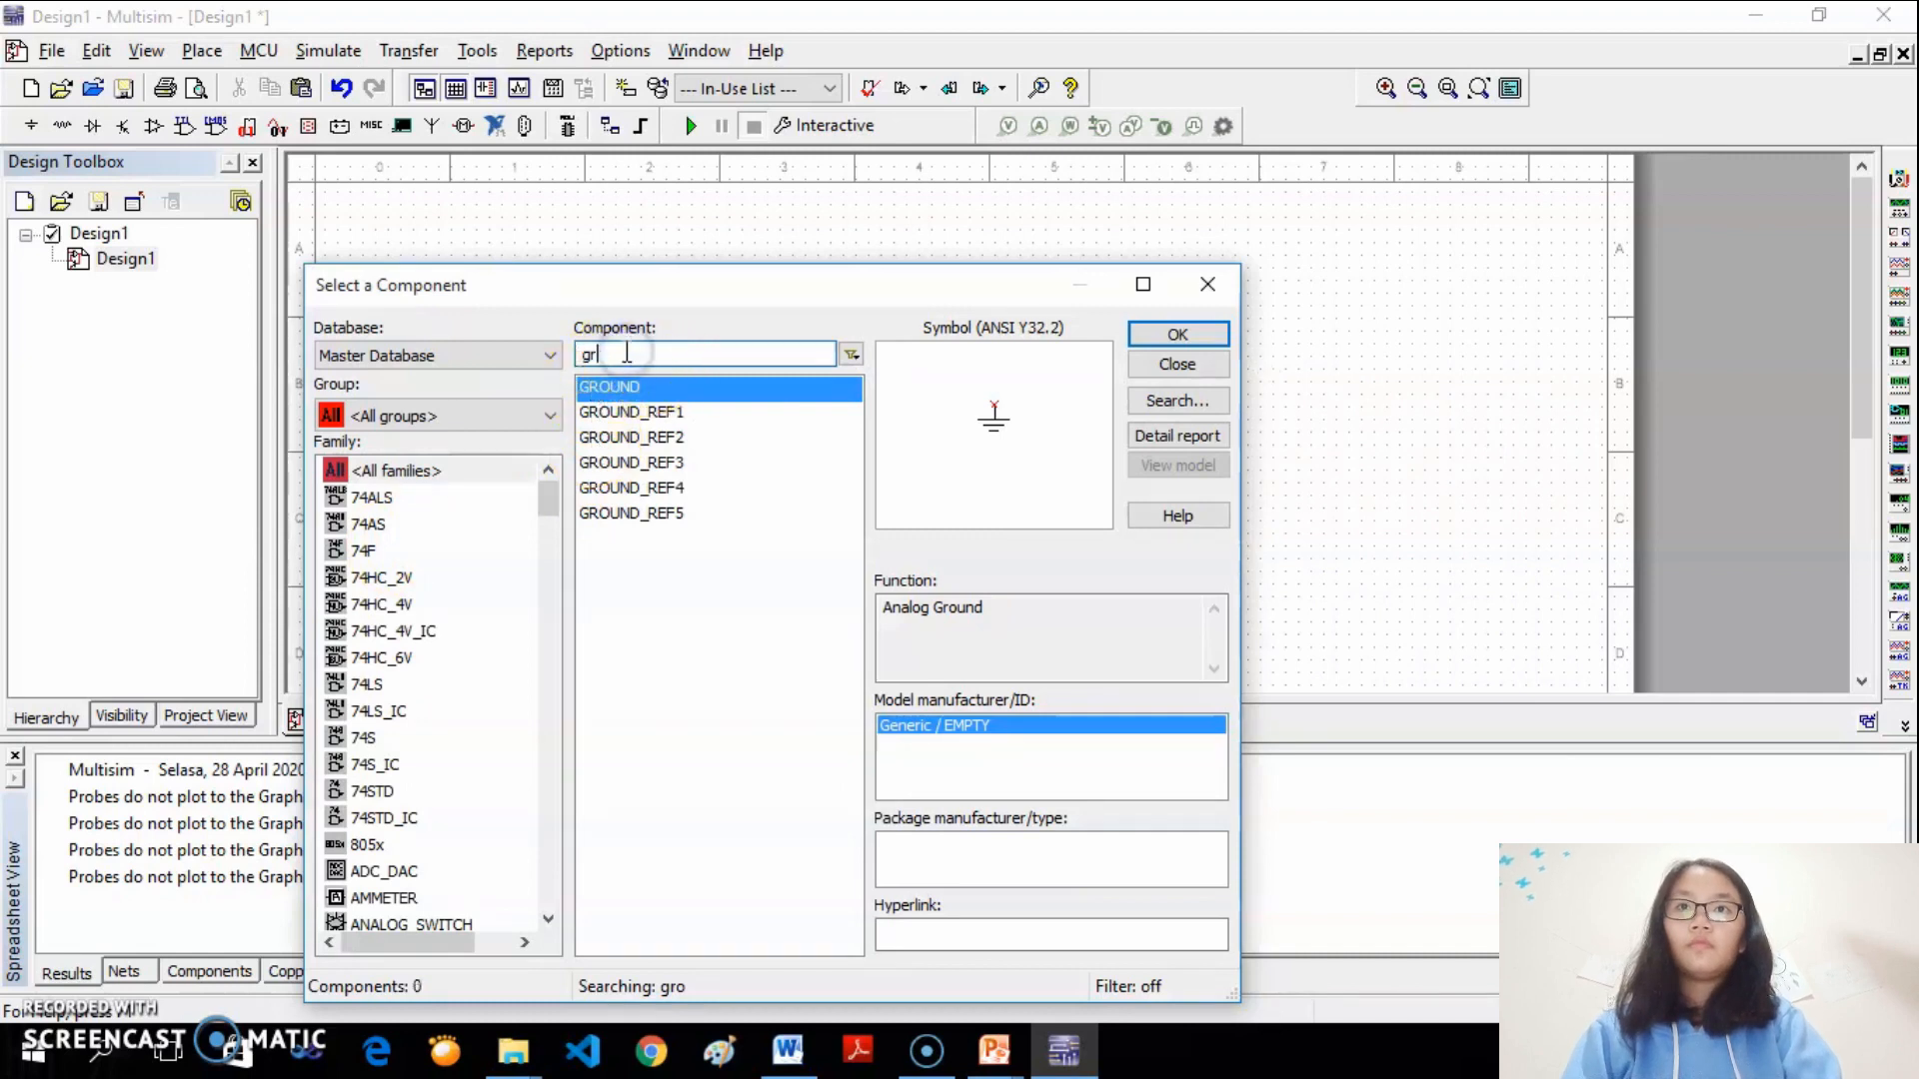
key("BackSpace")
key("BackSpace")
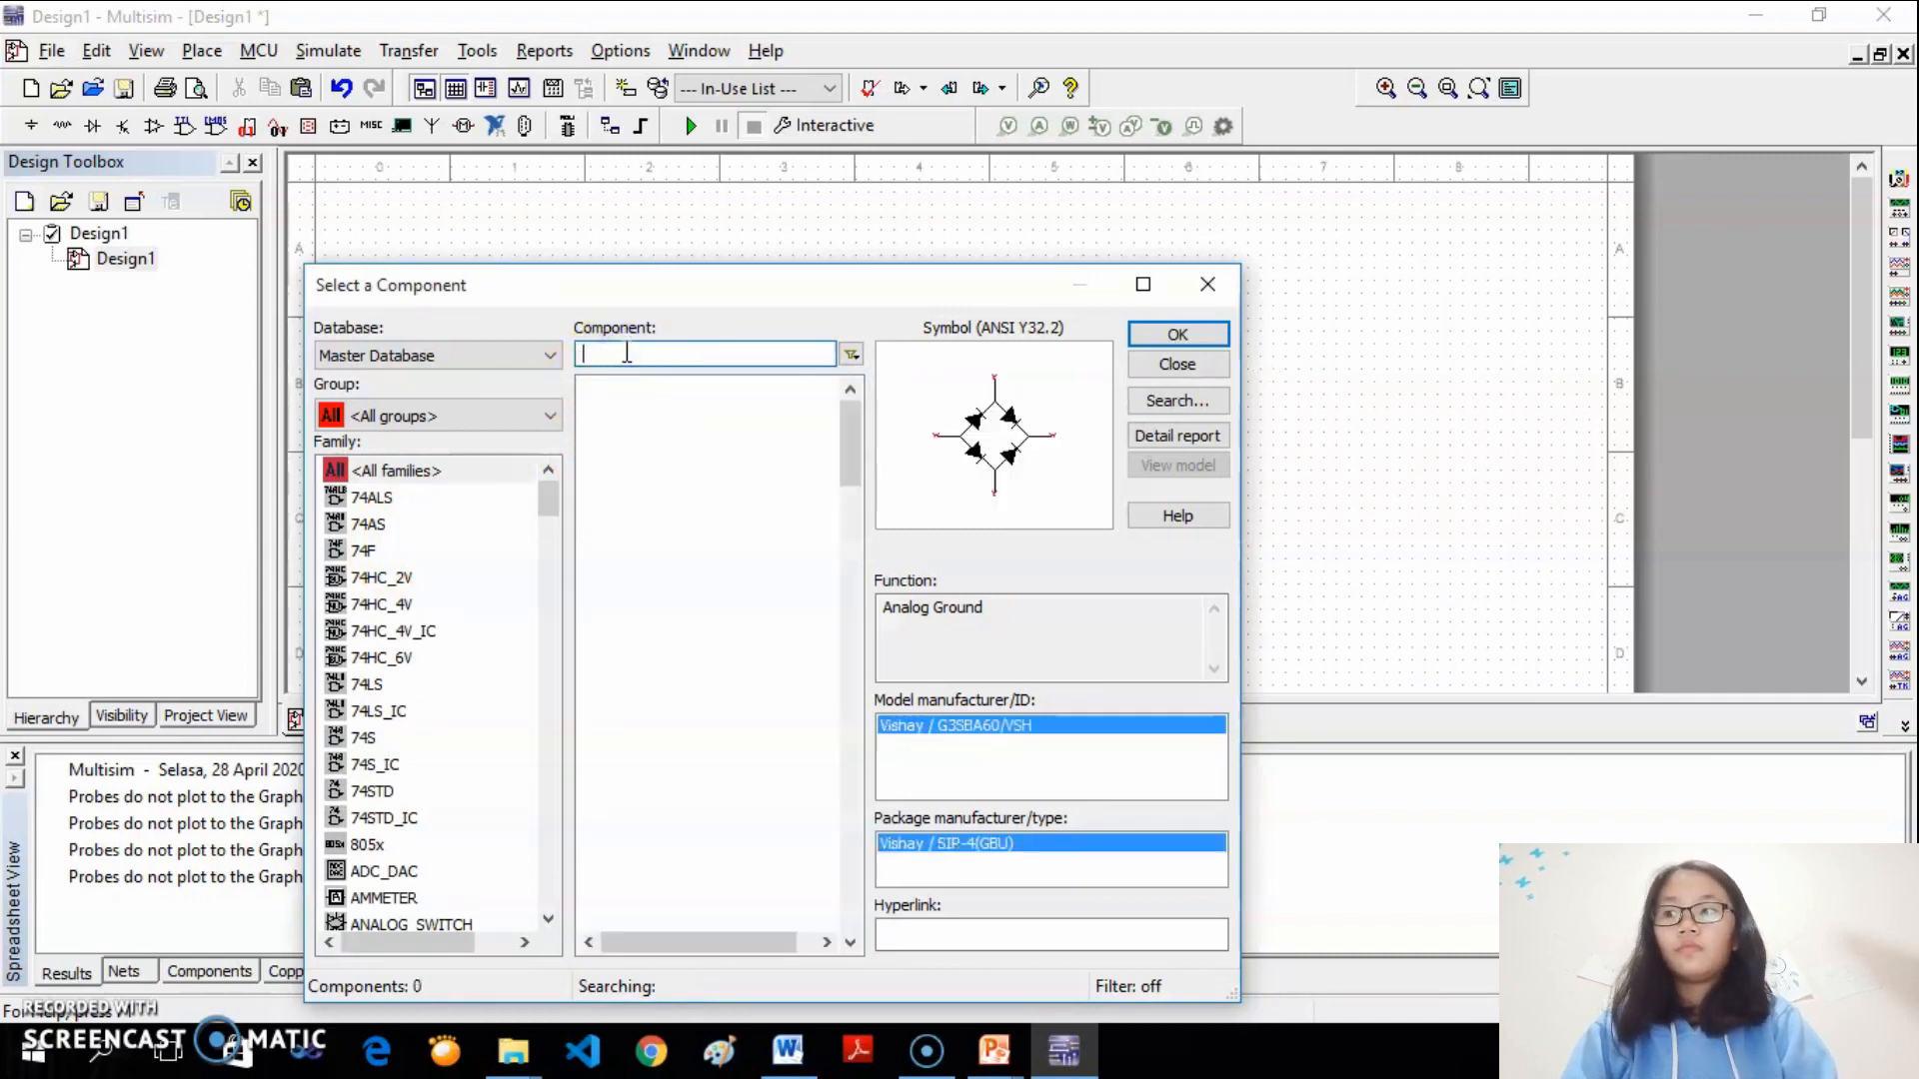
type("d")
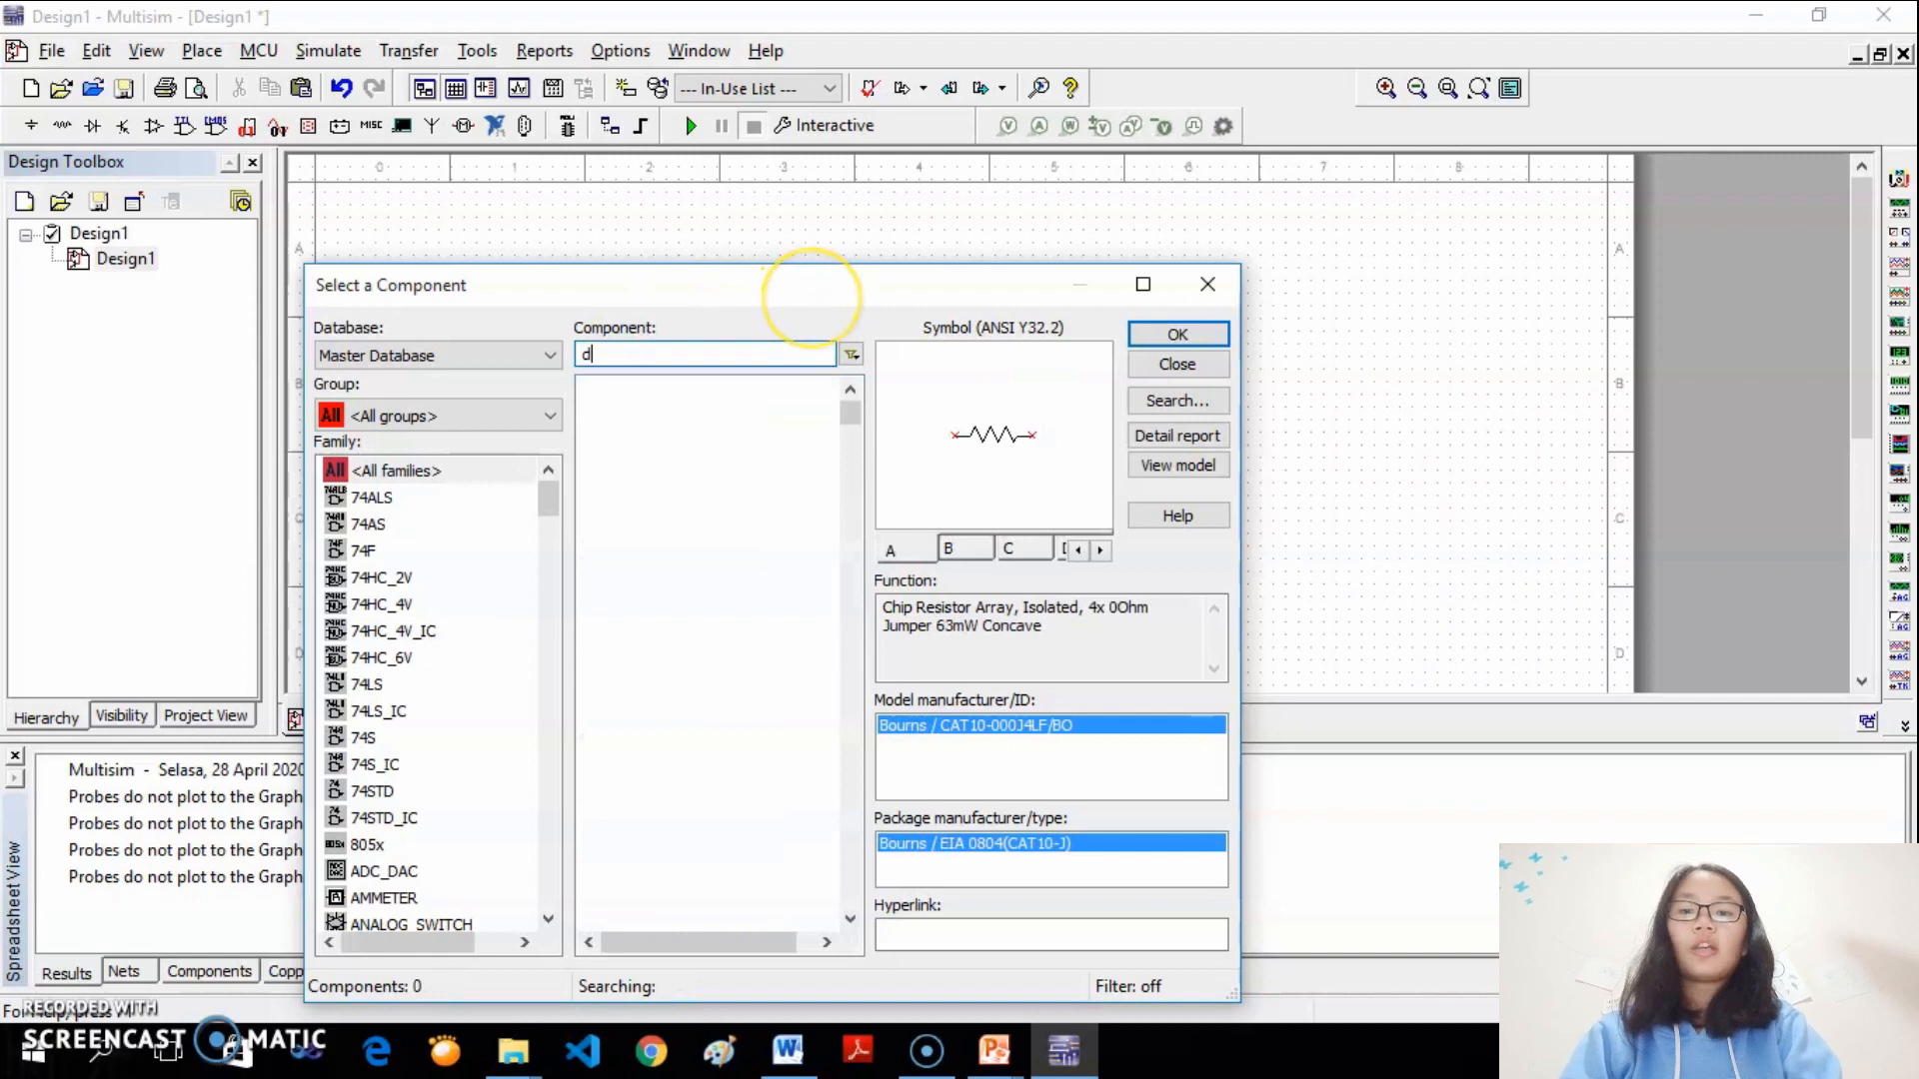
type("ip")
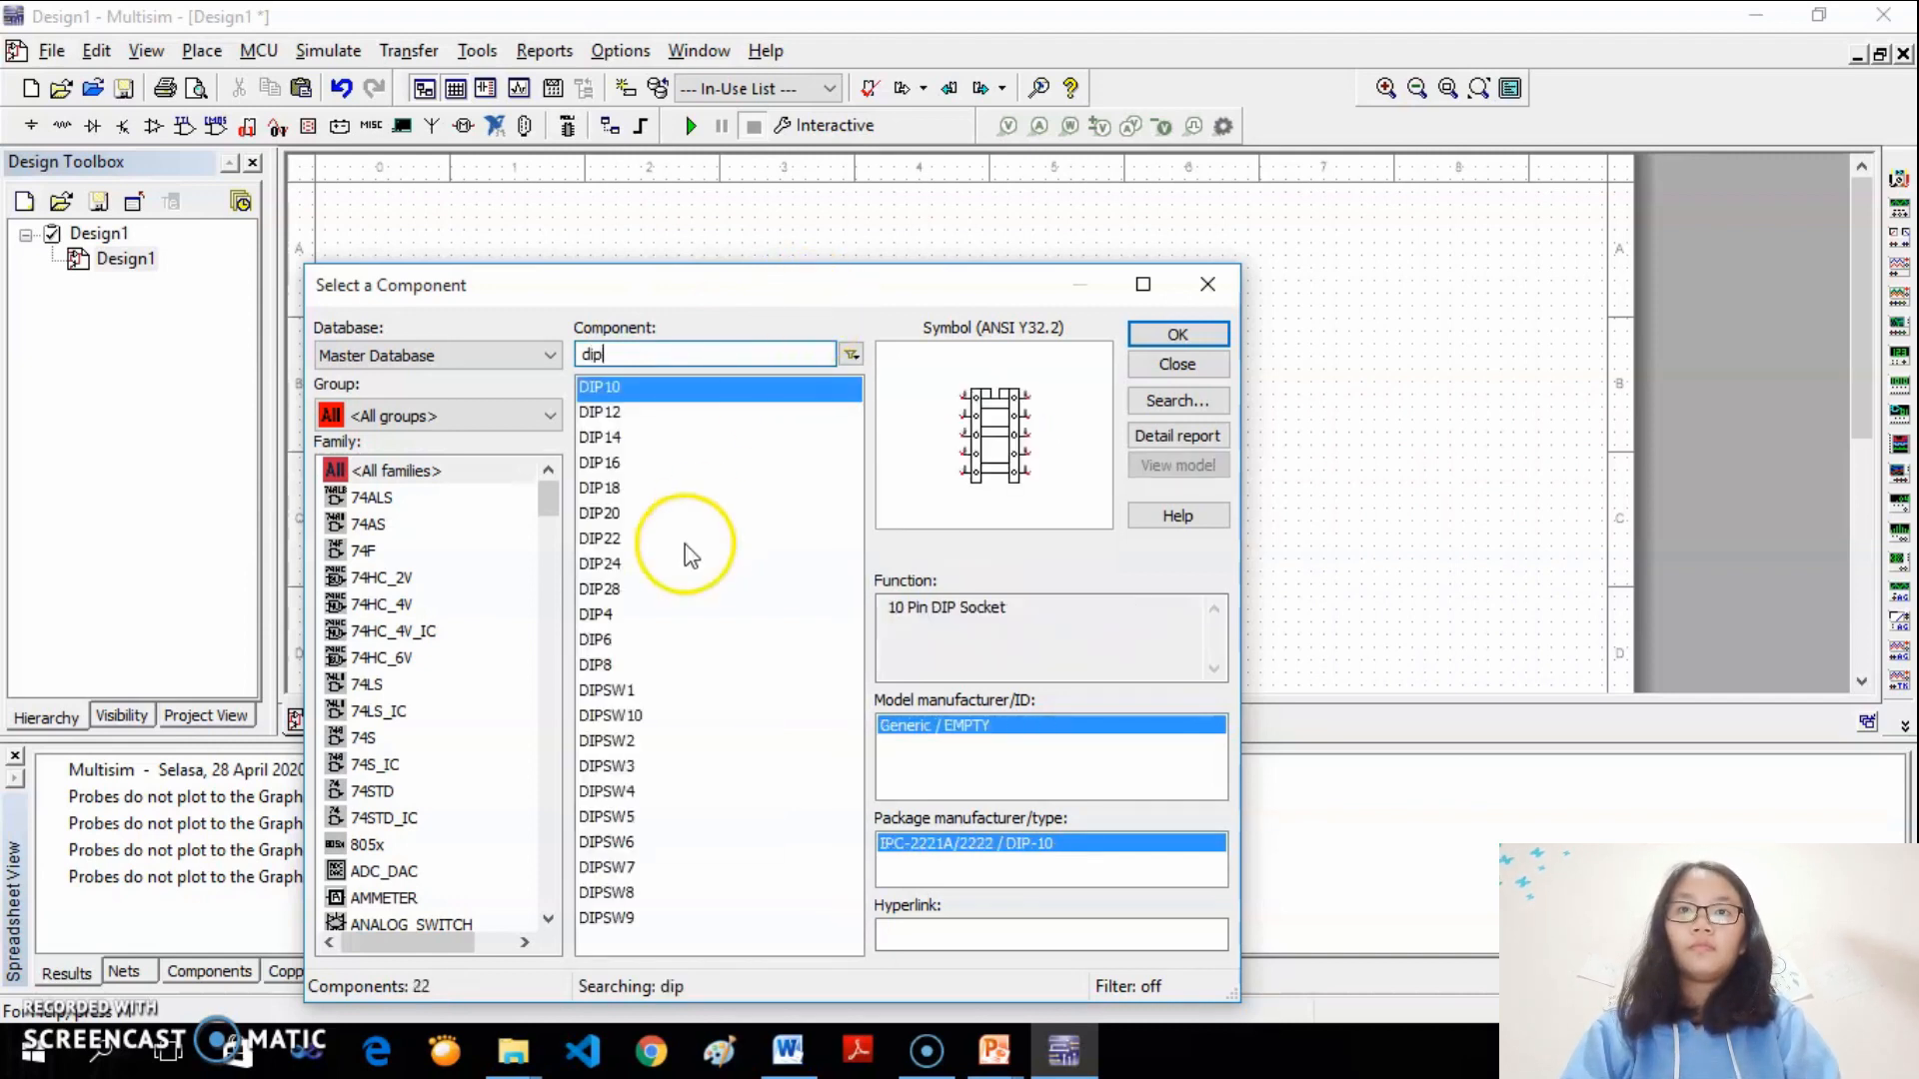
left_click(635, 691)
left_click(818, 530)
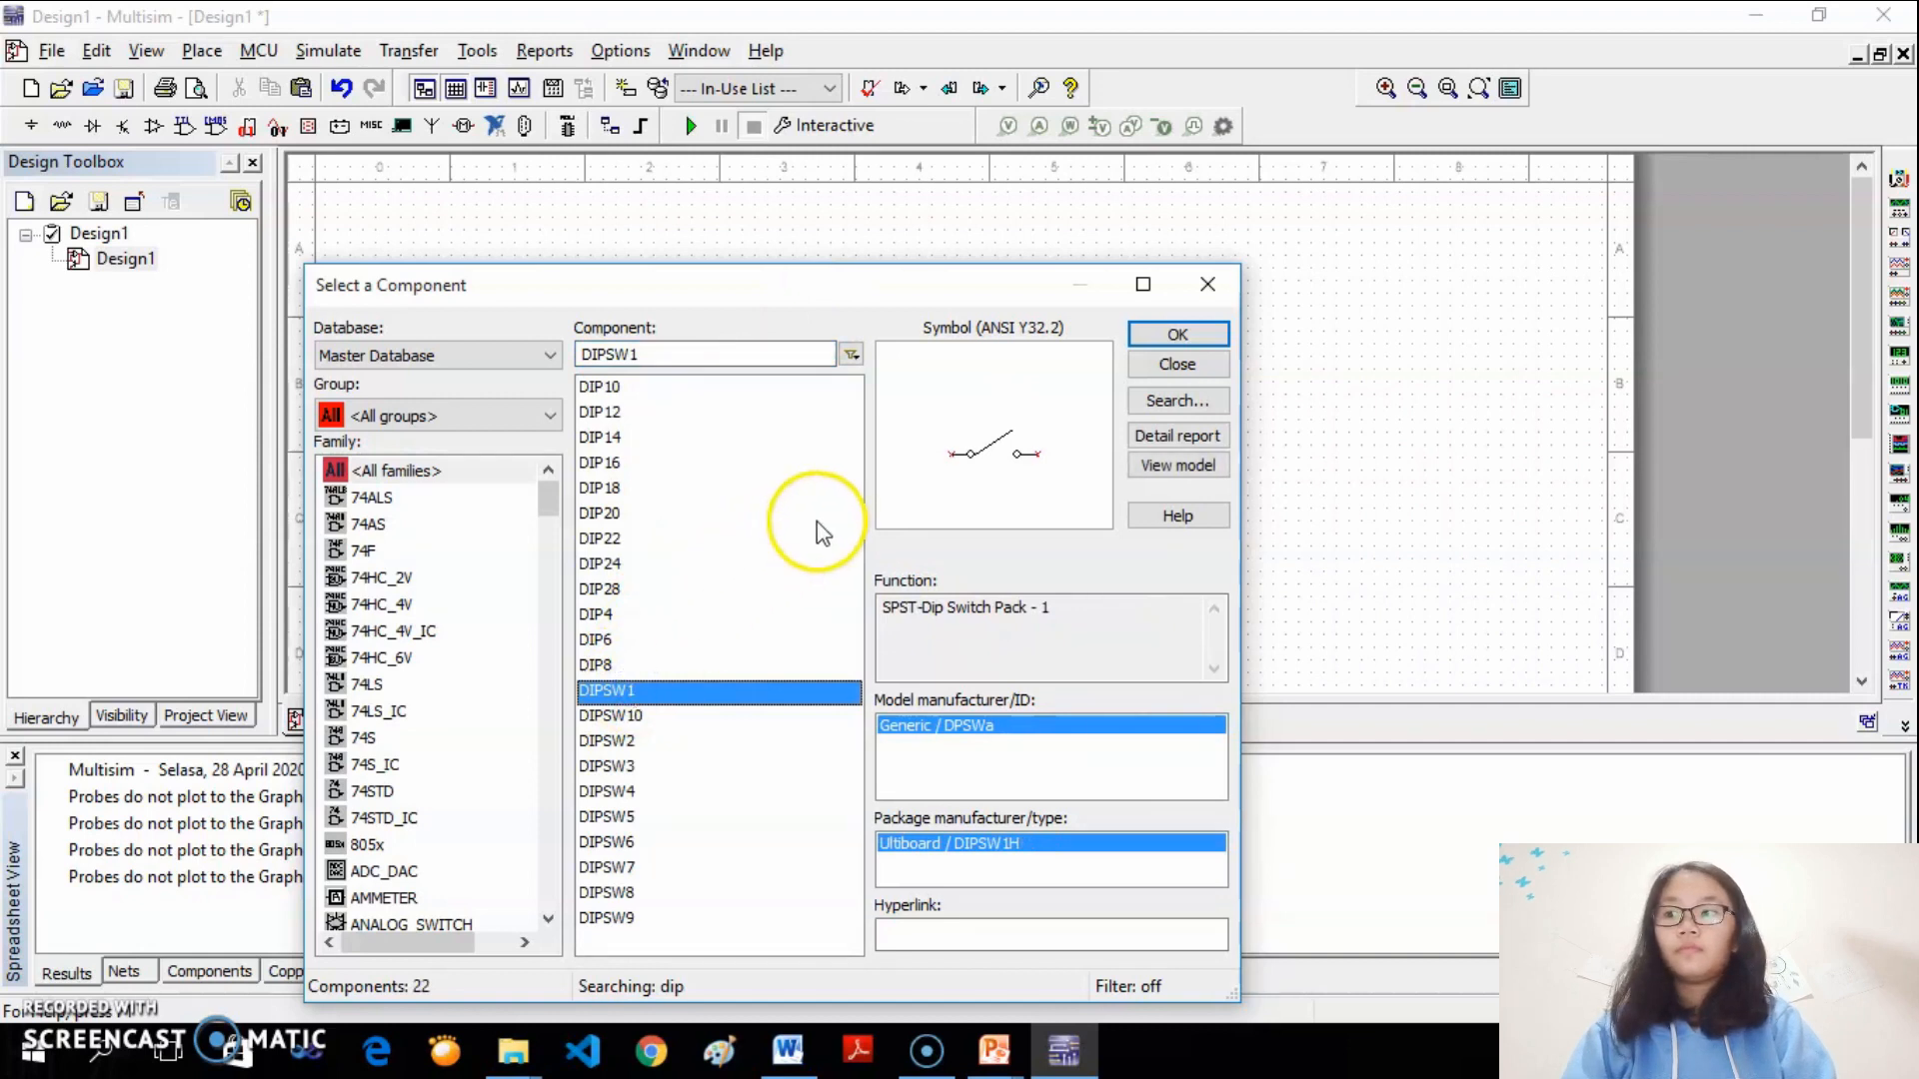
double_click(749, 698)
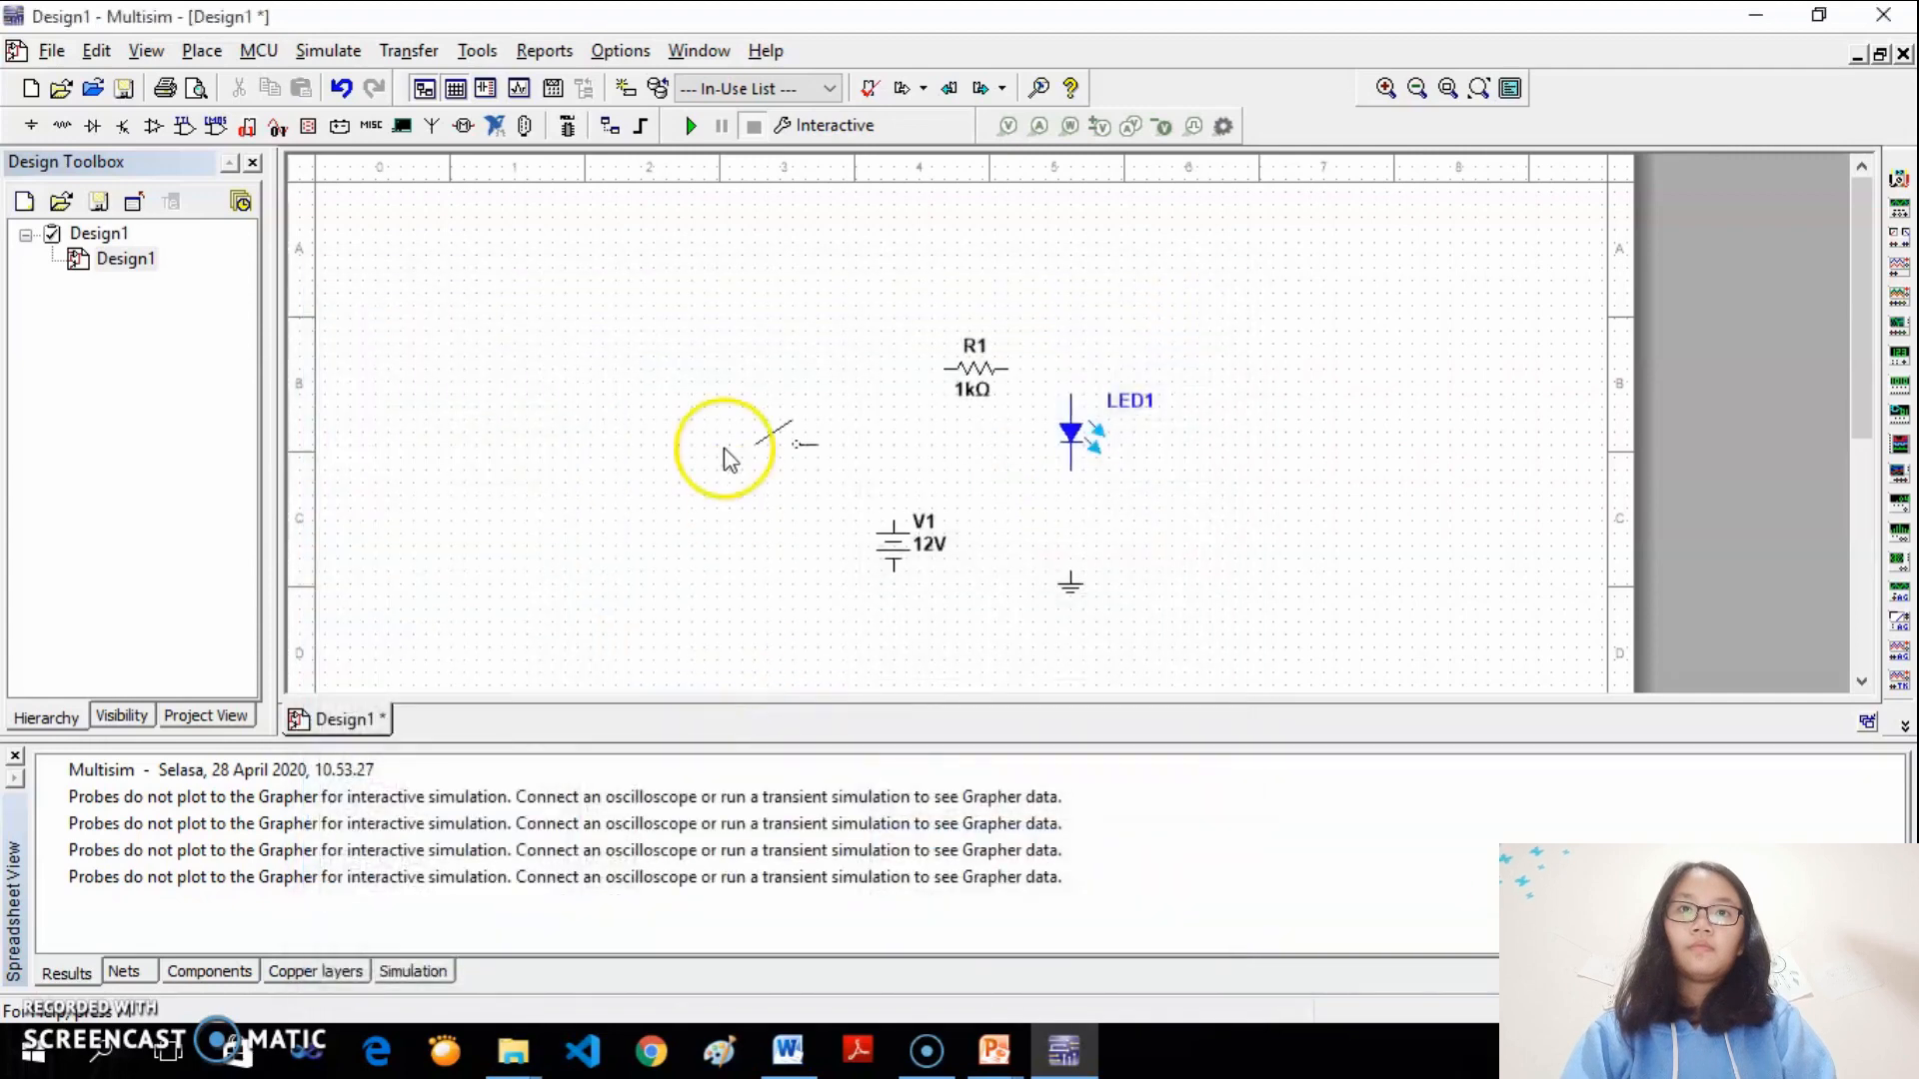
left_click(706, 355)
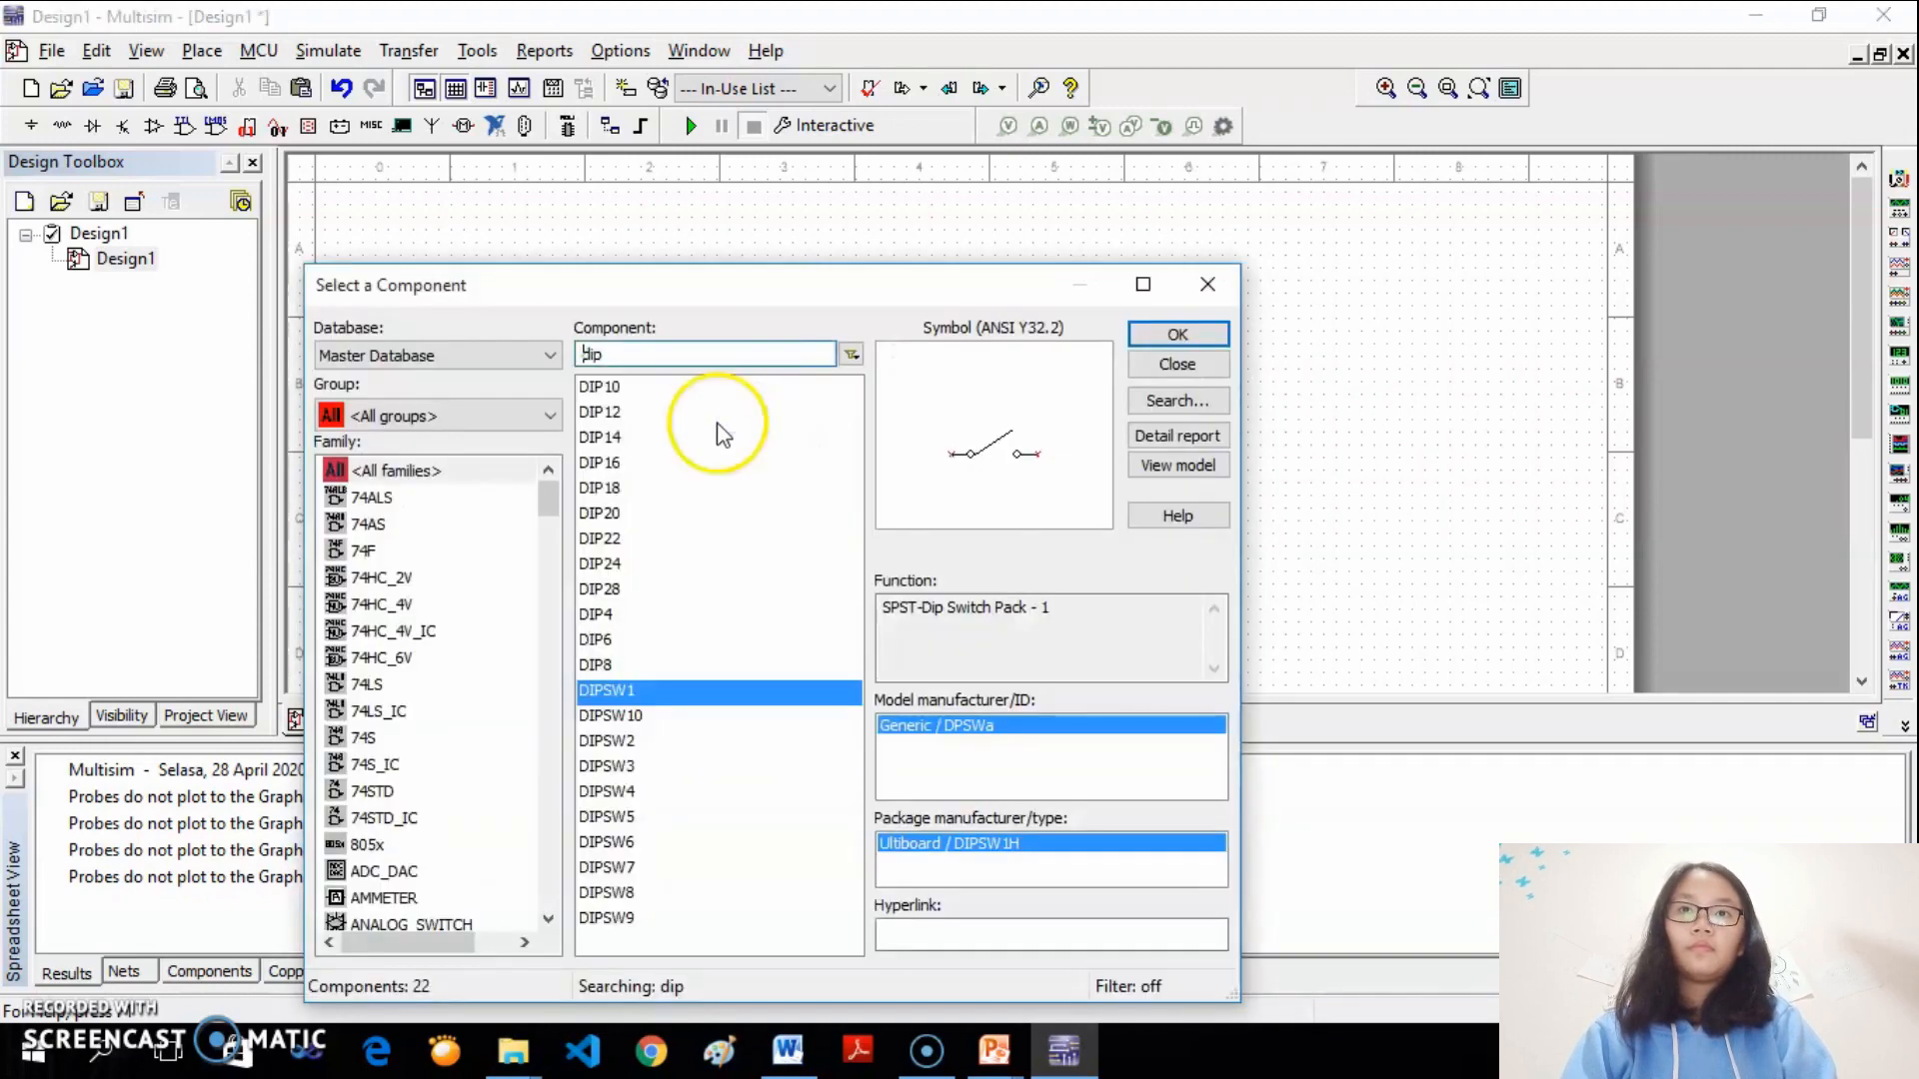
Place a second DIPSW1 switch below the first one
double_click(706, 689)
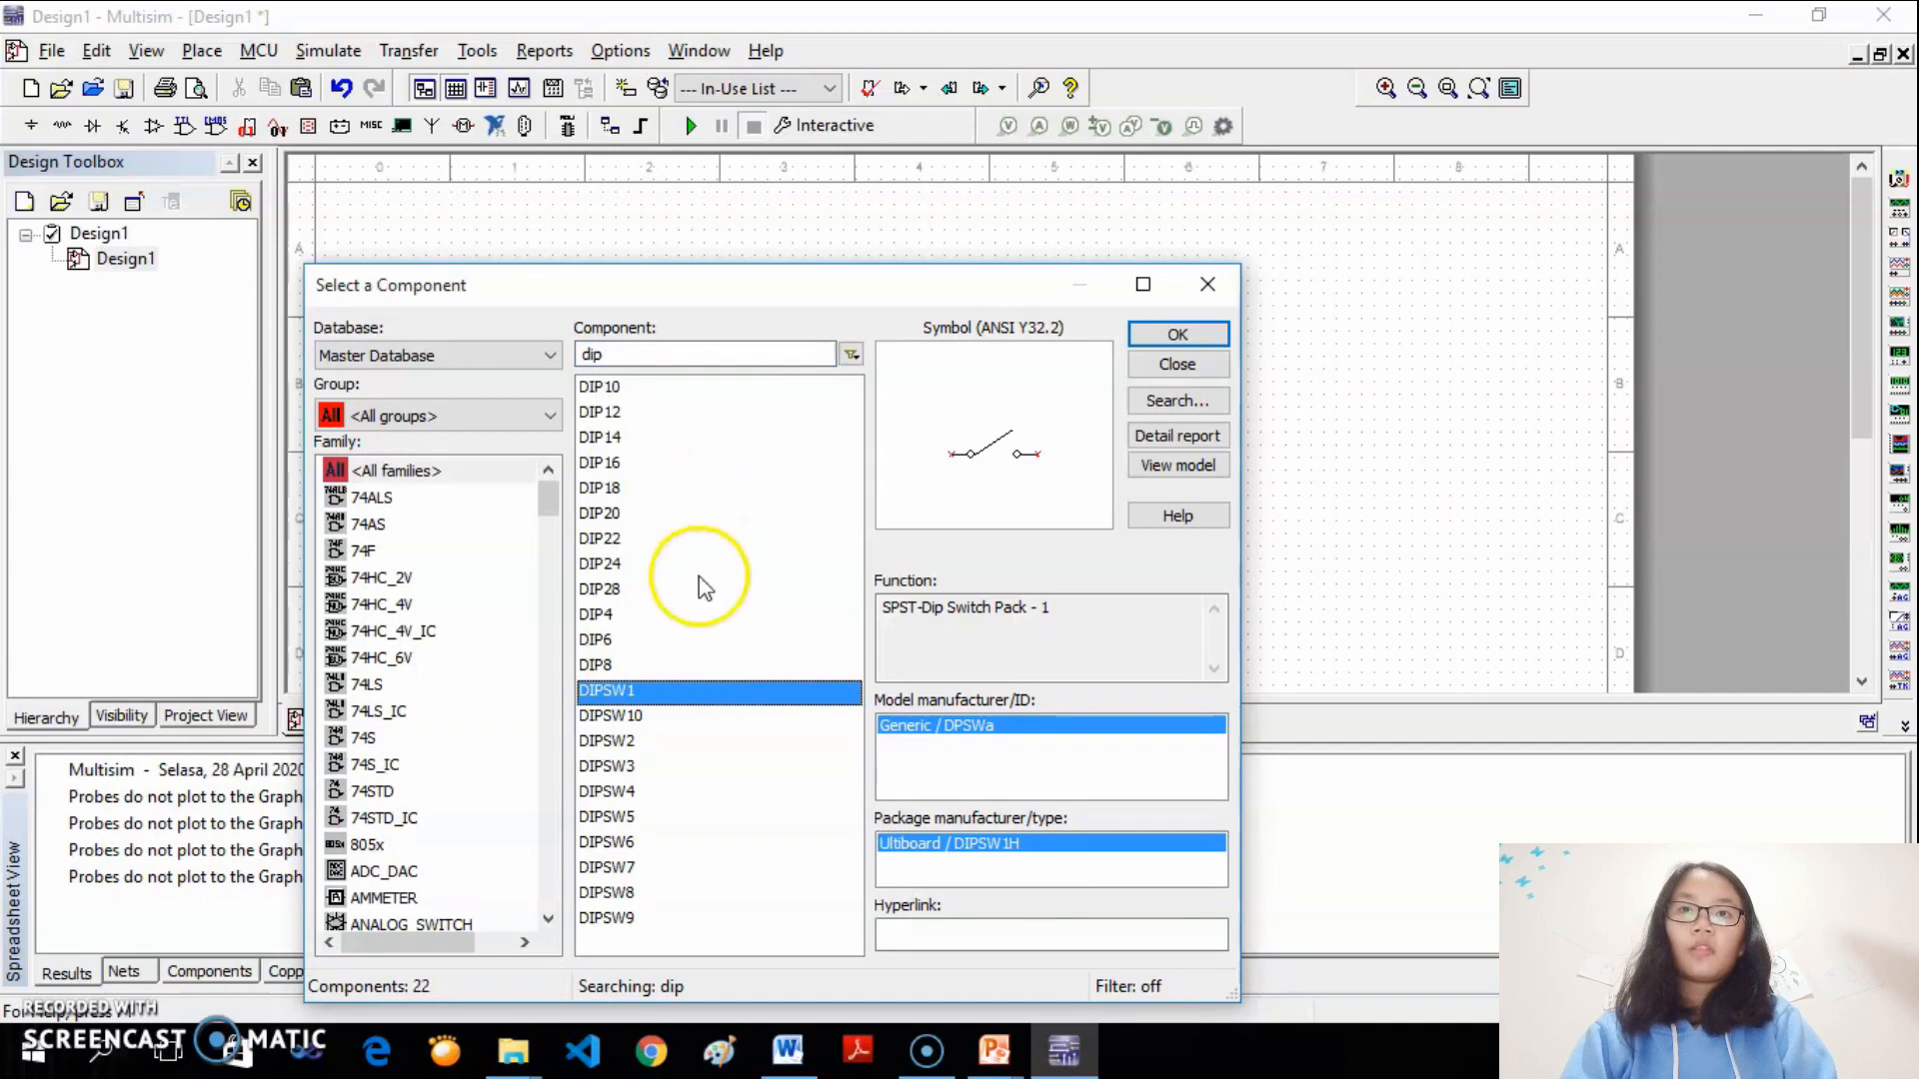
double_click(665, 695)
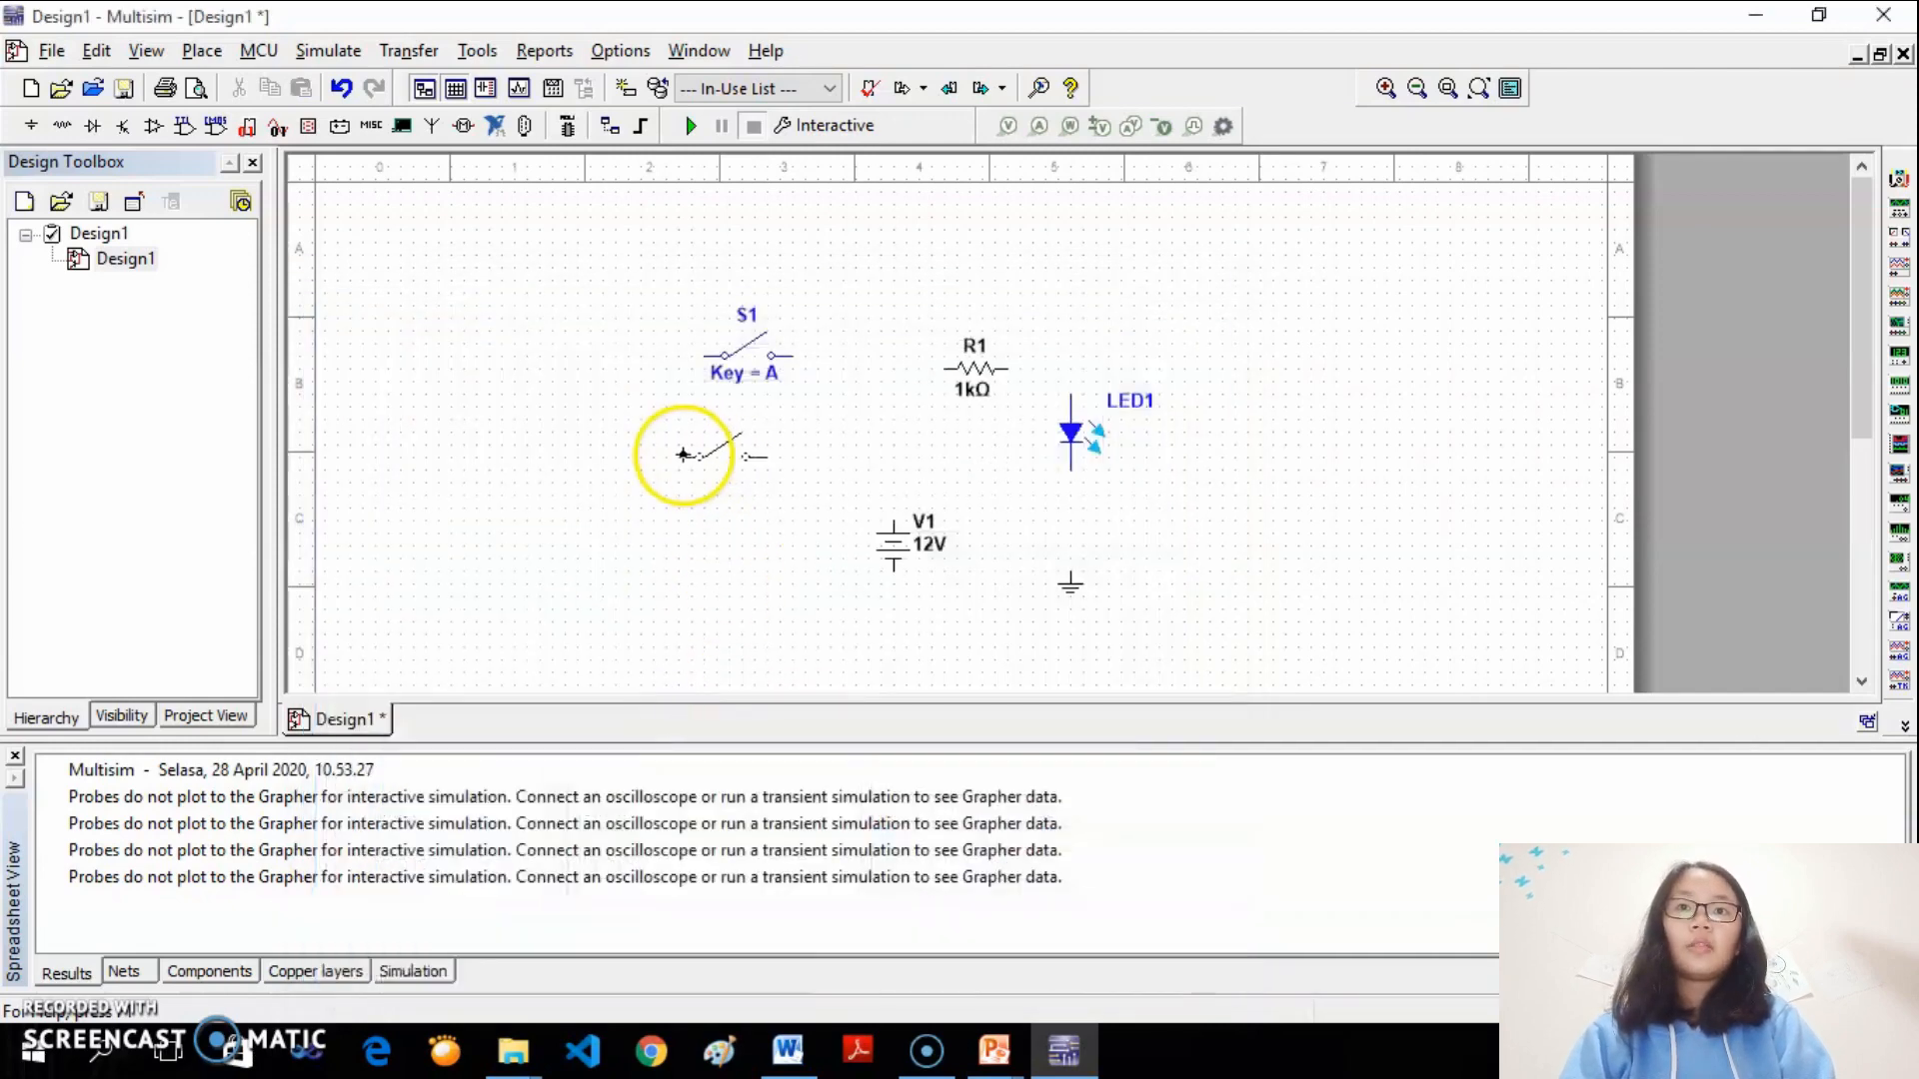
left_click(706, 469)
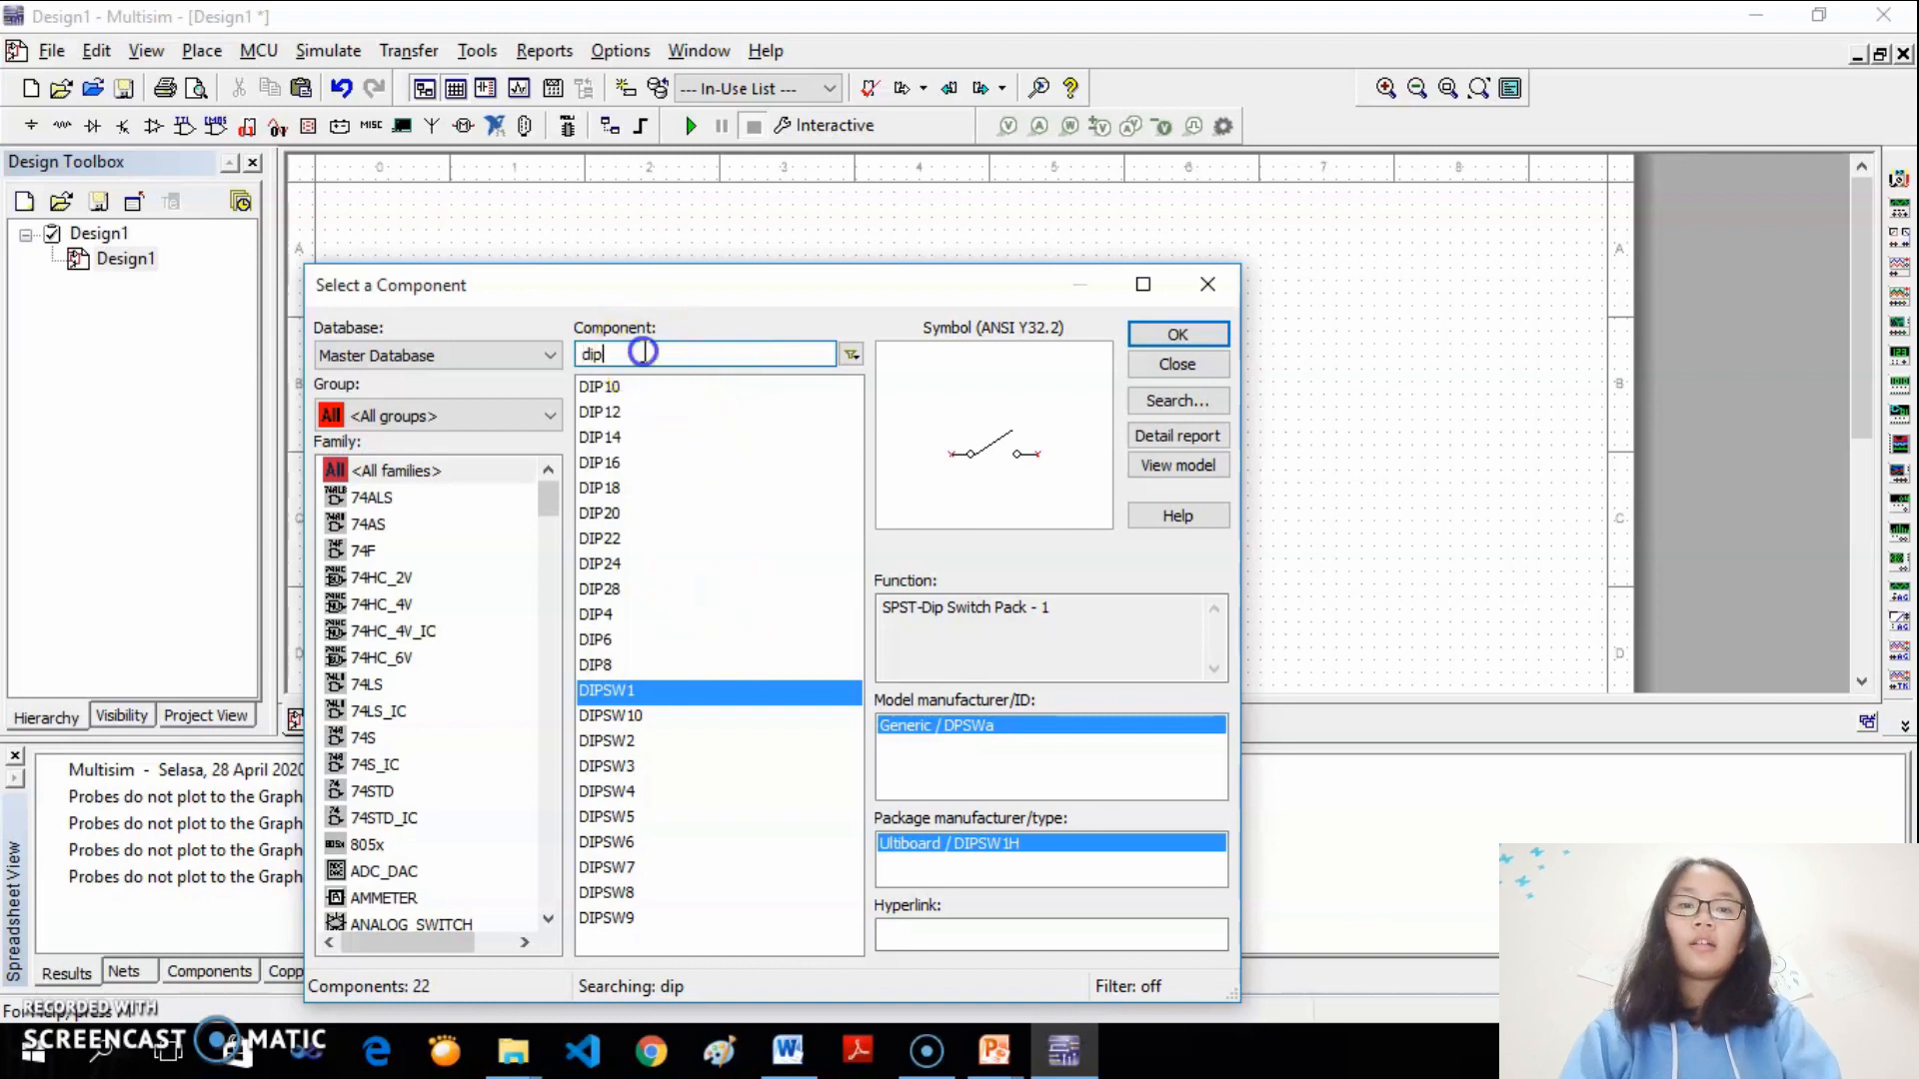
Replace the component database search text with "74ls08" to find the quad 2-input AND gates
key("BackSpace")
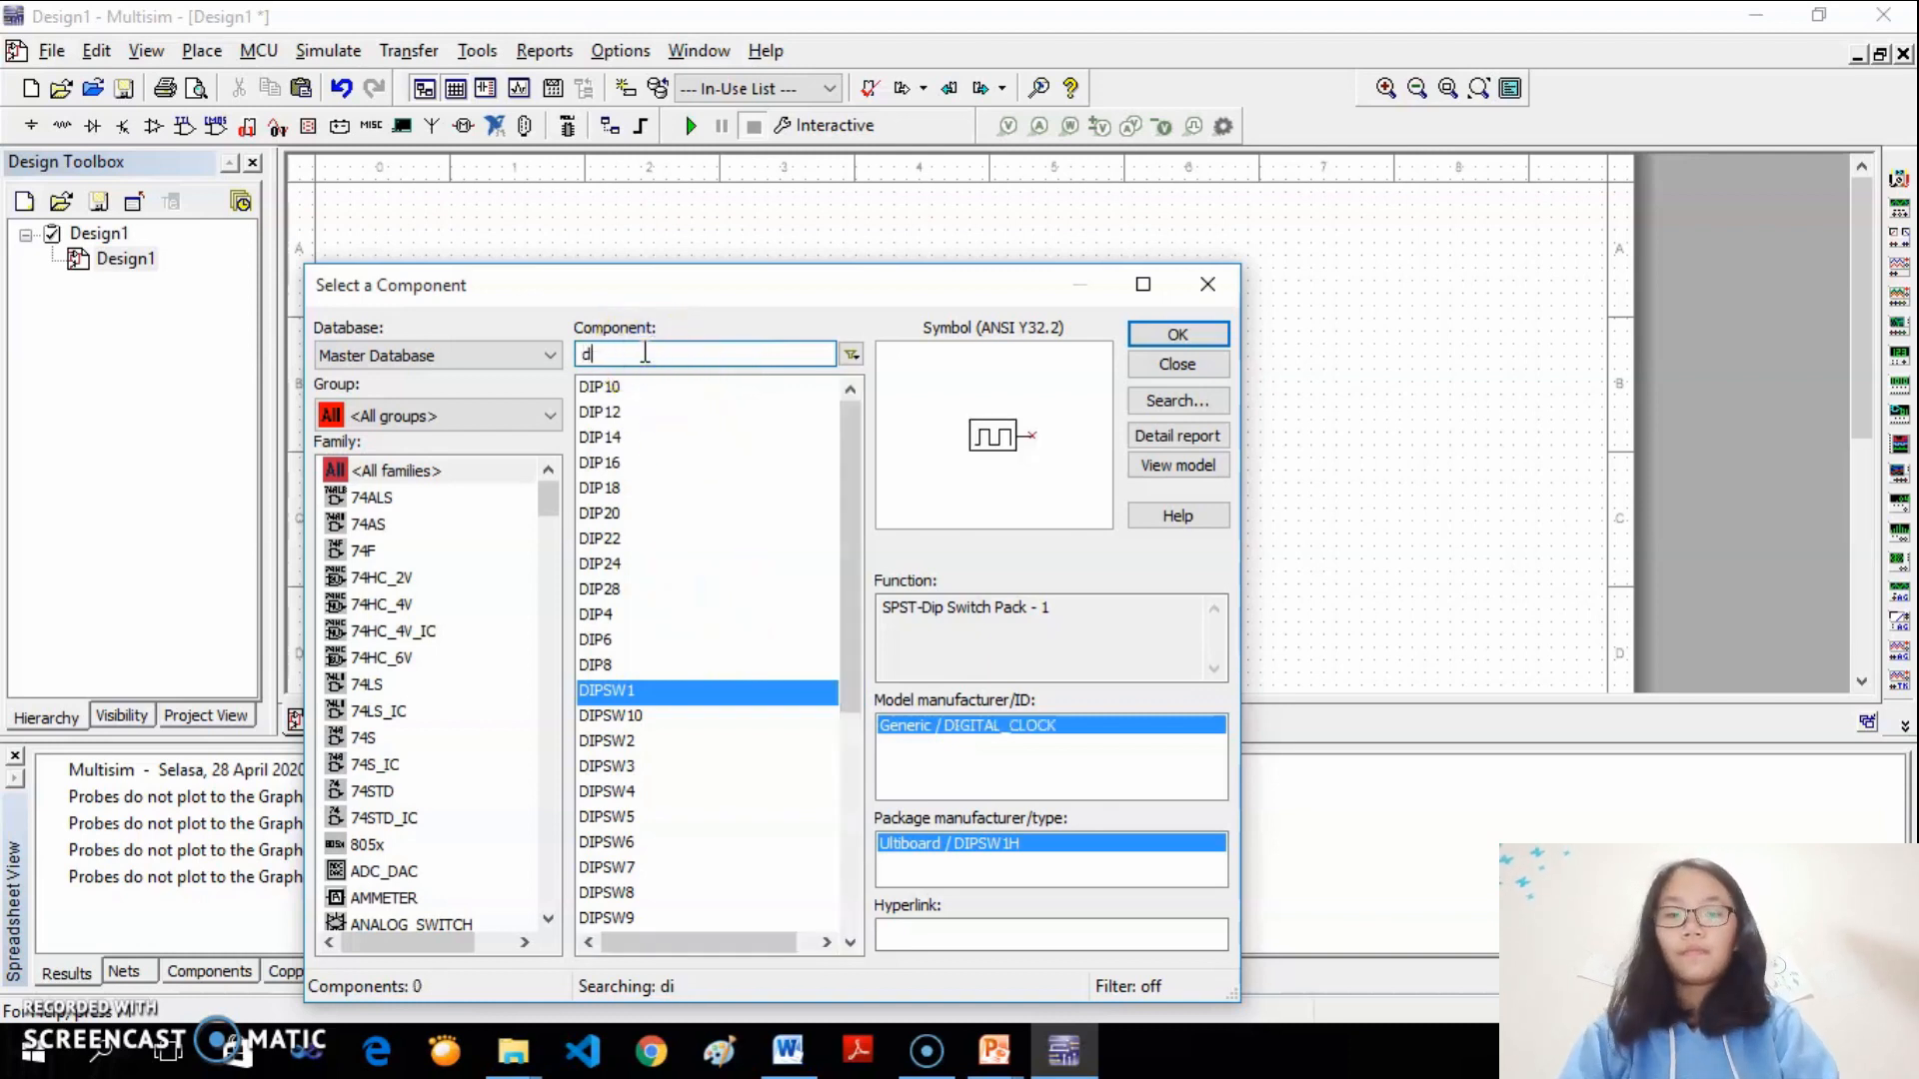
key("BackSpace")
key("BackSpace")
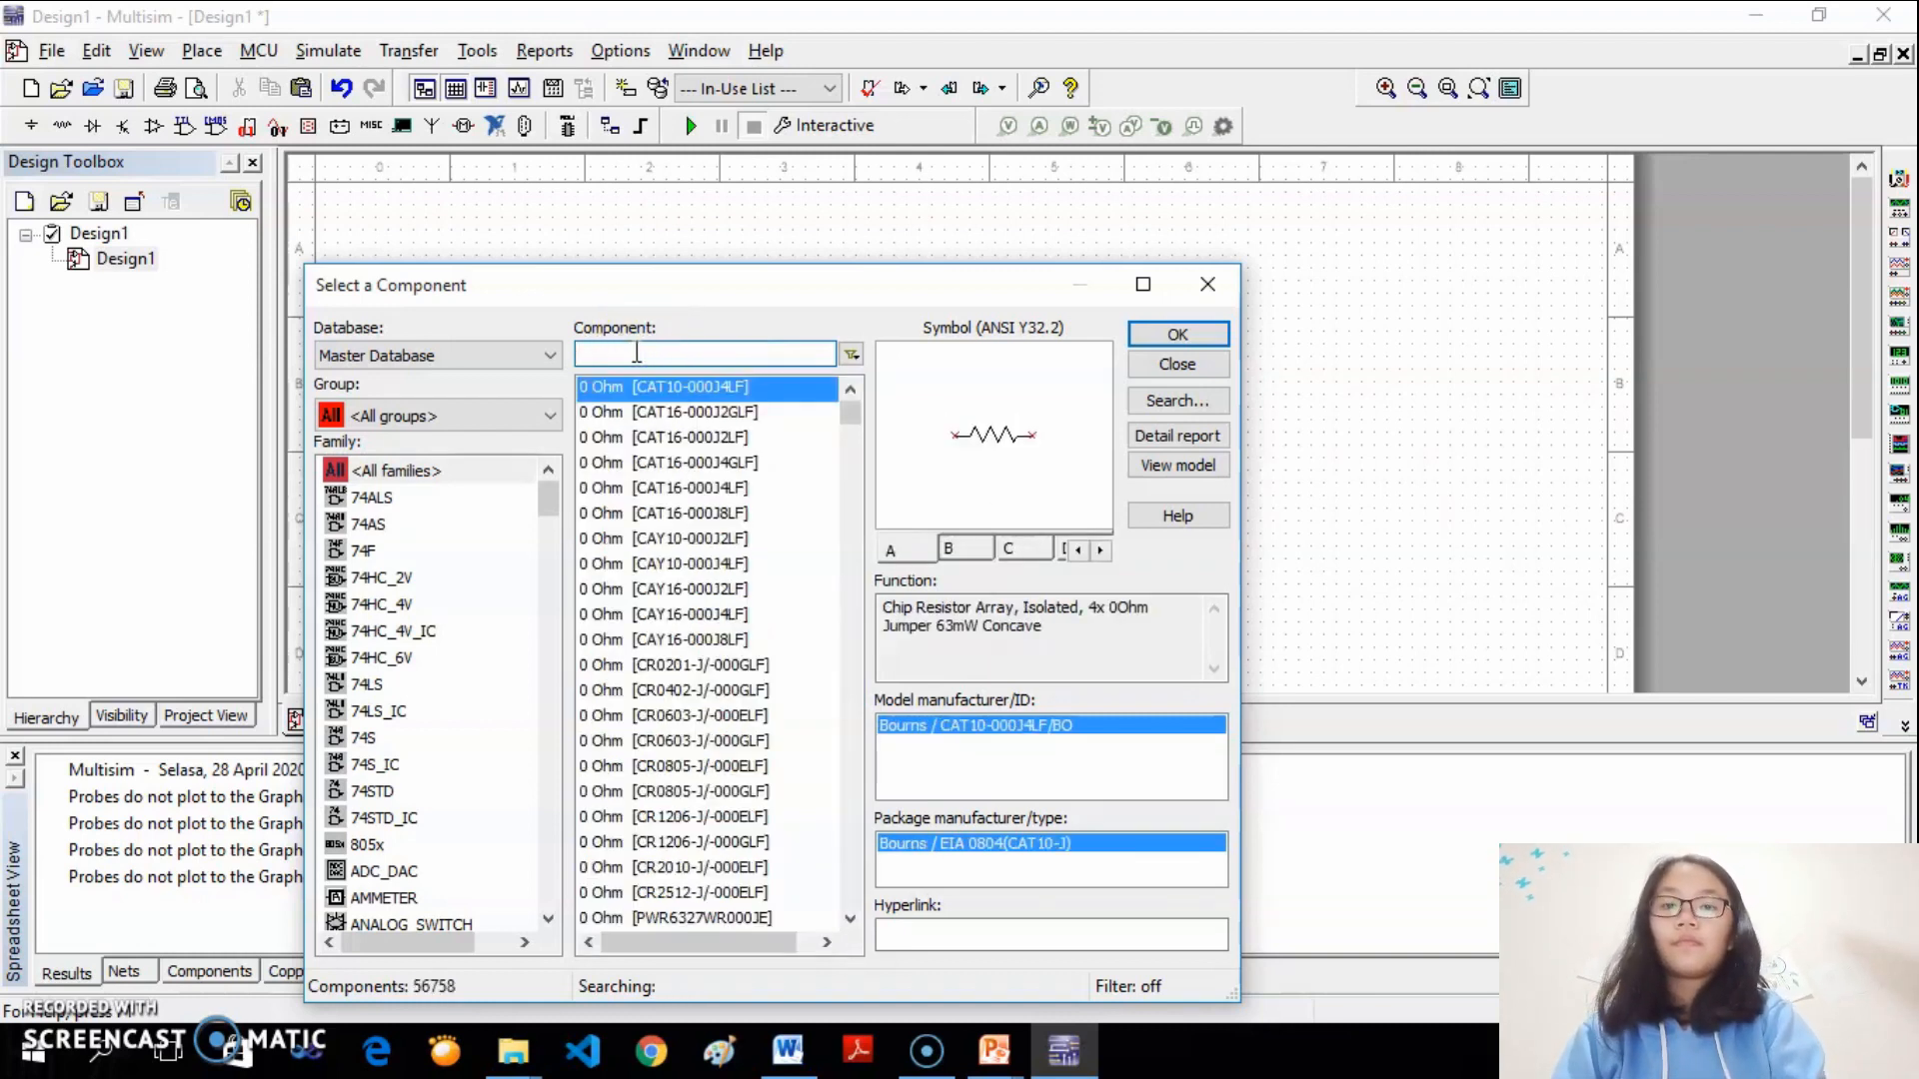
type("74")
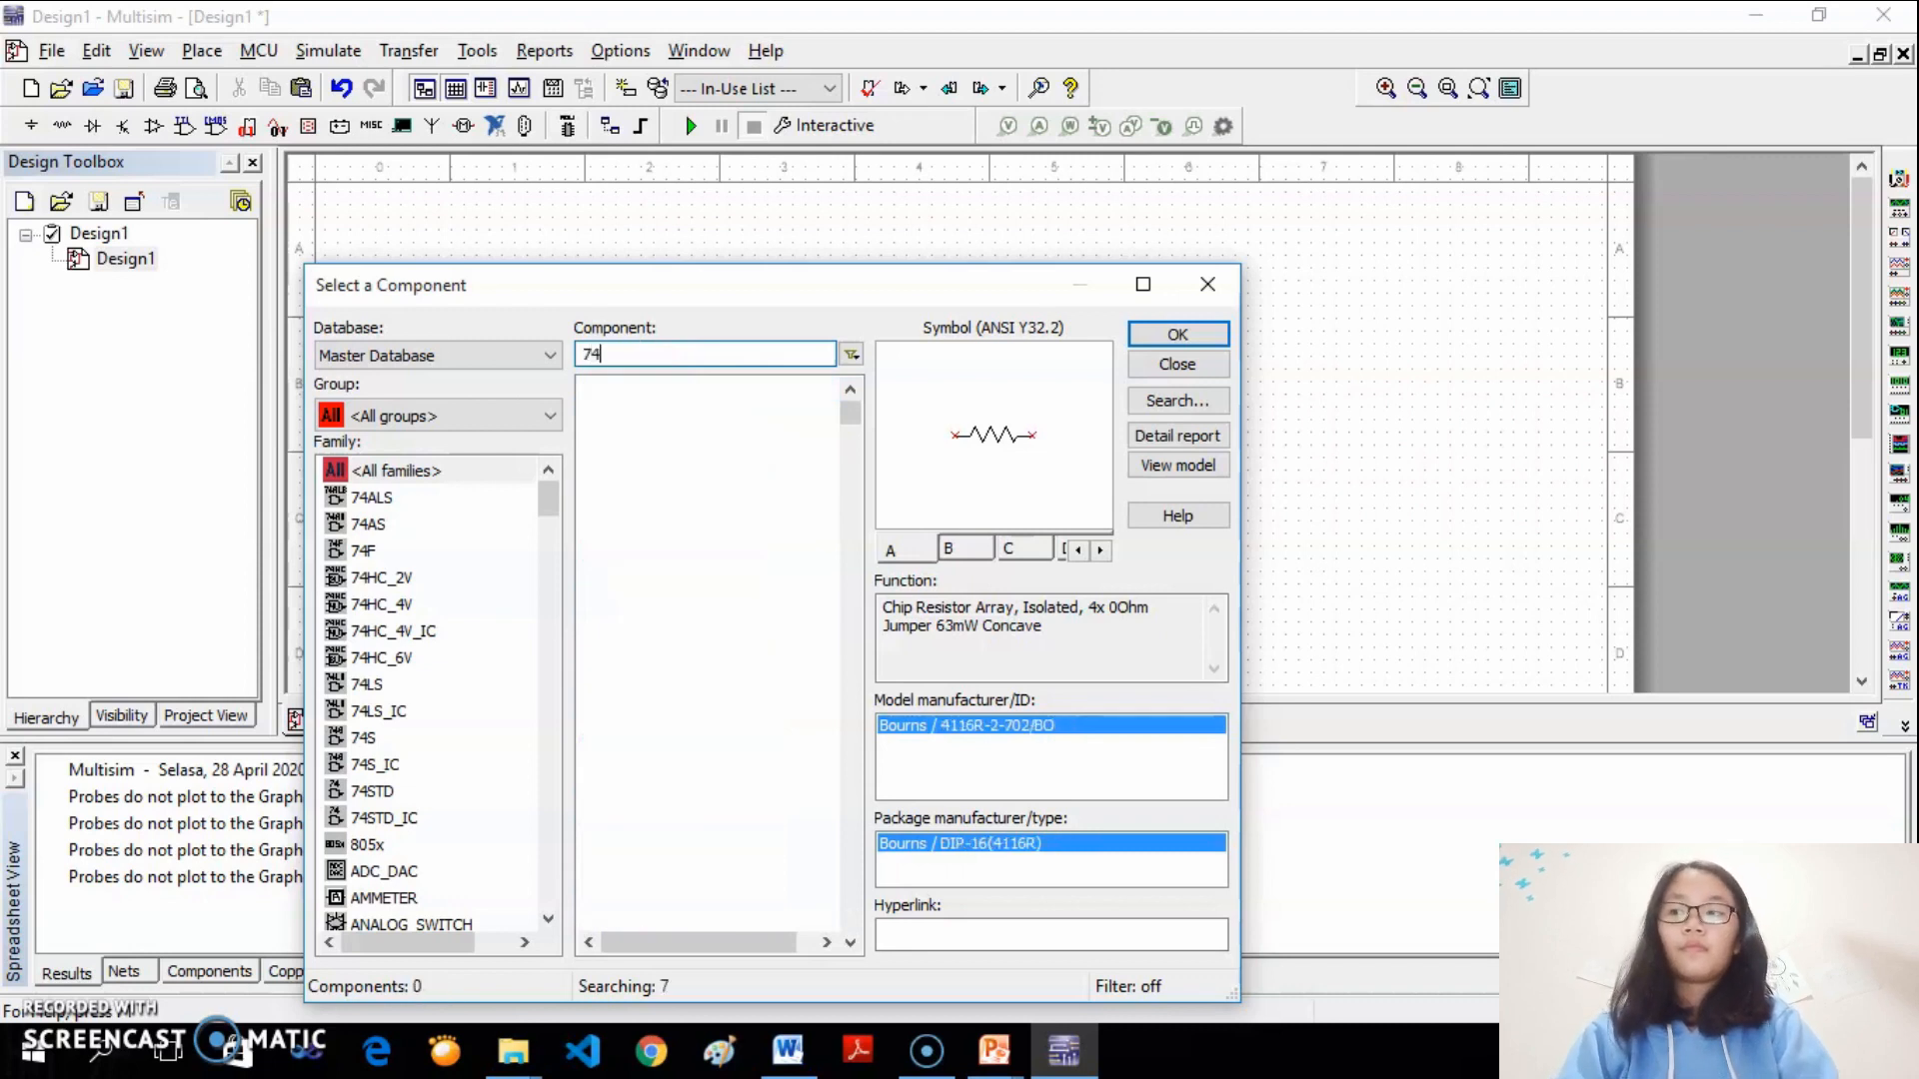
type("ls")
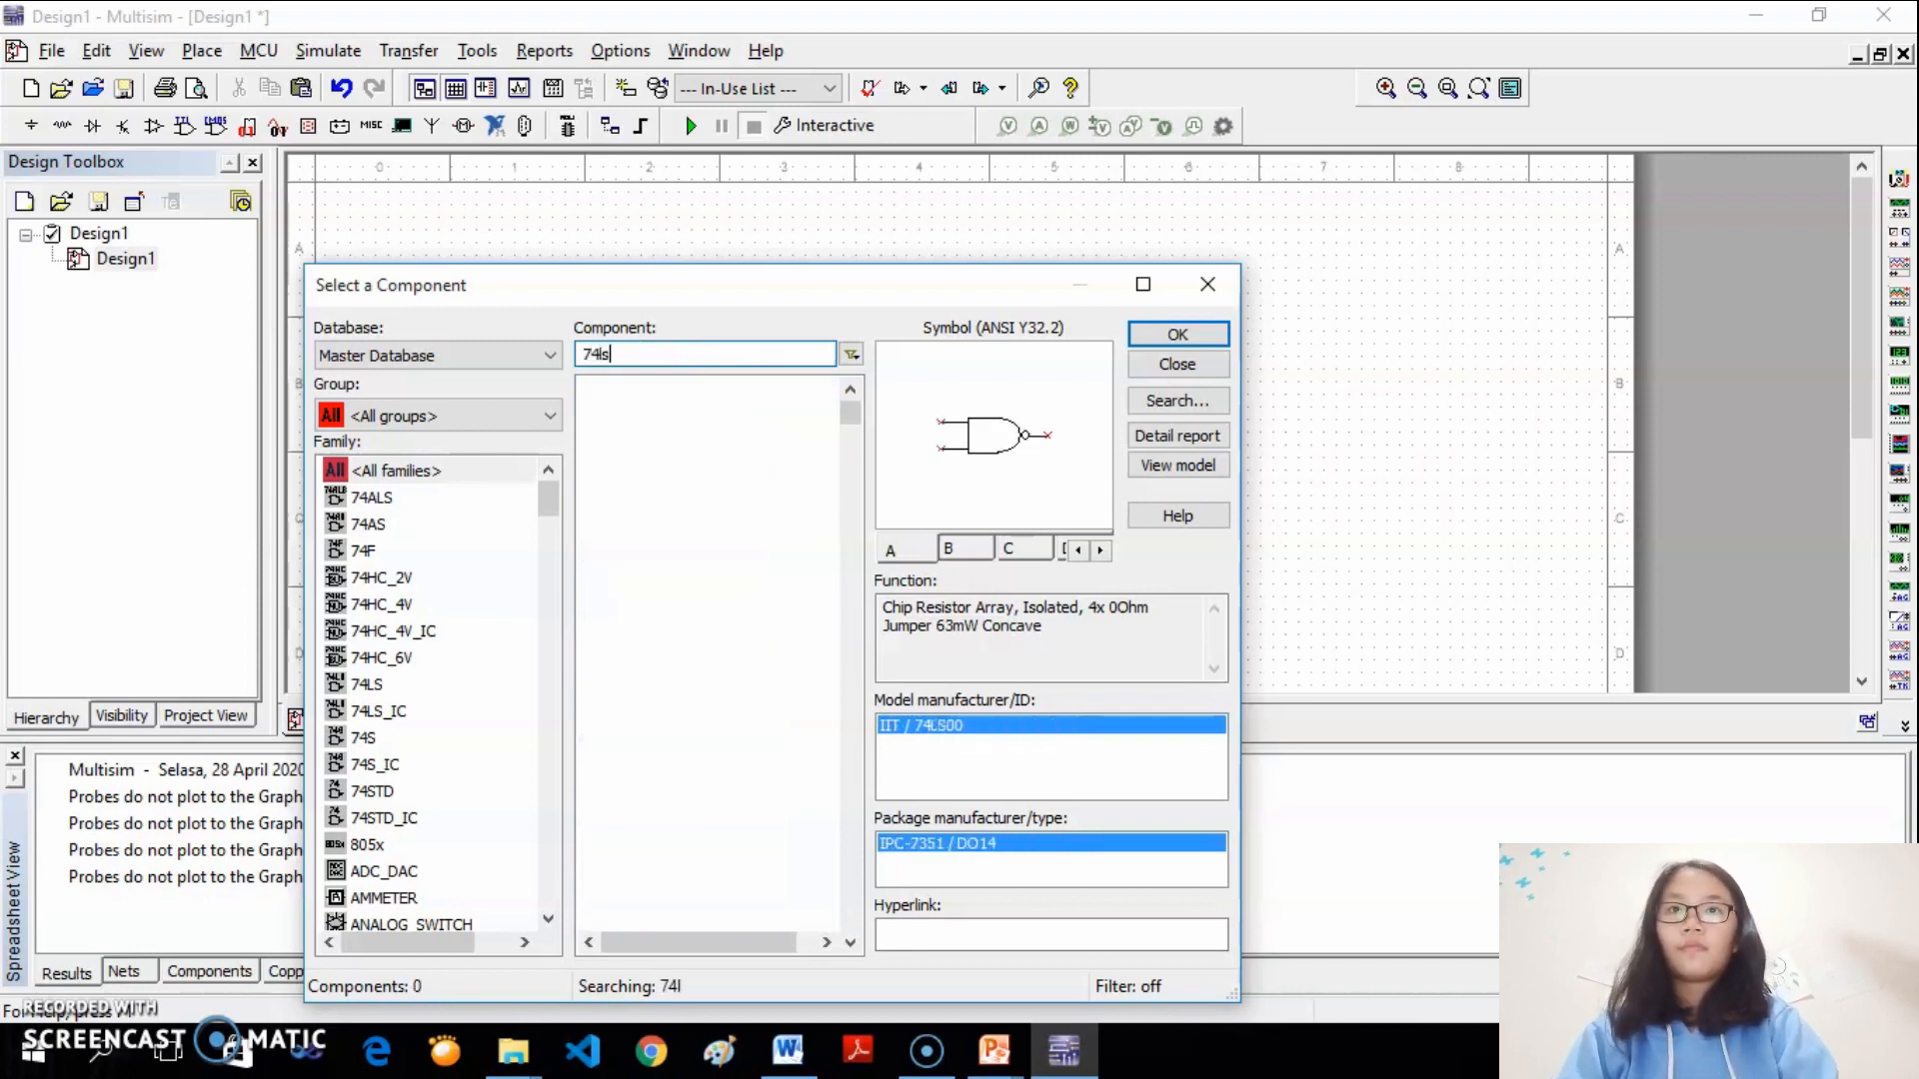
type("08")
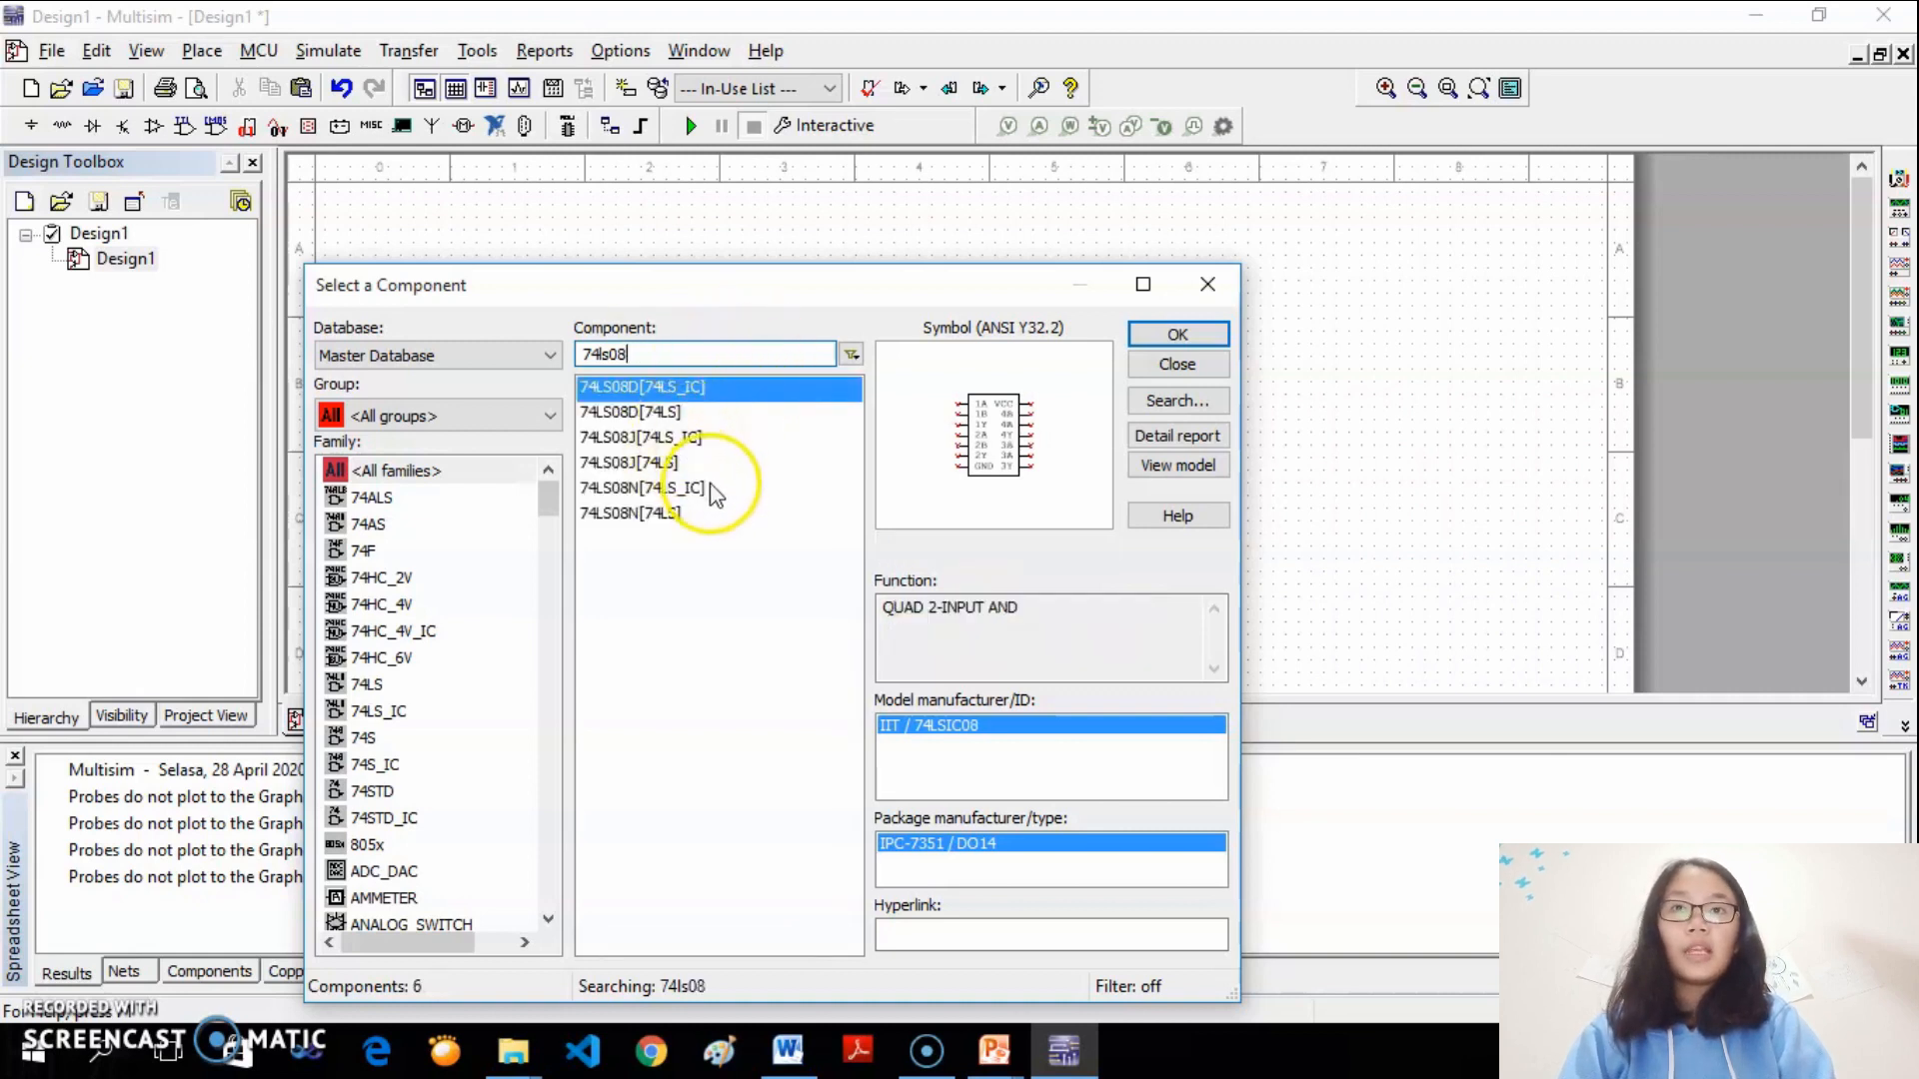
left_click(668, 413)
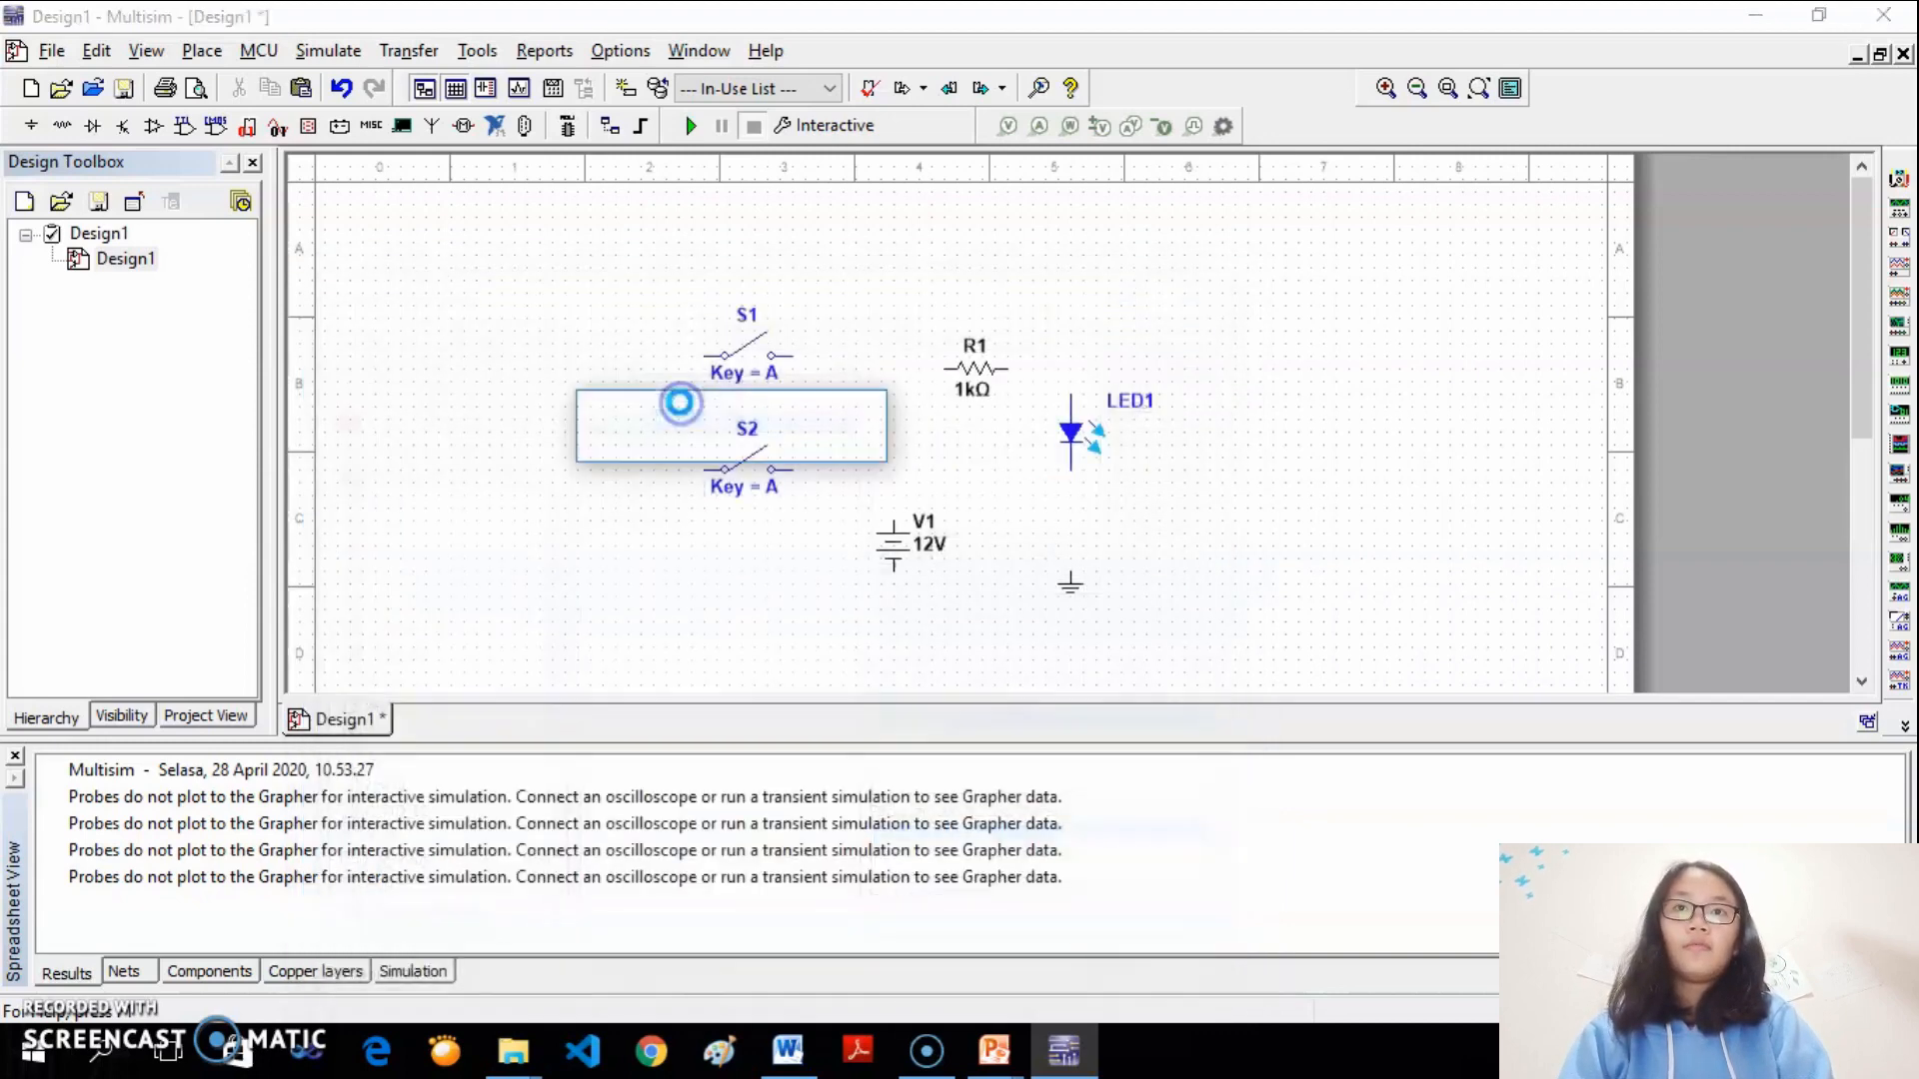
double_click(686, 415)
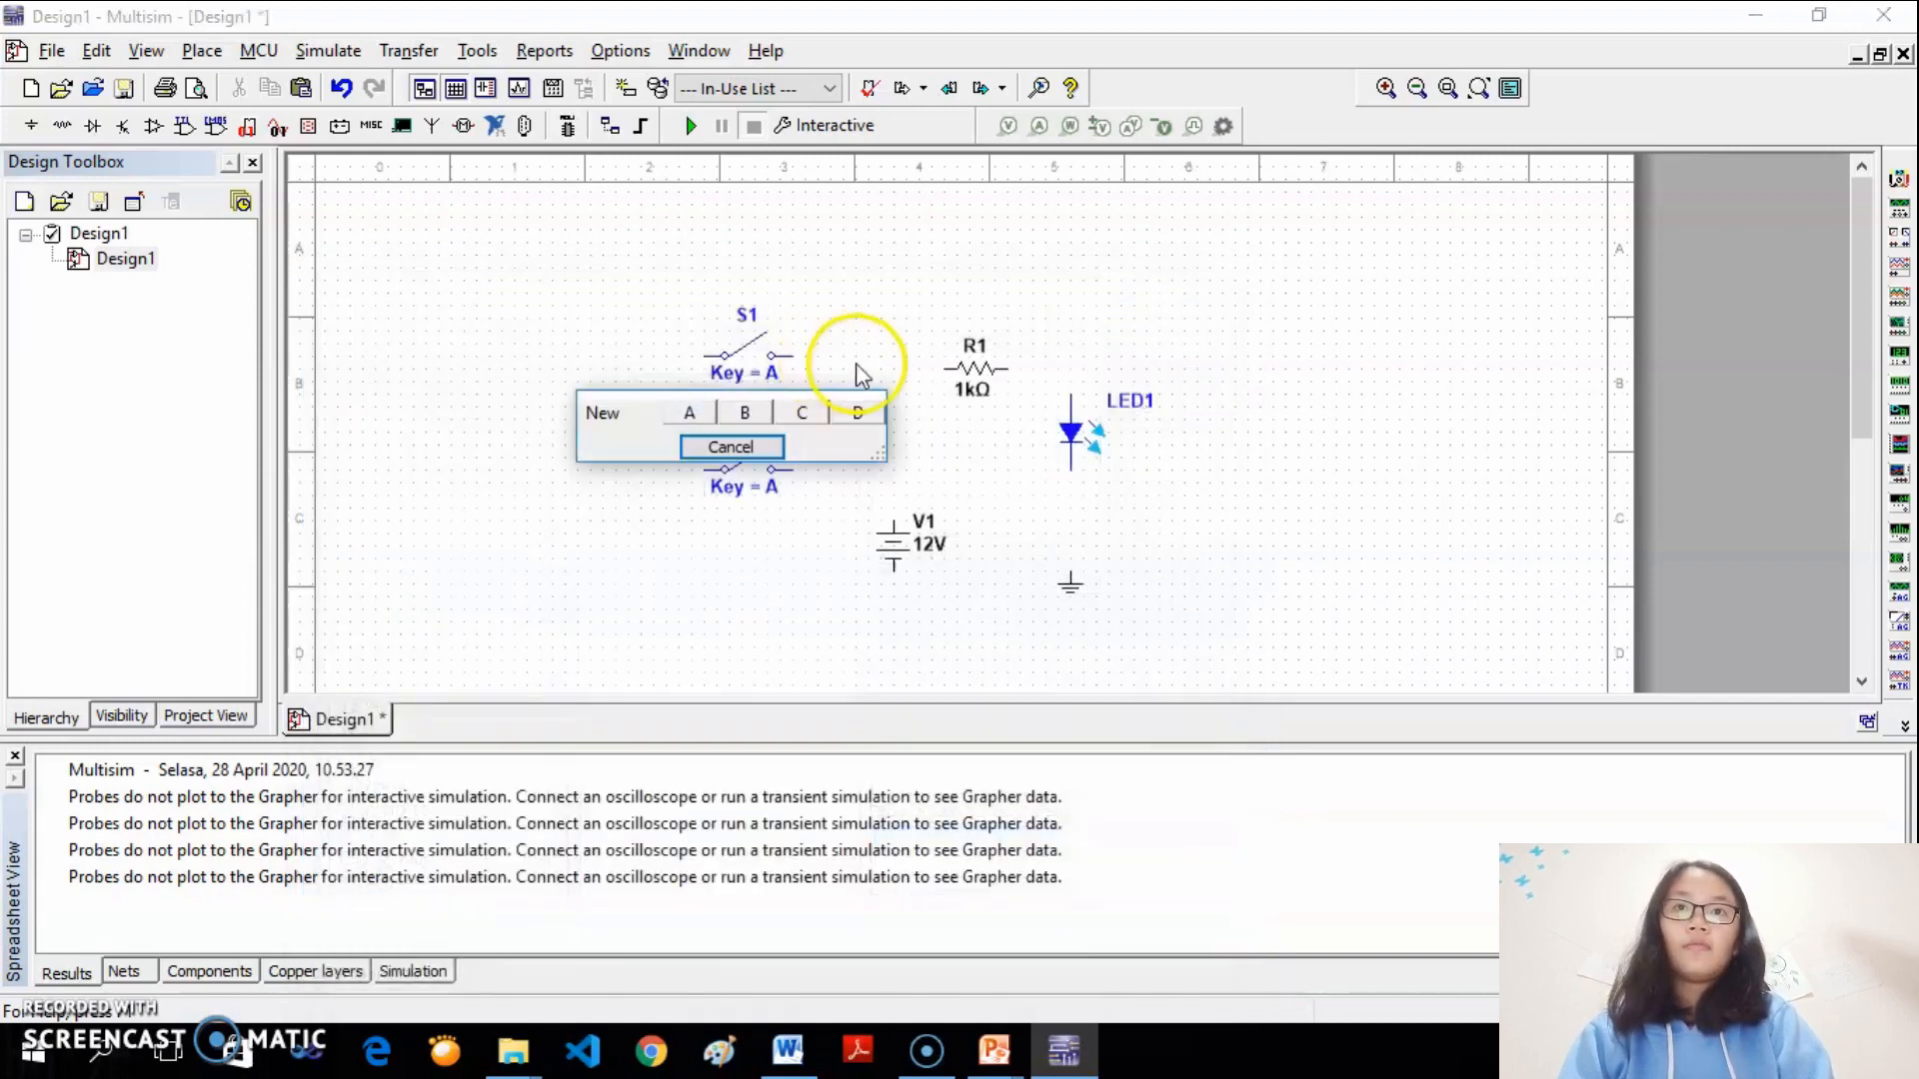
left_click(729, 448)
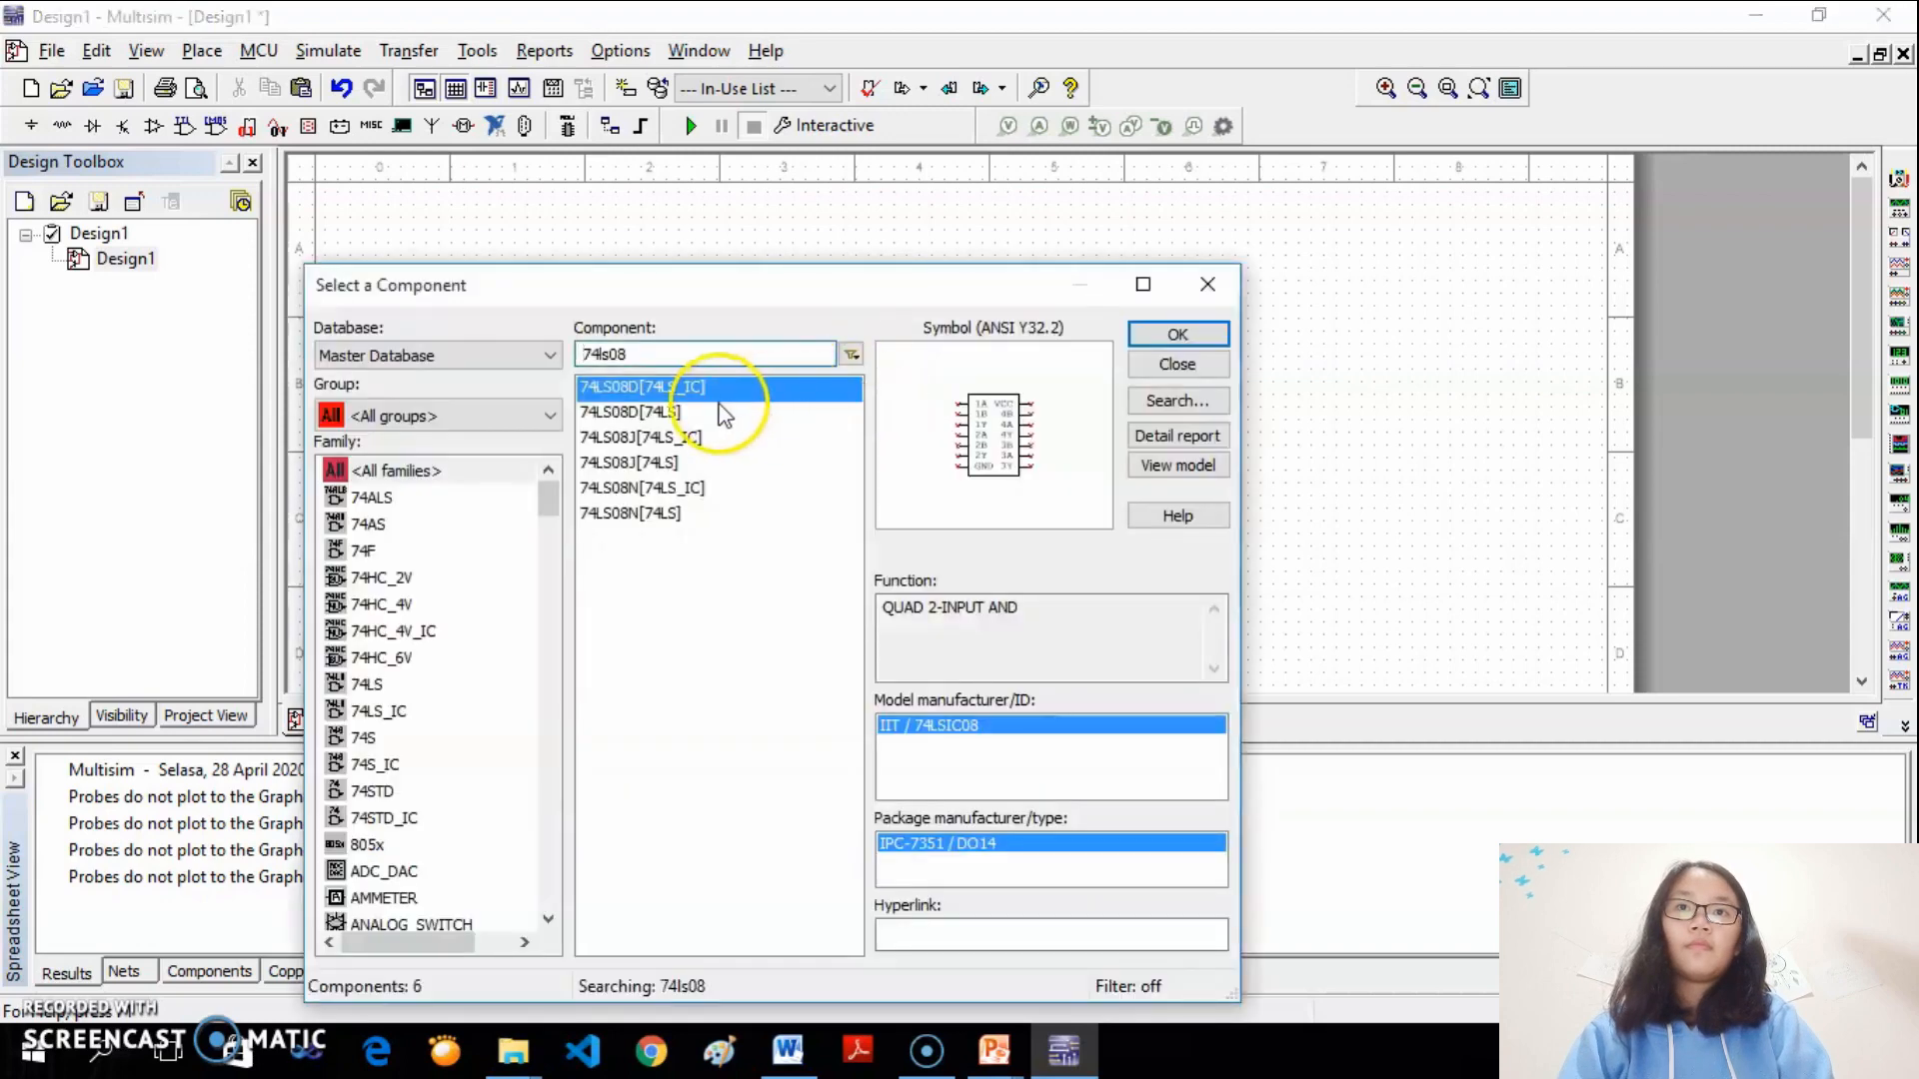
Place section A of the 74LS08D [74LS] AND gate between the two switches and the resistor, and close the component browser
left_click(688, 414)
double_click(689, 421)
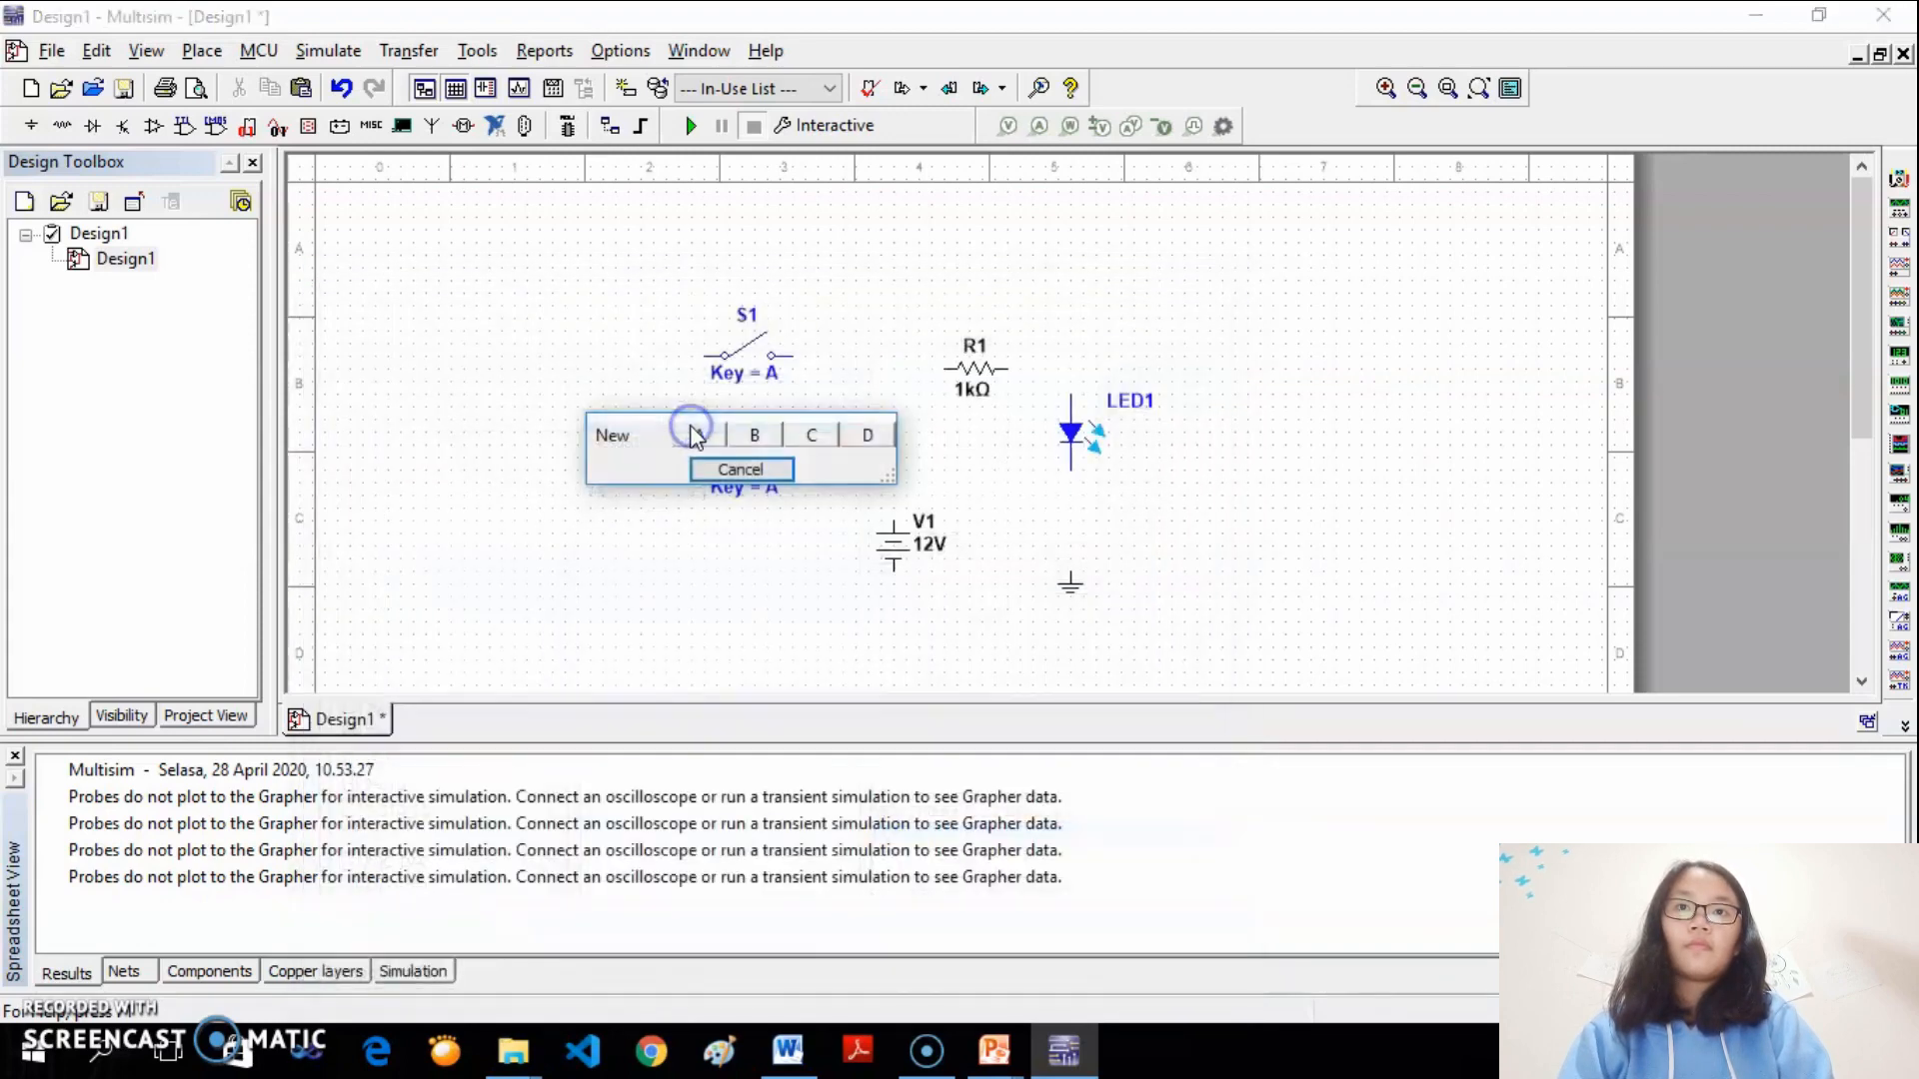
left_click(728, 454)
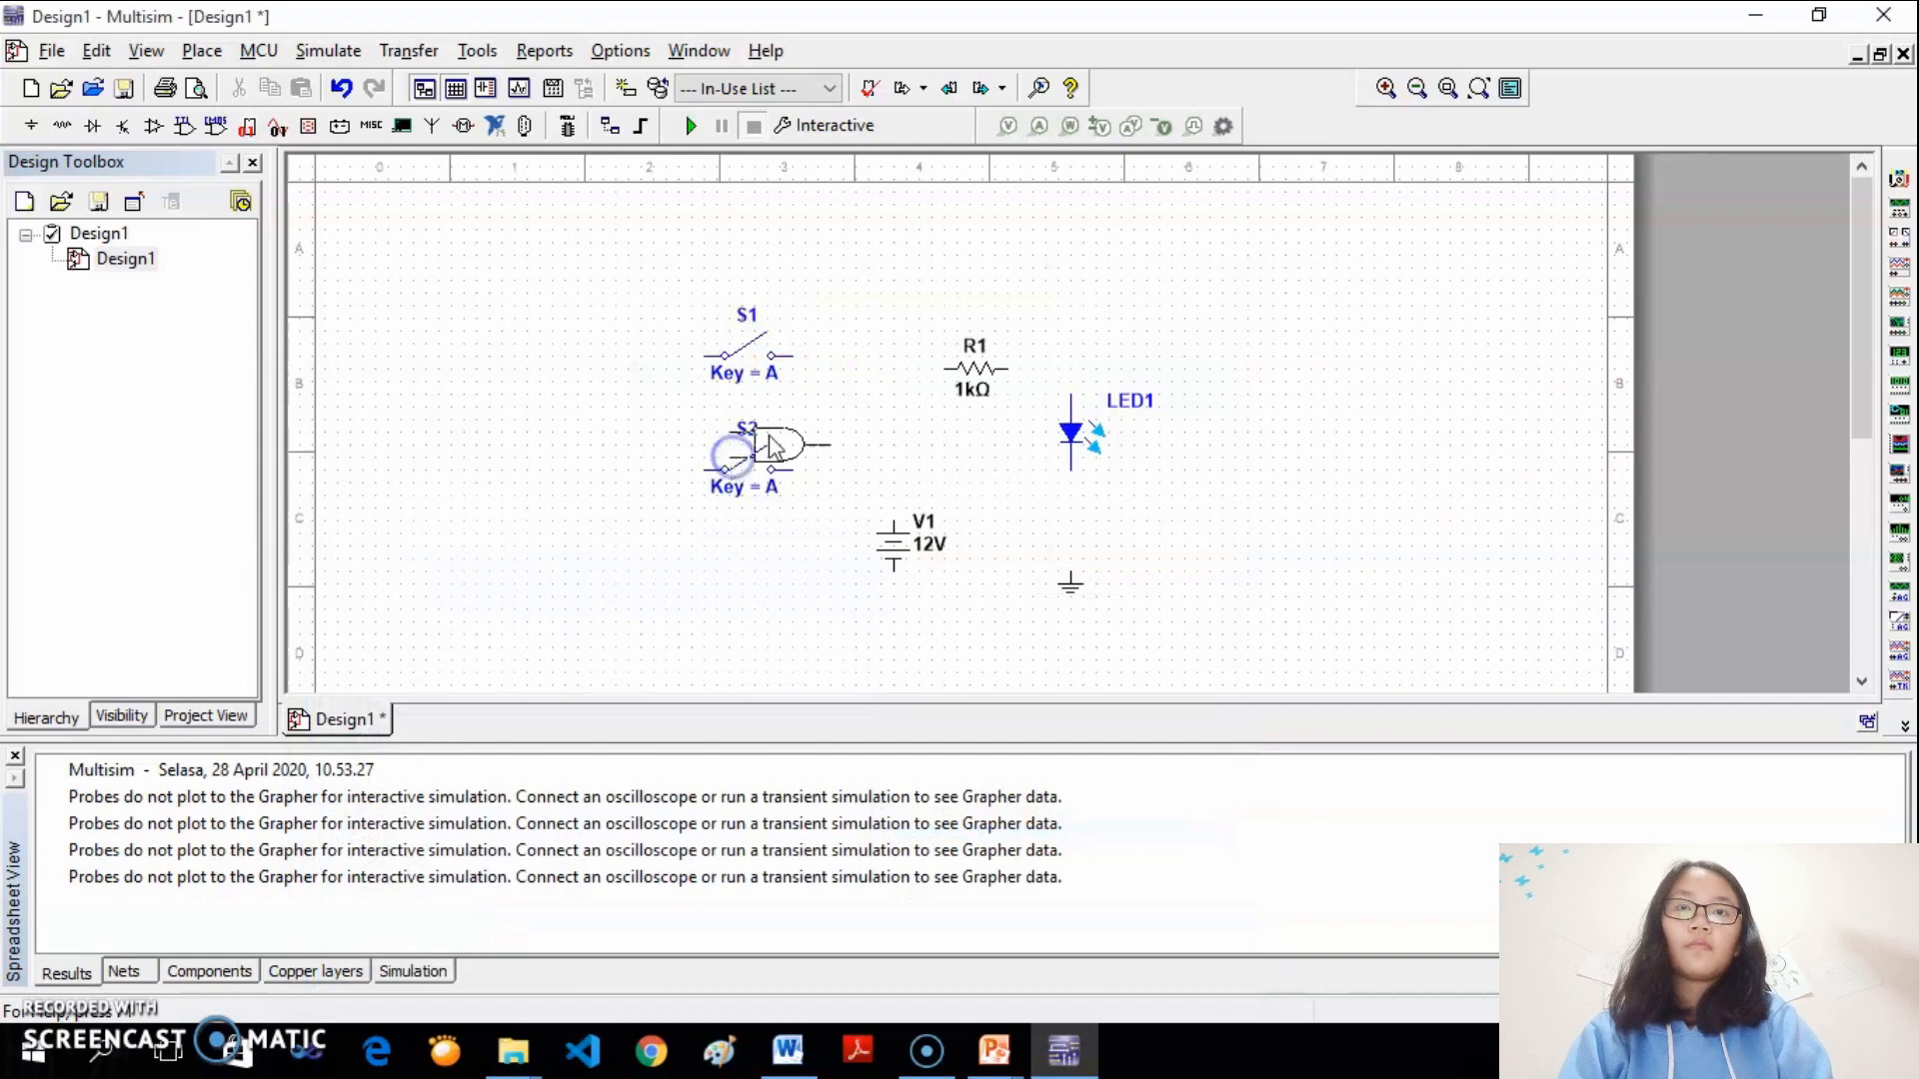
left_click(838, 396)
left_click_drag(834, 396, 839, 437)
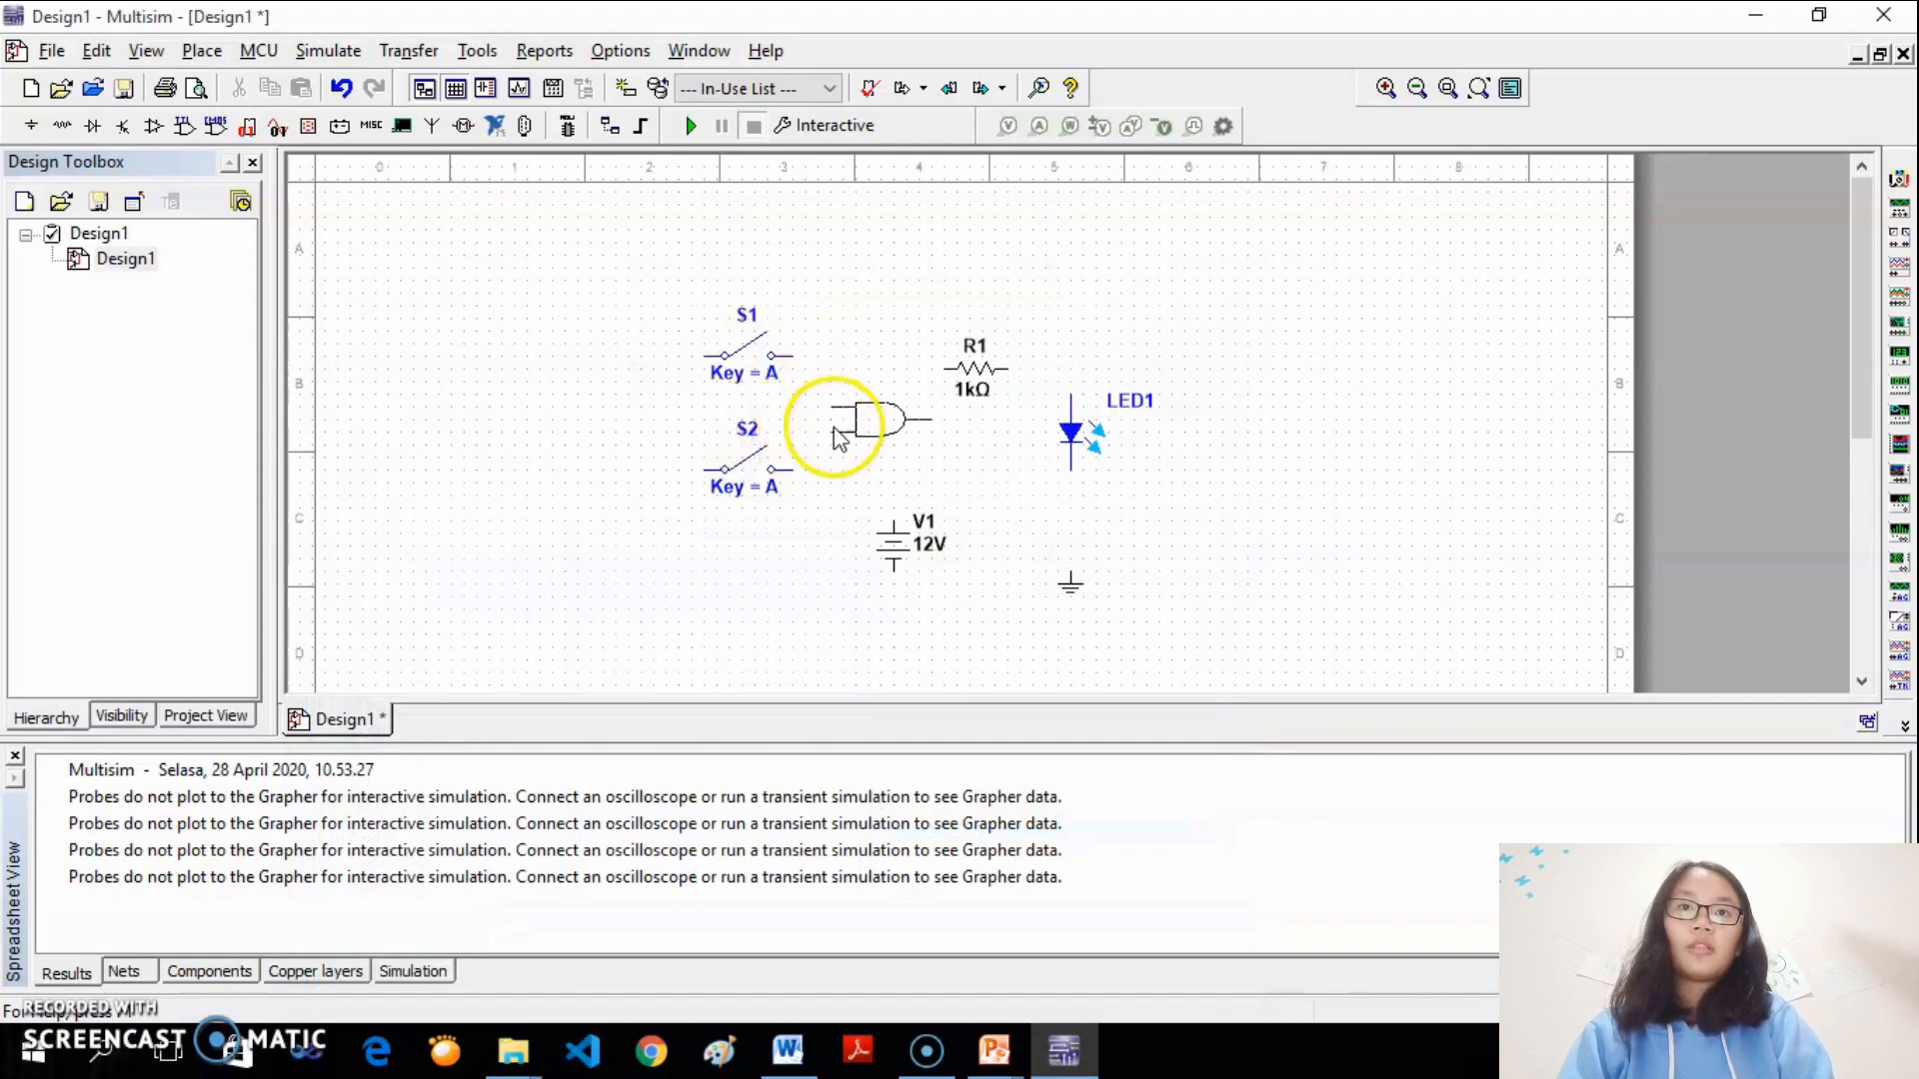
left_click(823, 421)
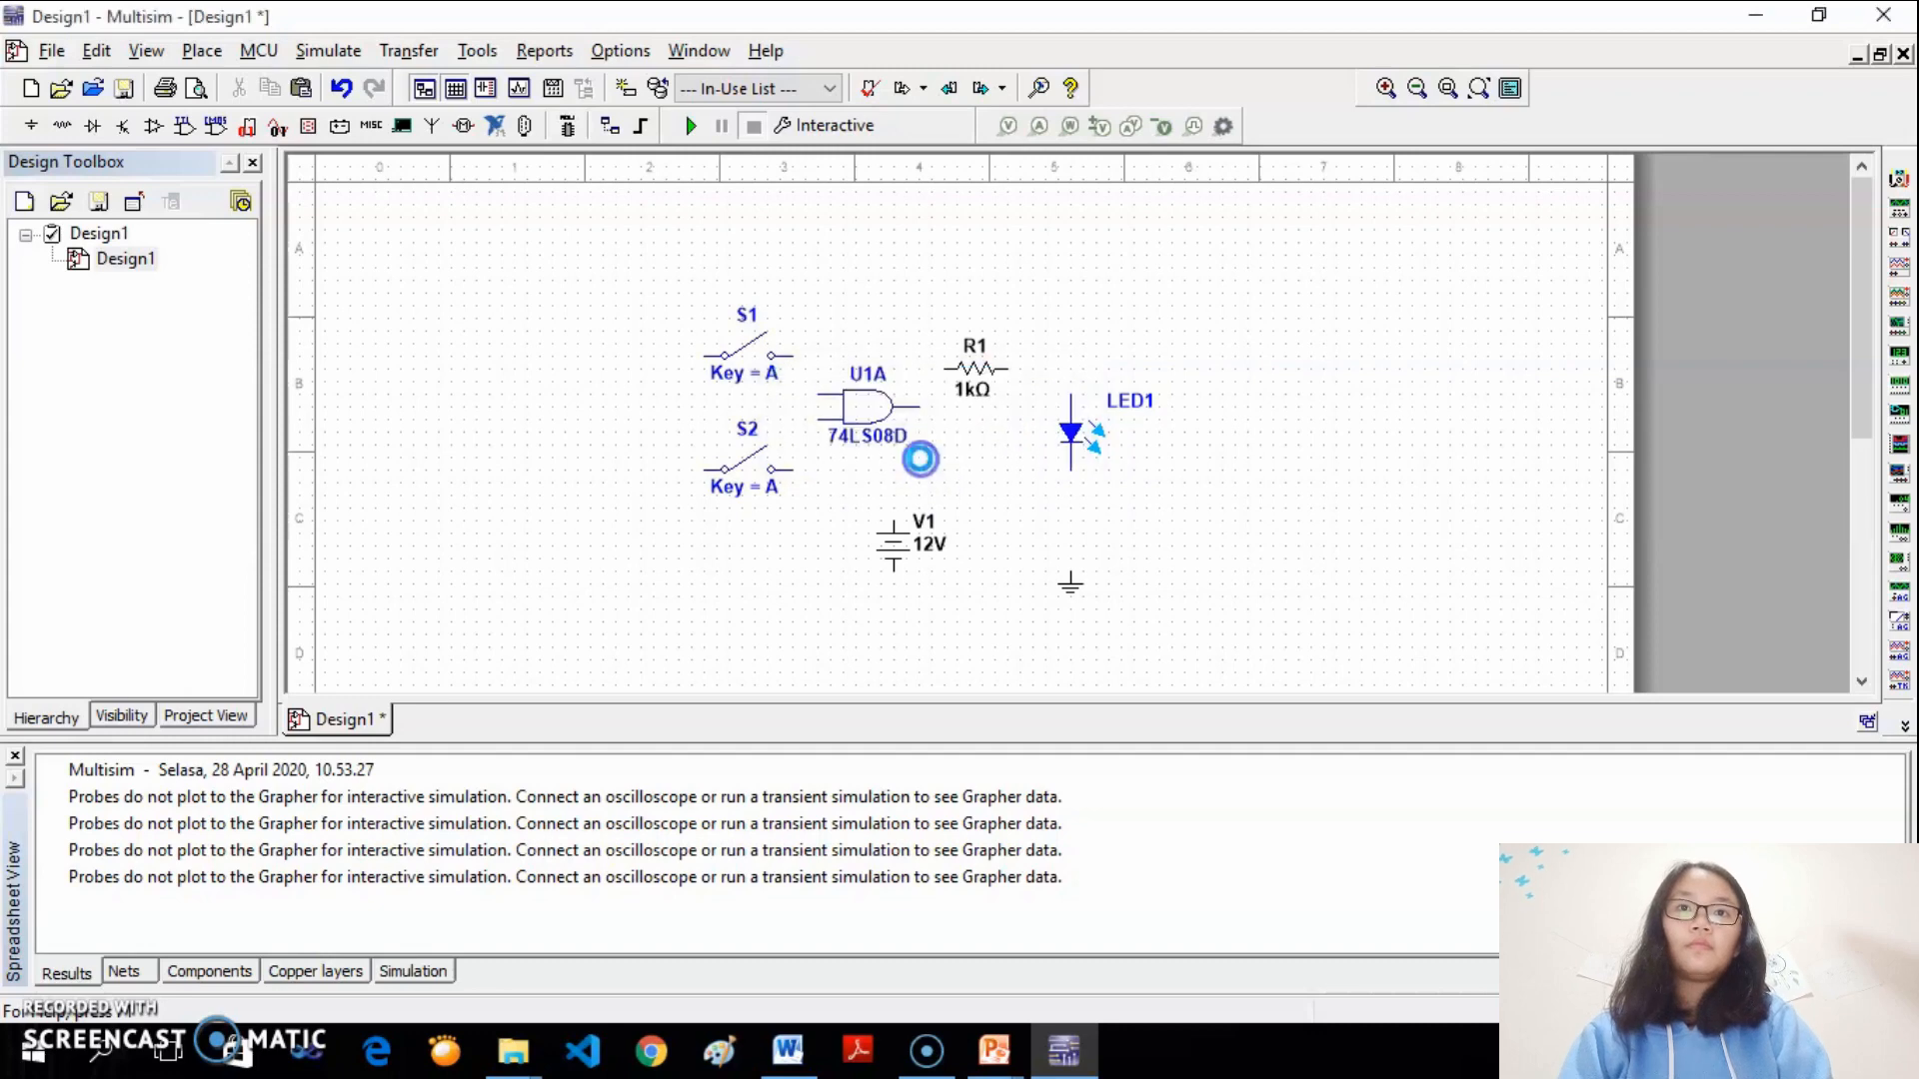
left_click(923, 455)
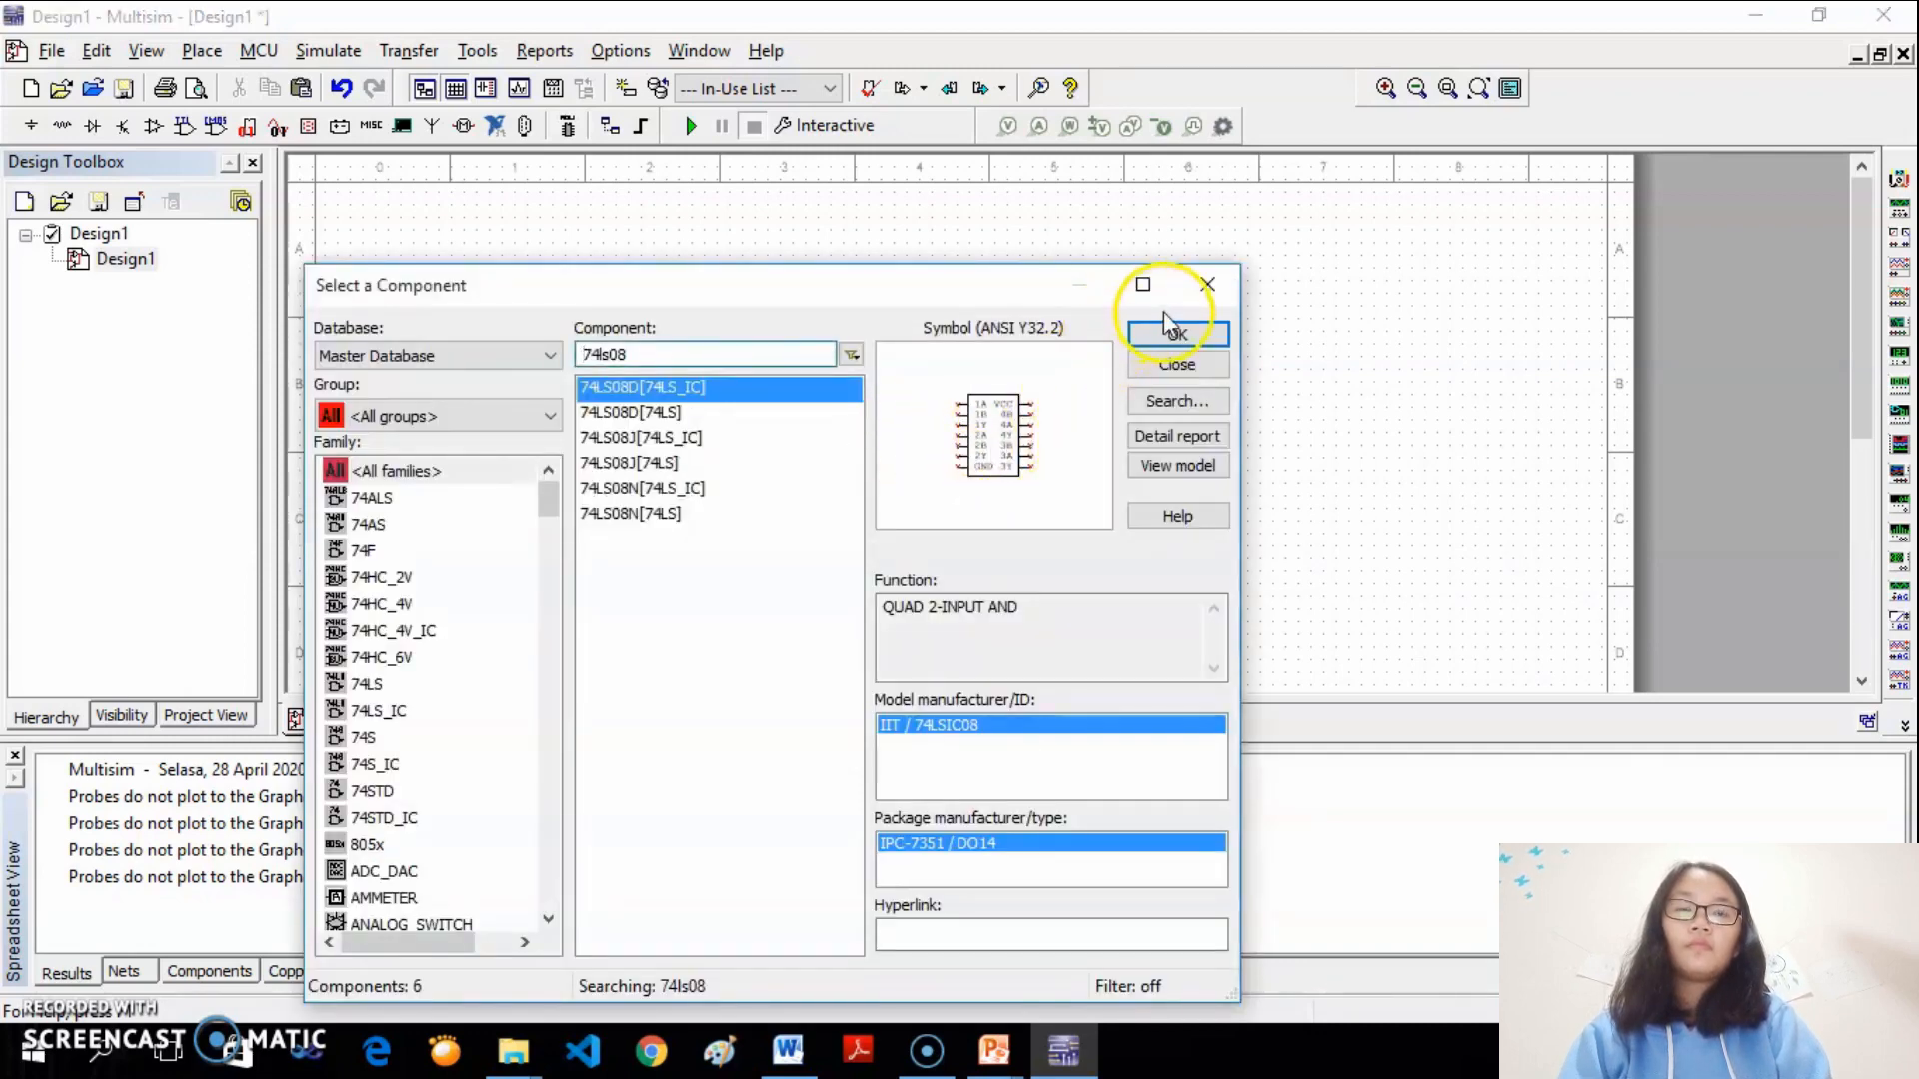
left_click(1202, 287)
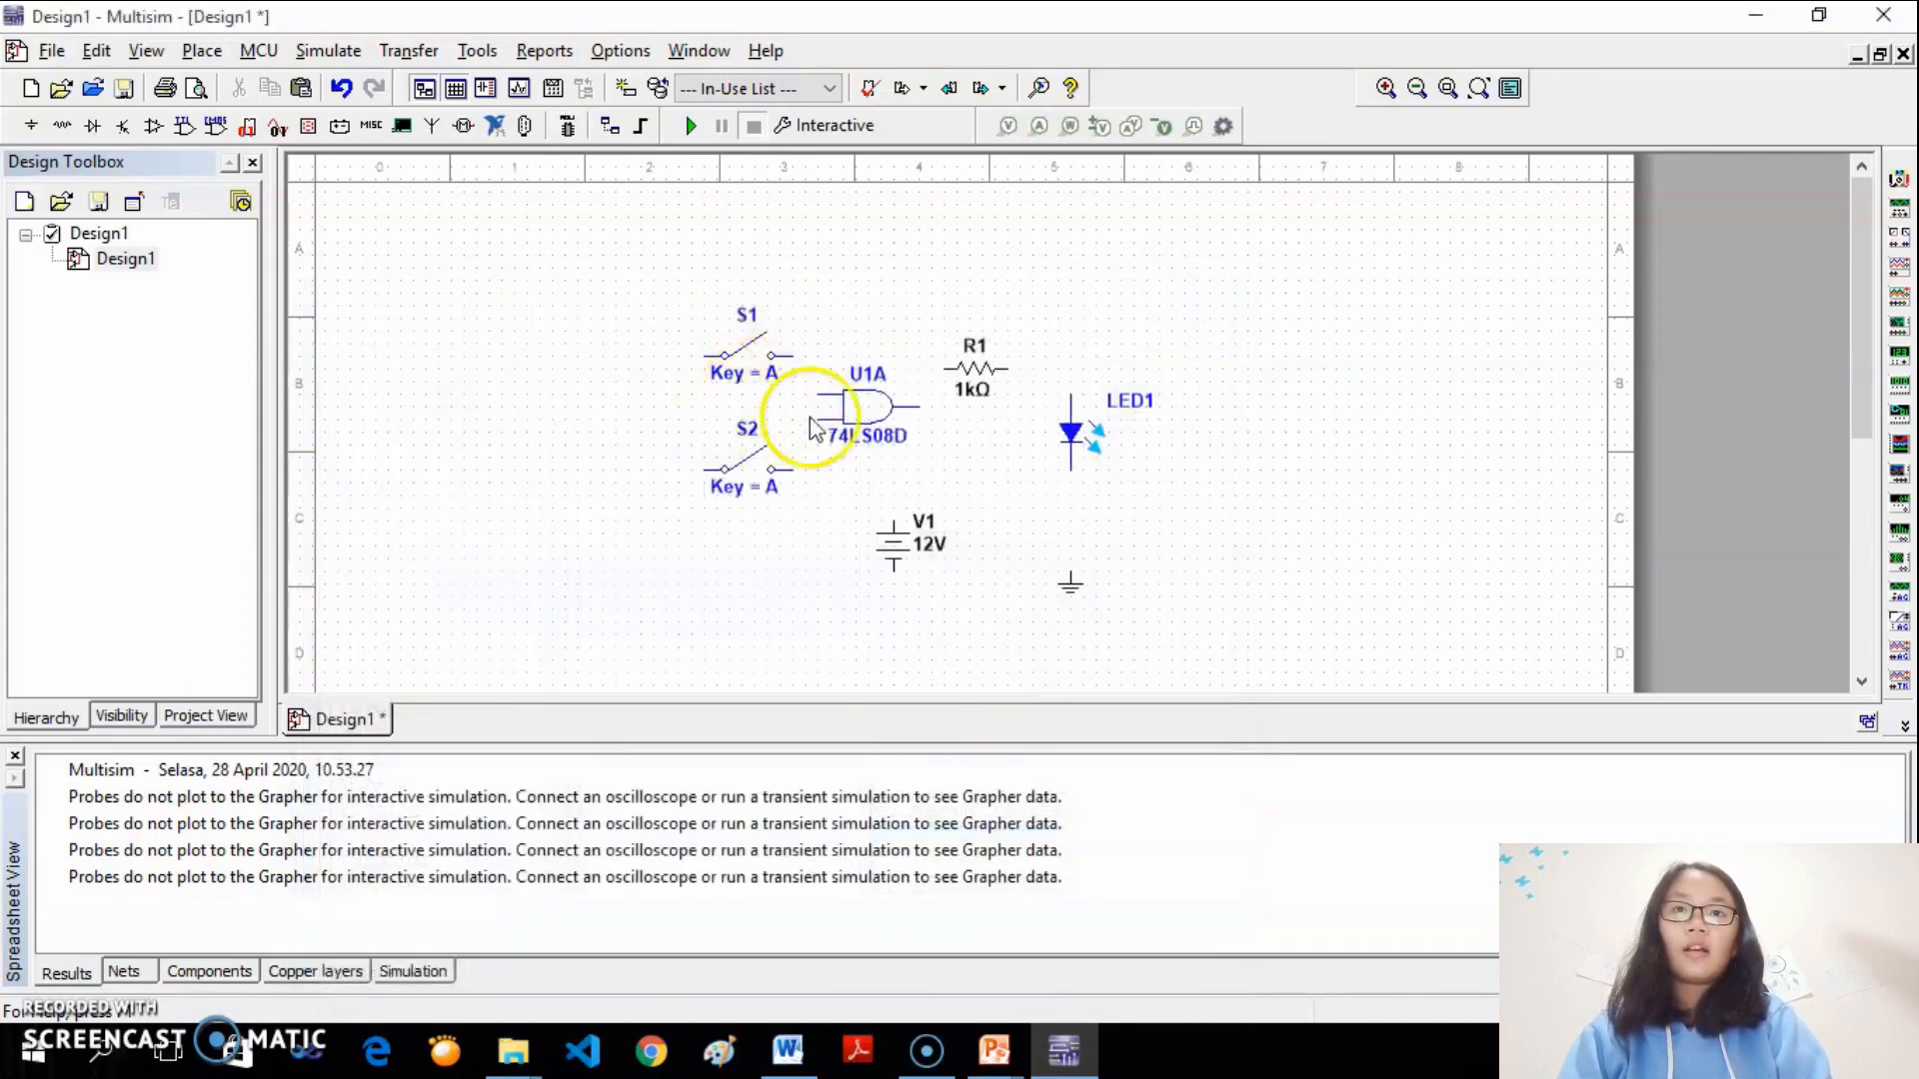
Rotate the DC source 90° clockwise and flip it vertically and horizontally
right_click(898, 555)
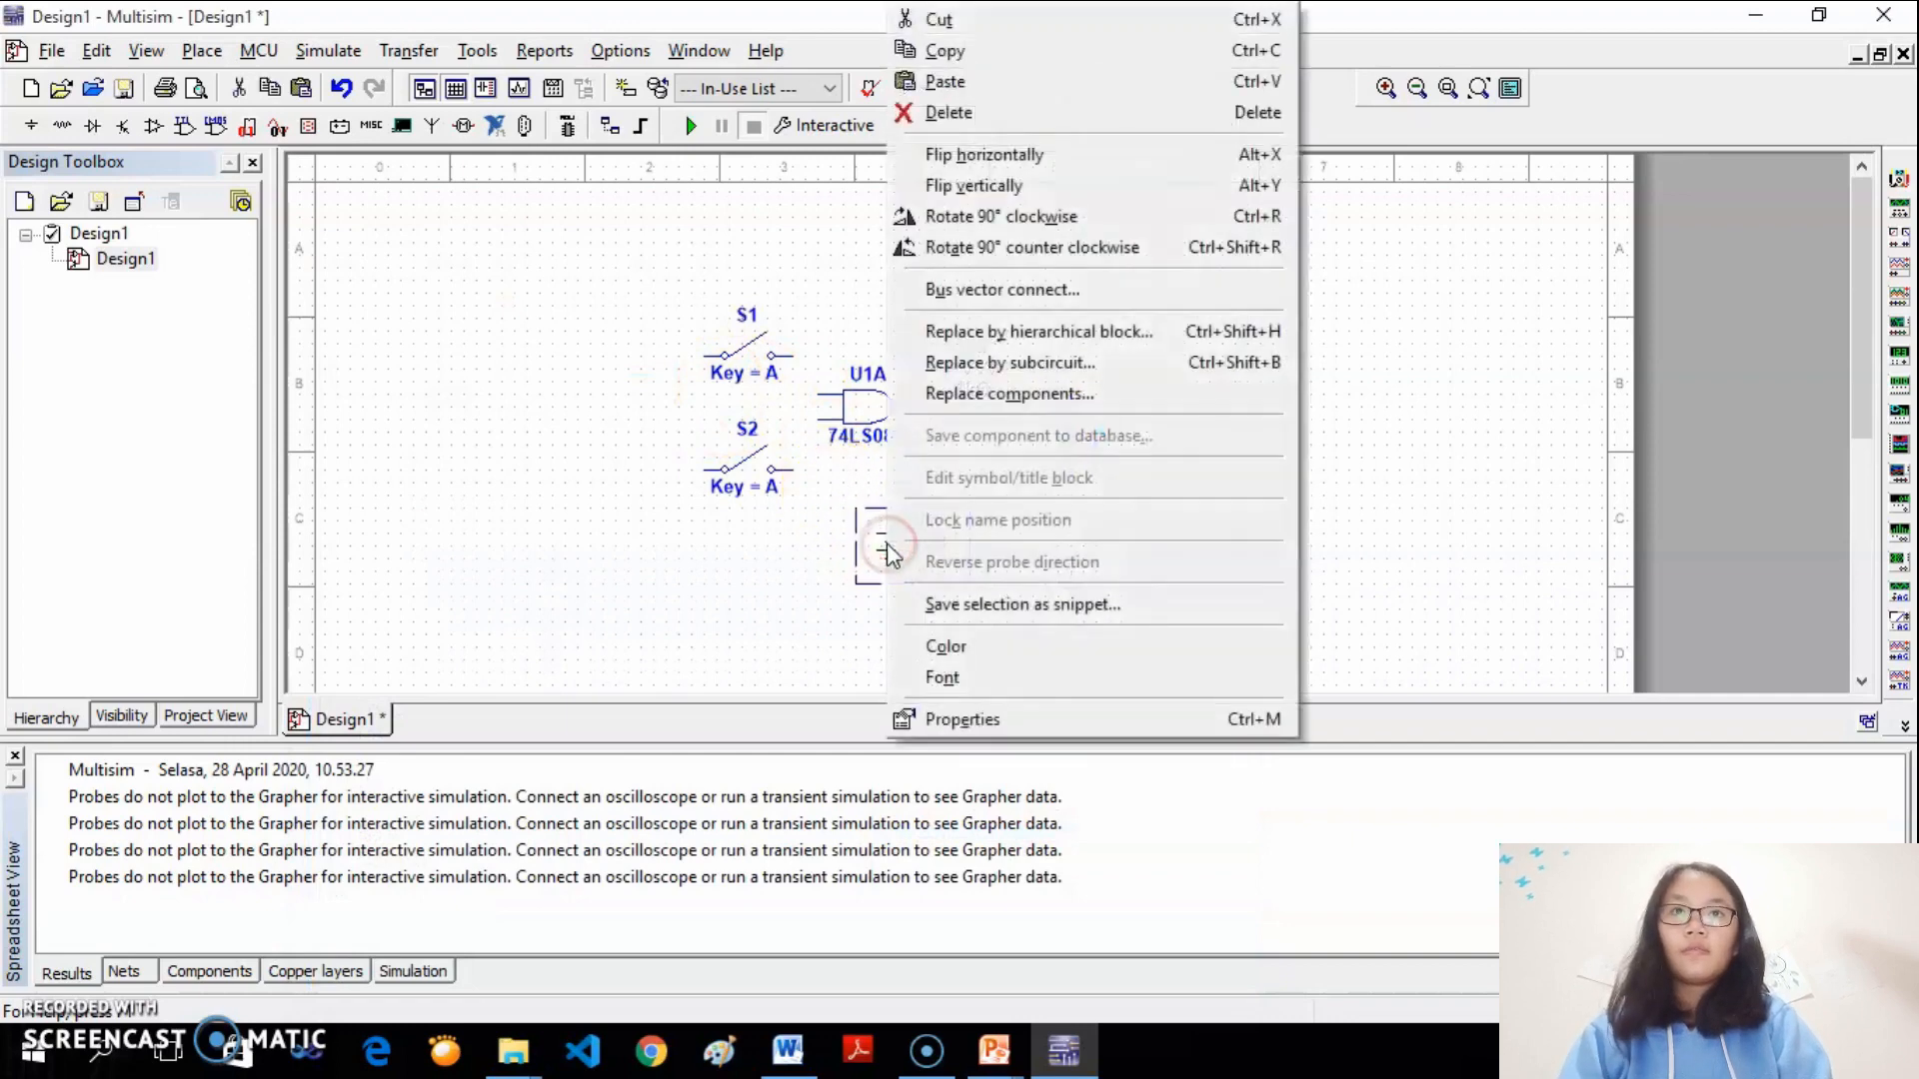
left_click(1021, 214)
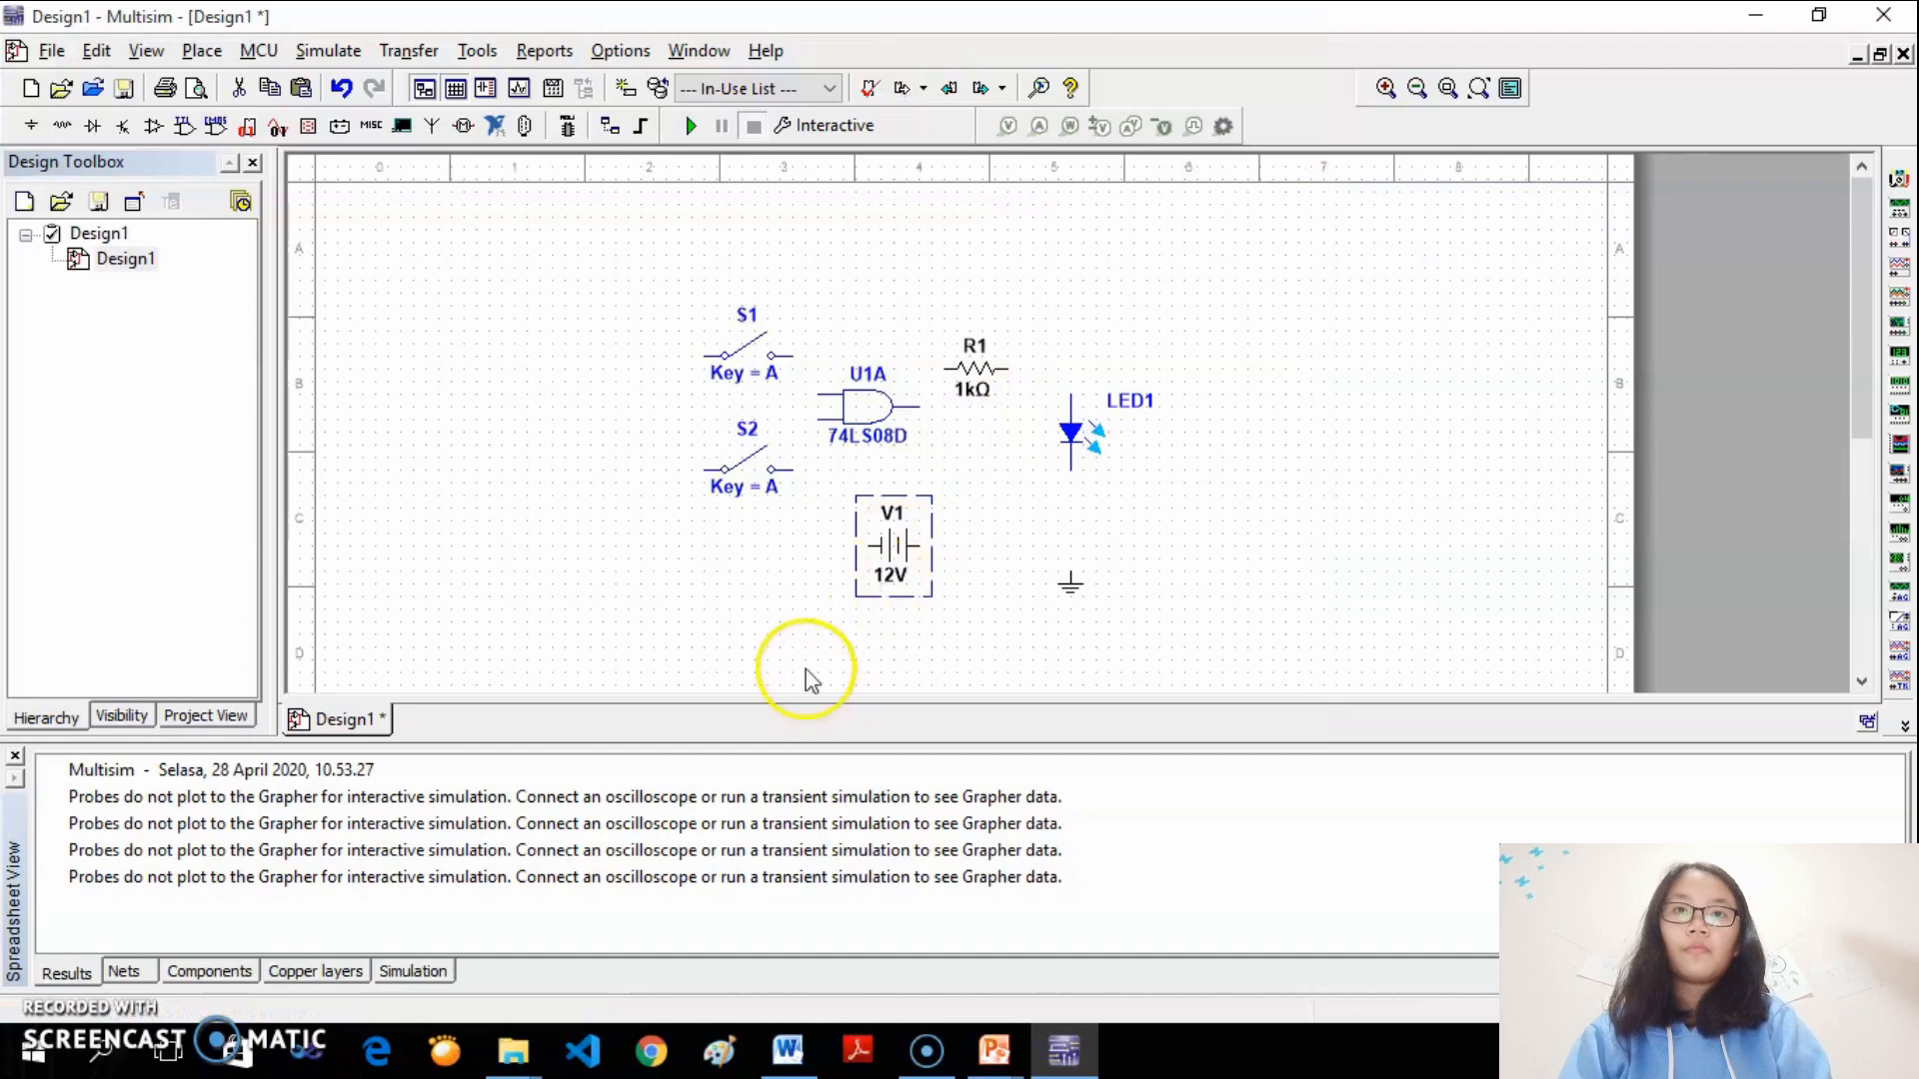
right_click(899, 570)
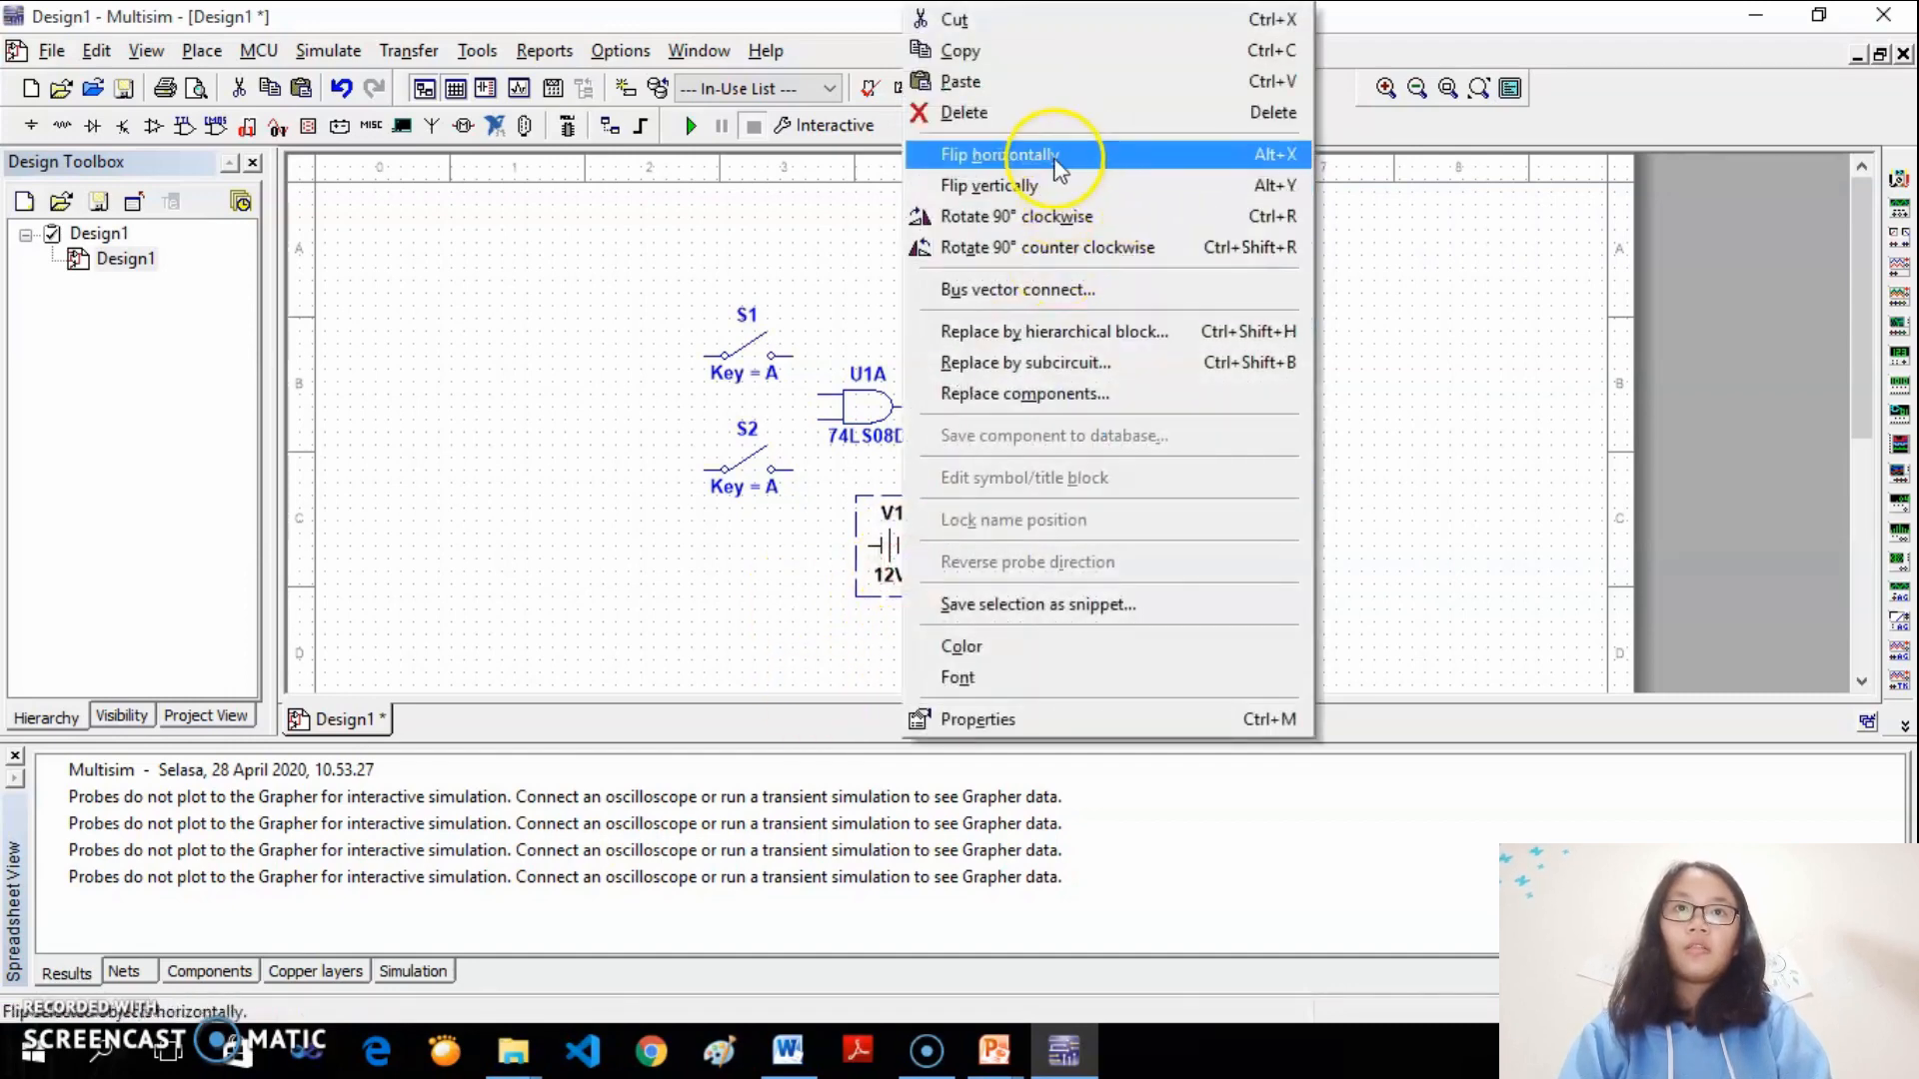
left_click(1060, 189)
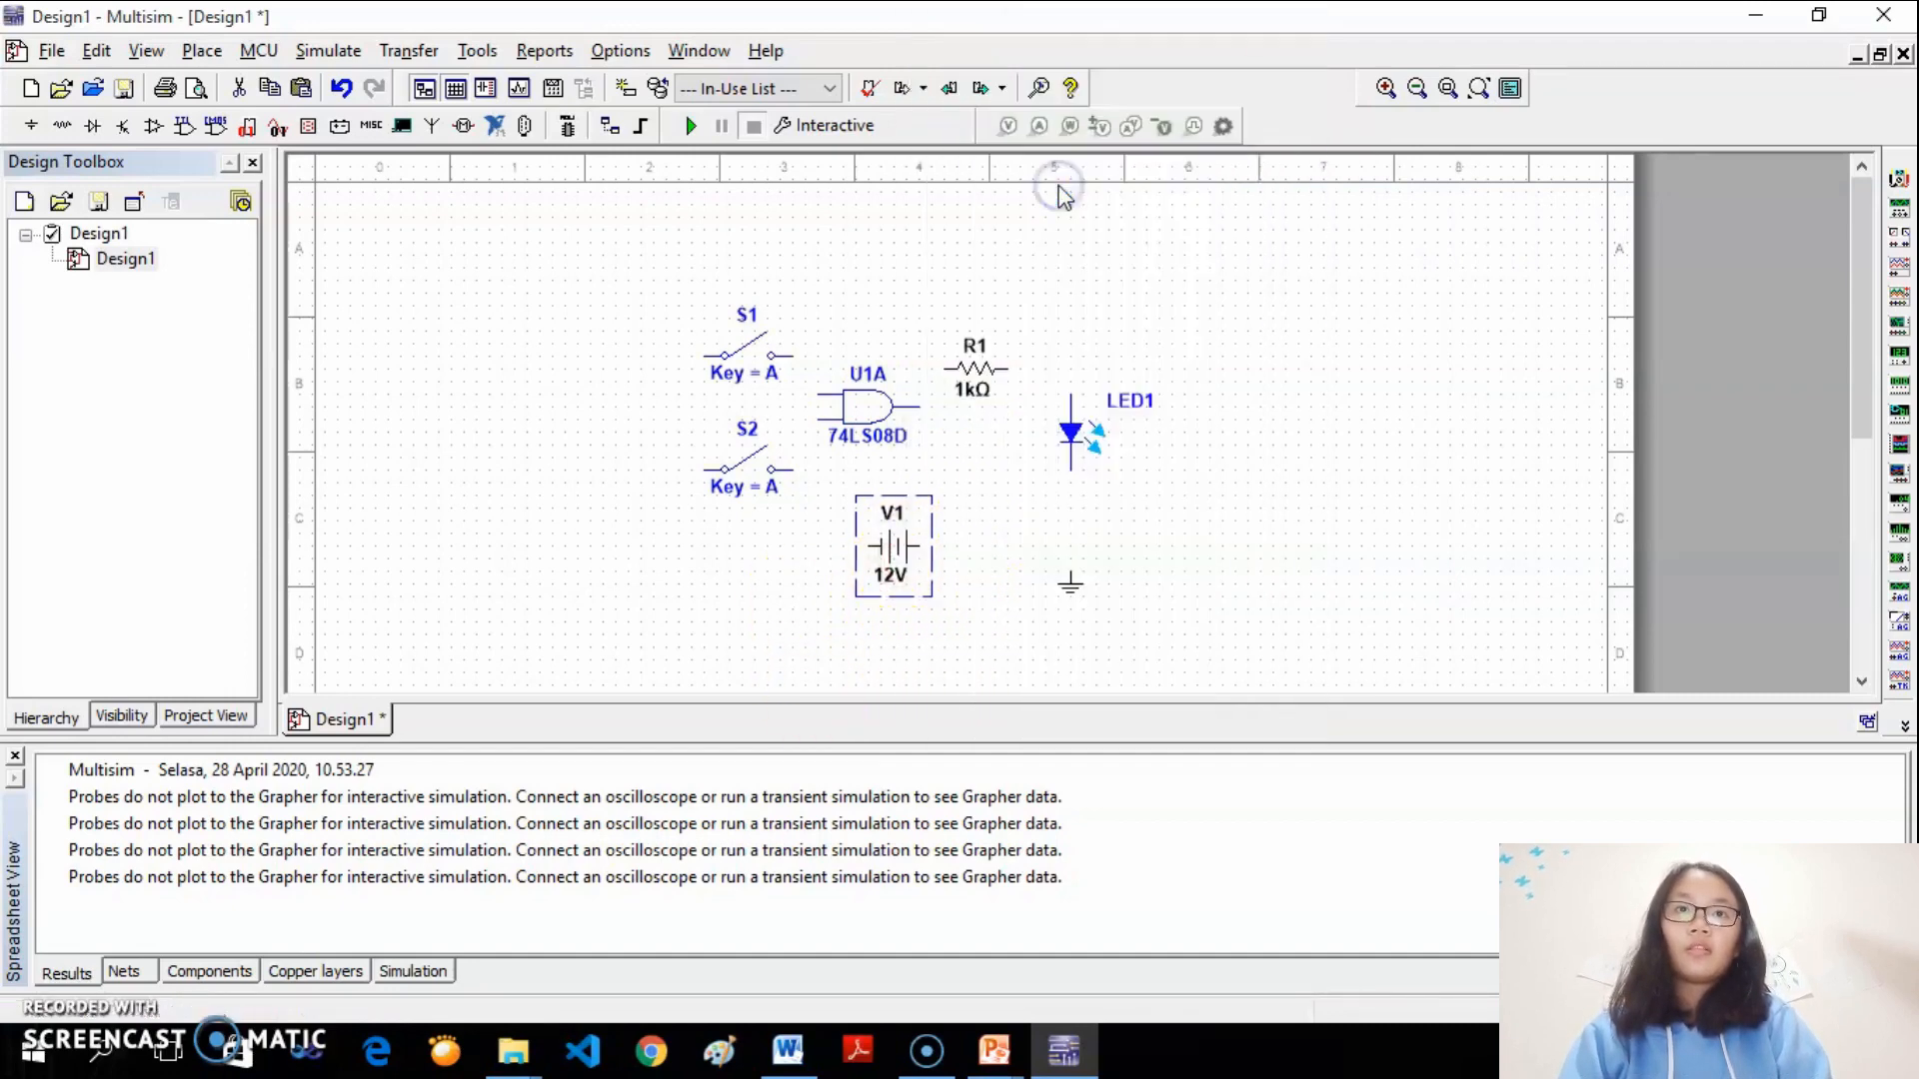
right_click(899, 550)
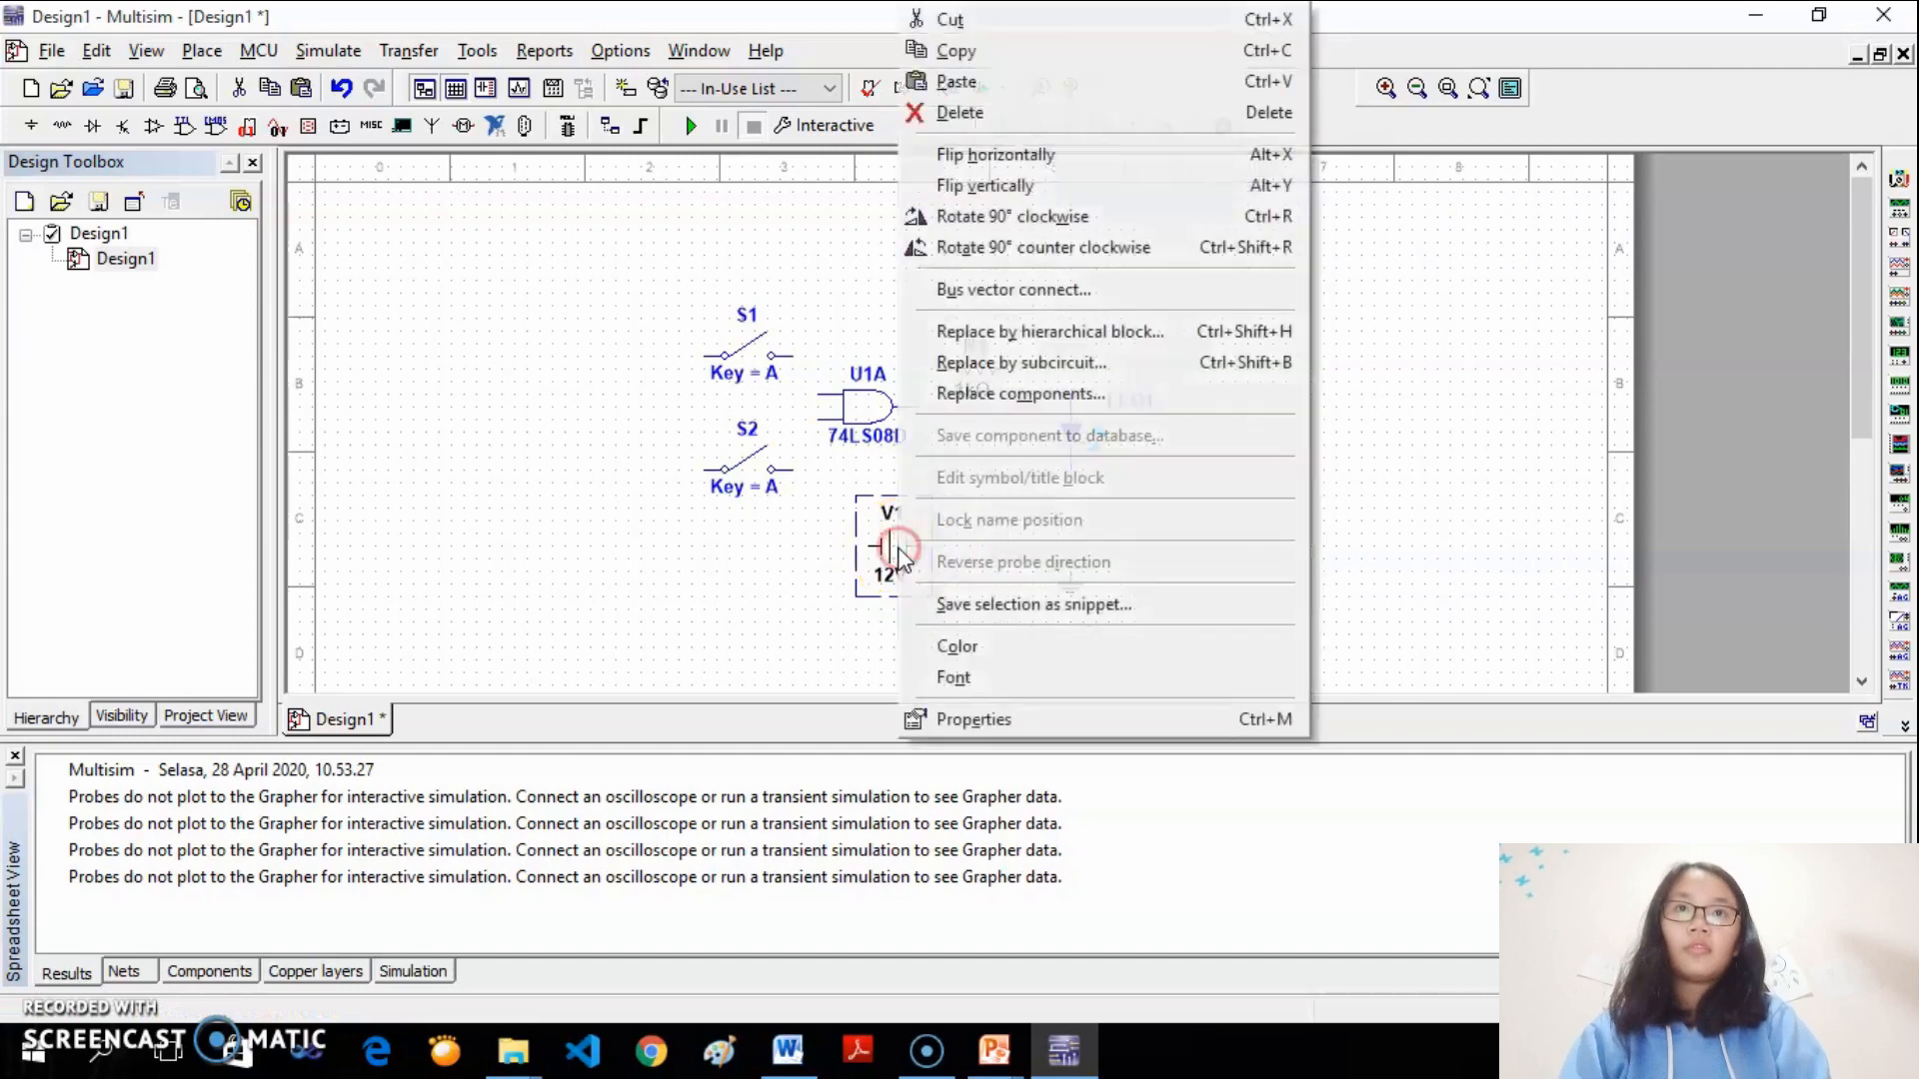
left_click(996, 152)
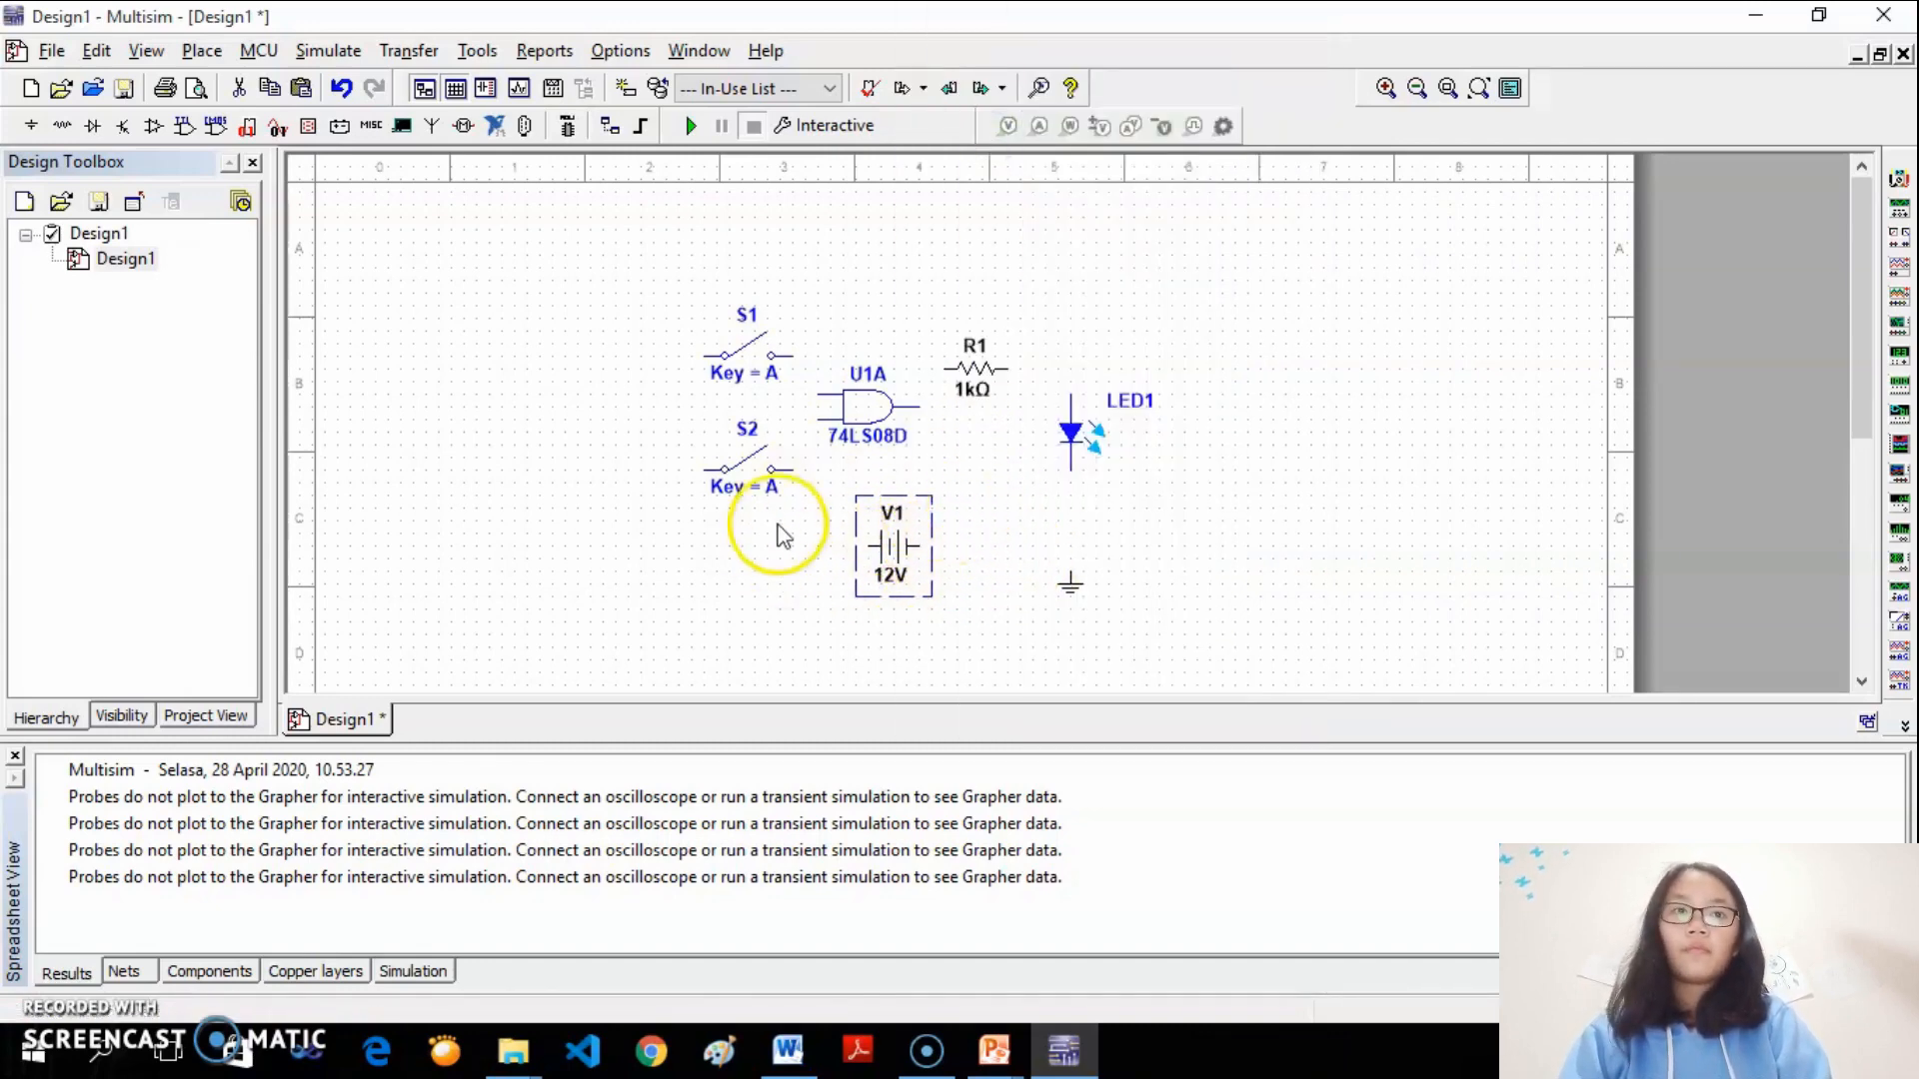
left_click(729, 561)
Wire the left terminals of switches S1 and S2 together to the left terminal of the DC source
left_click(700, 356)
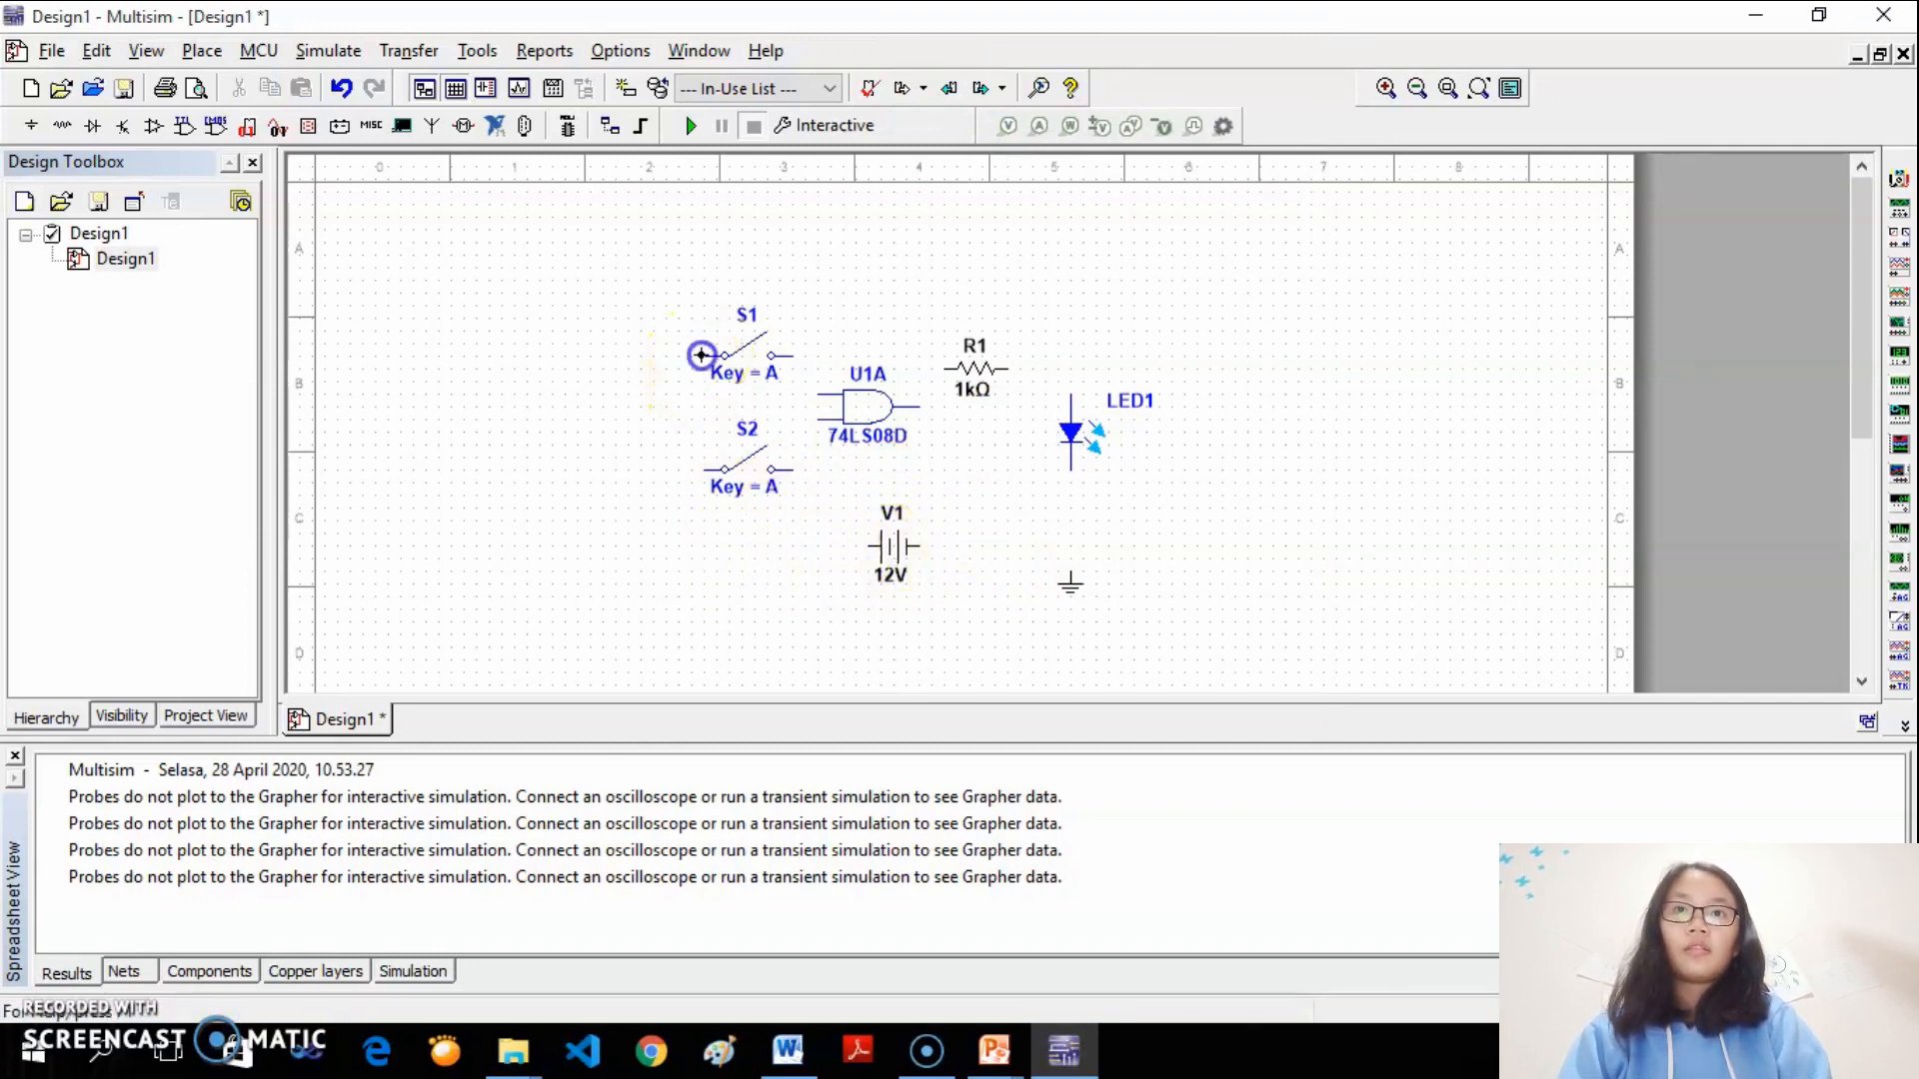
left_click(619, 551)
right_click(583, 575)
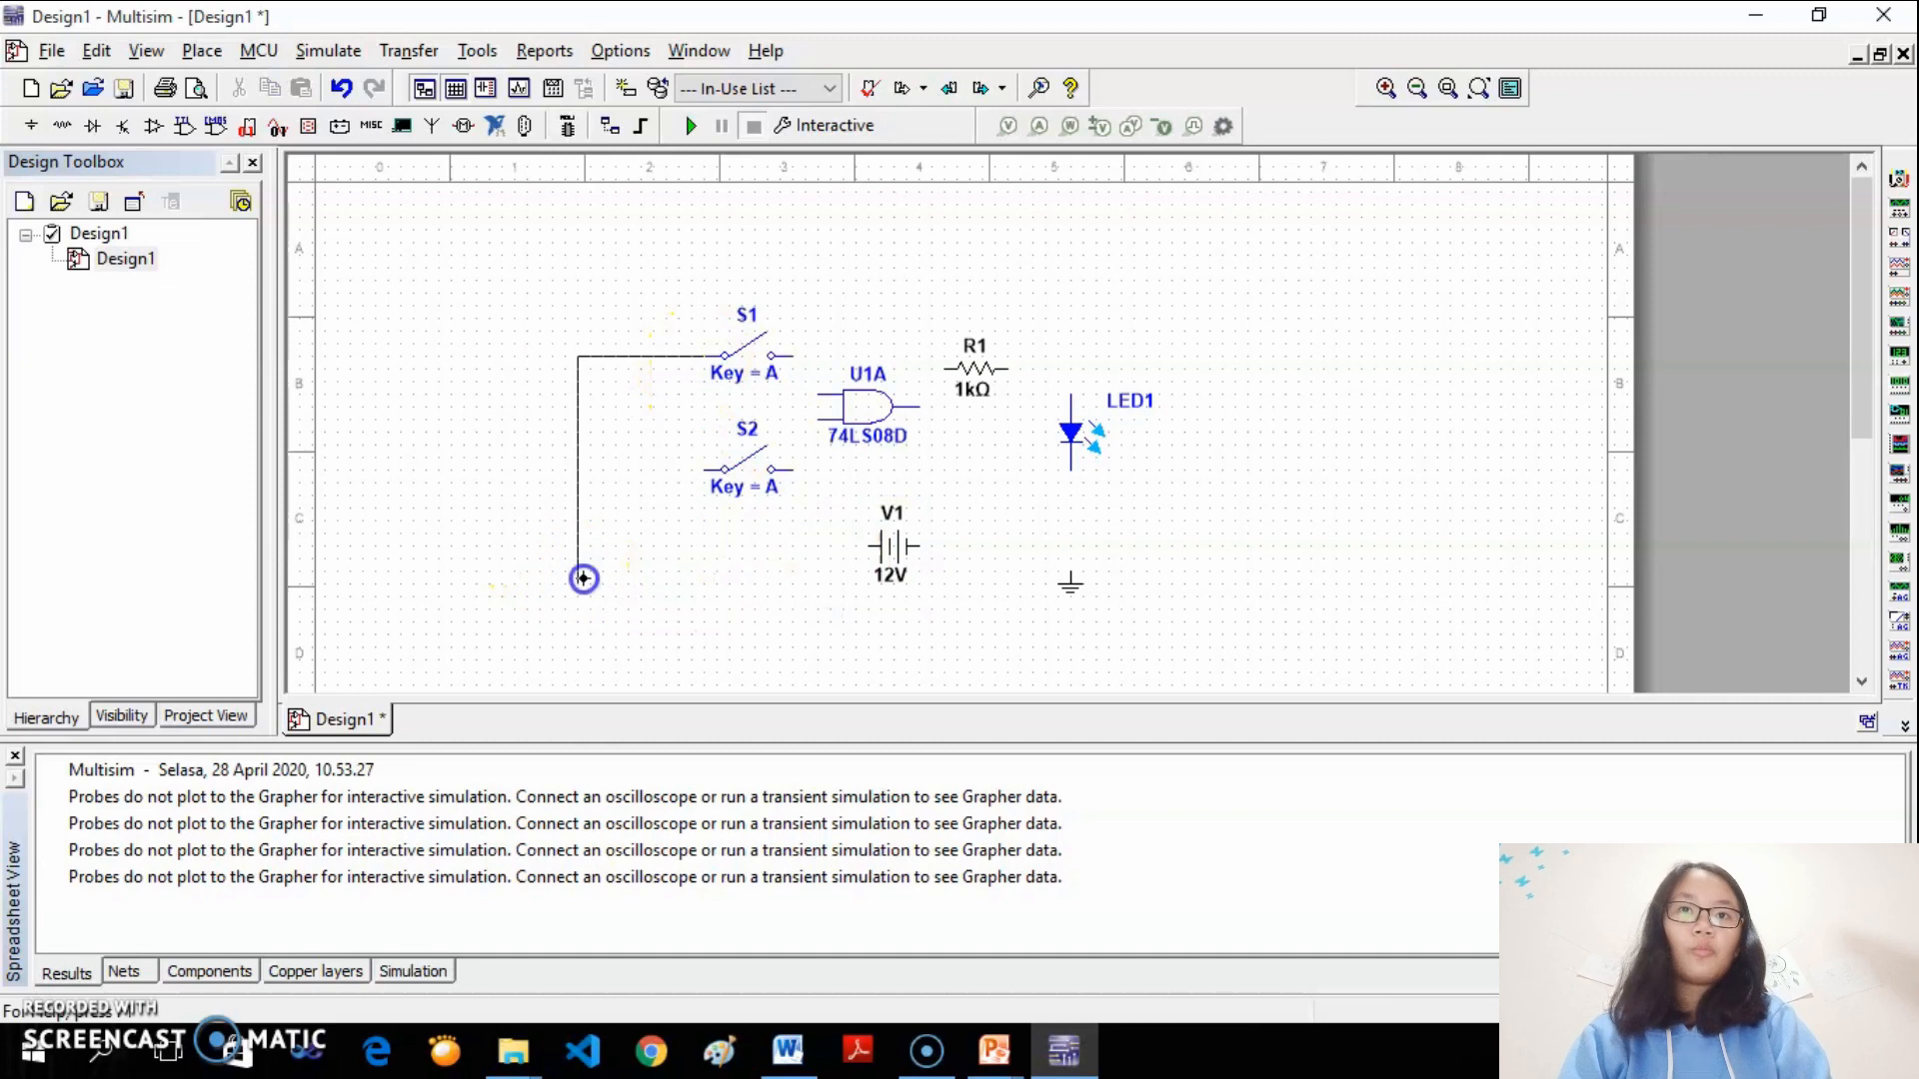
left_click(857, 549)
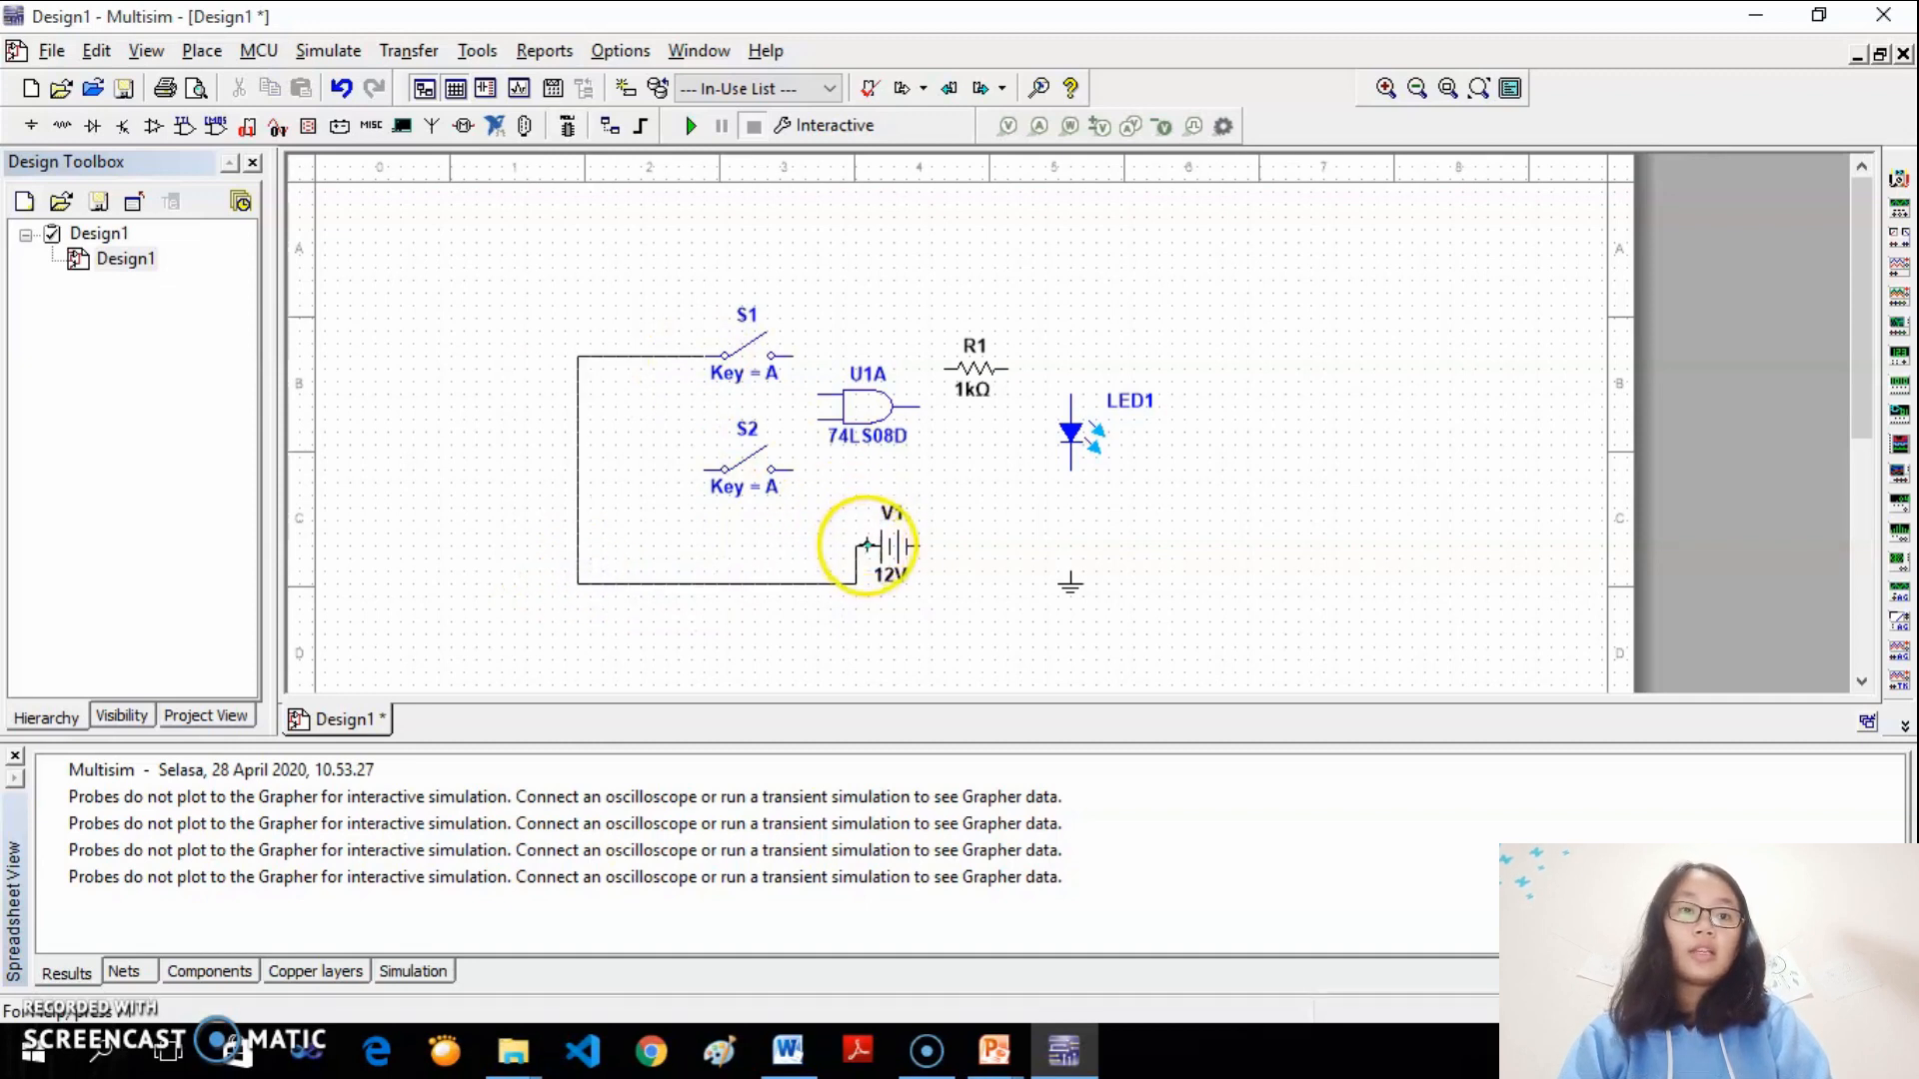
left_click(698, 471)
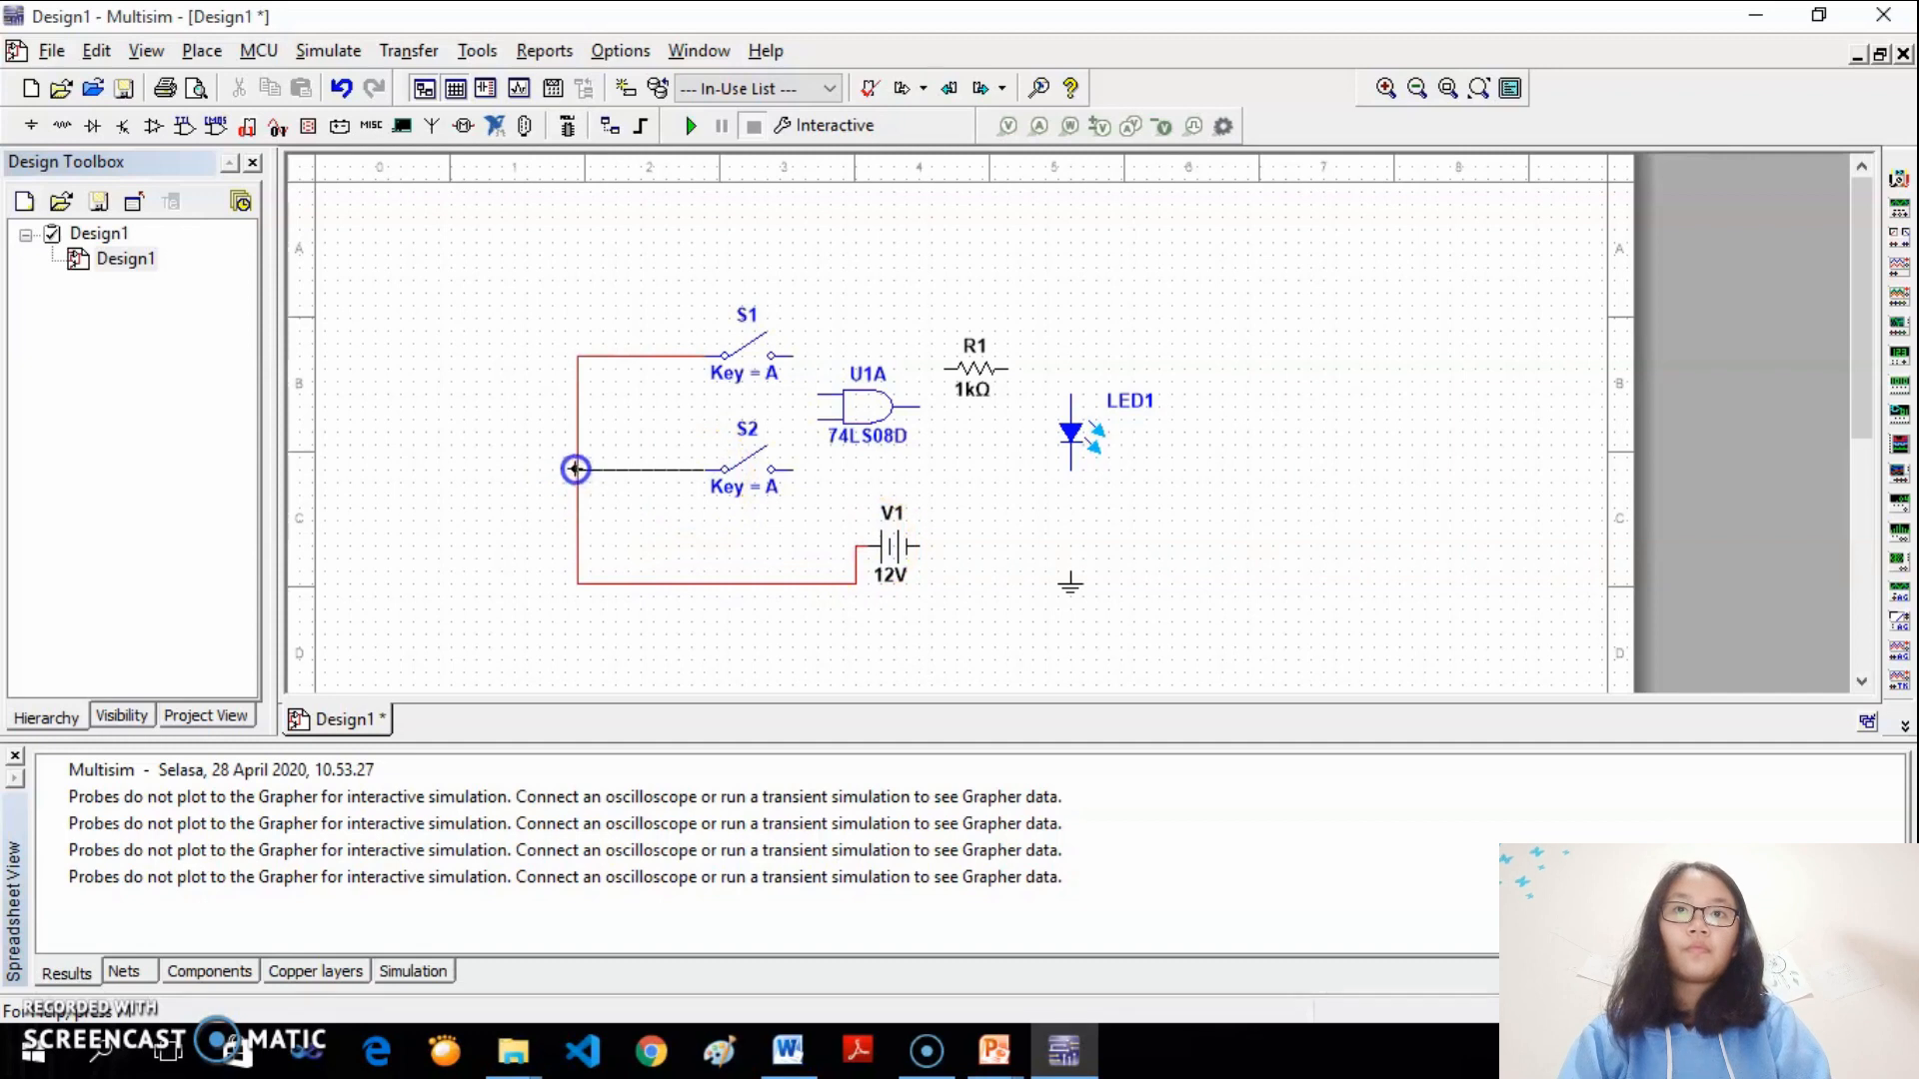
Wire the LED's lower terminal to ground and connect the DC source's right terminal to that wire
left_click(911, 547)
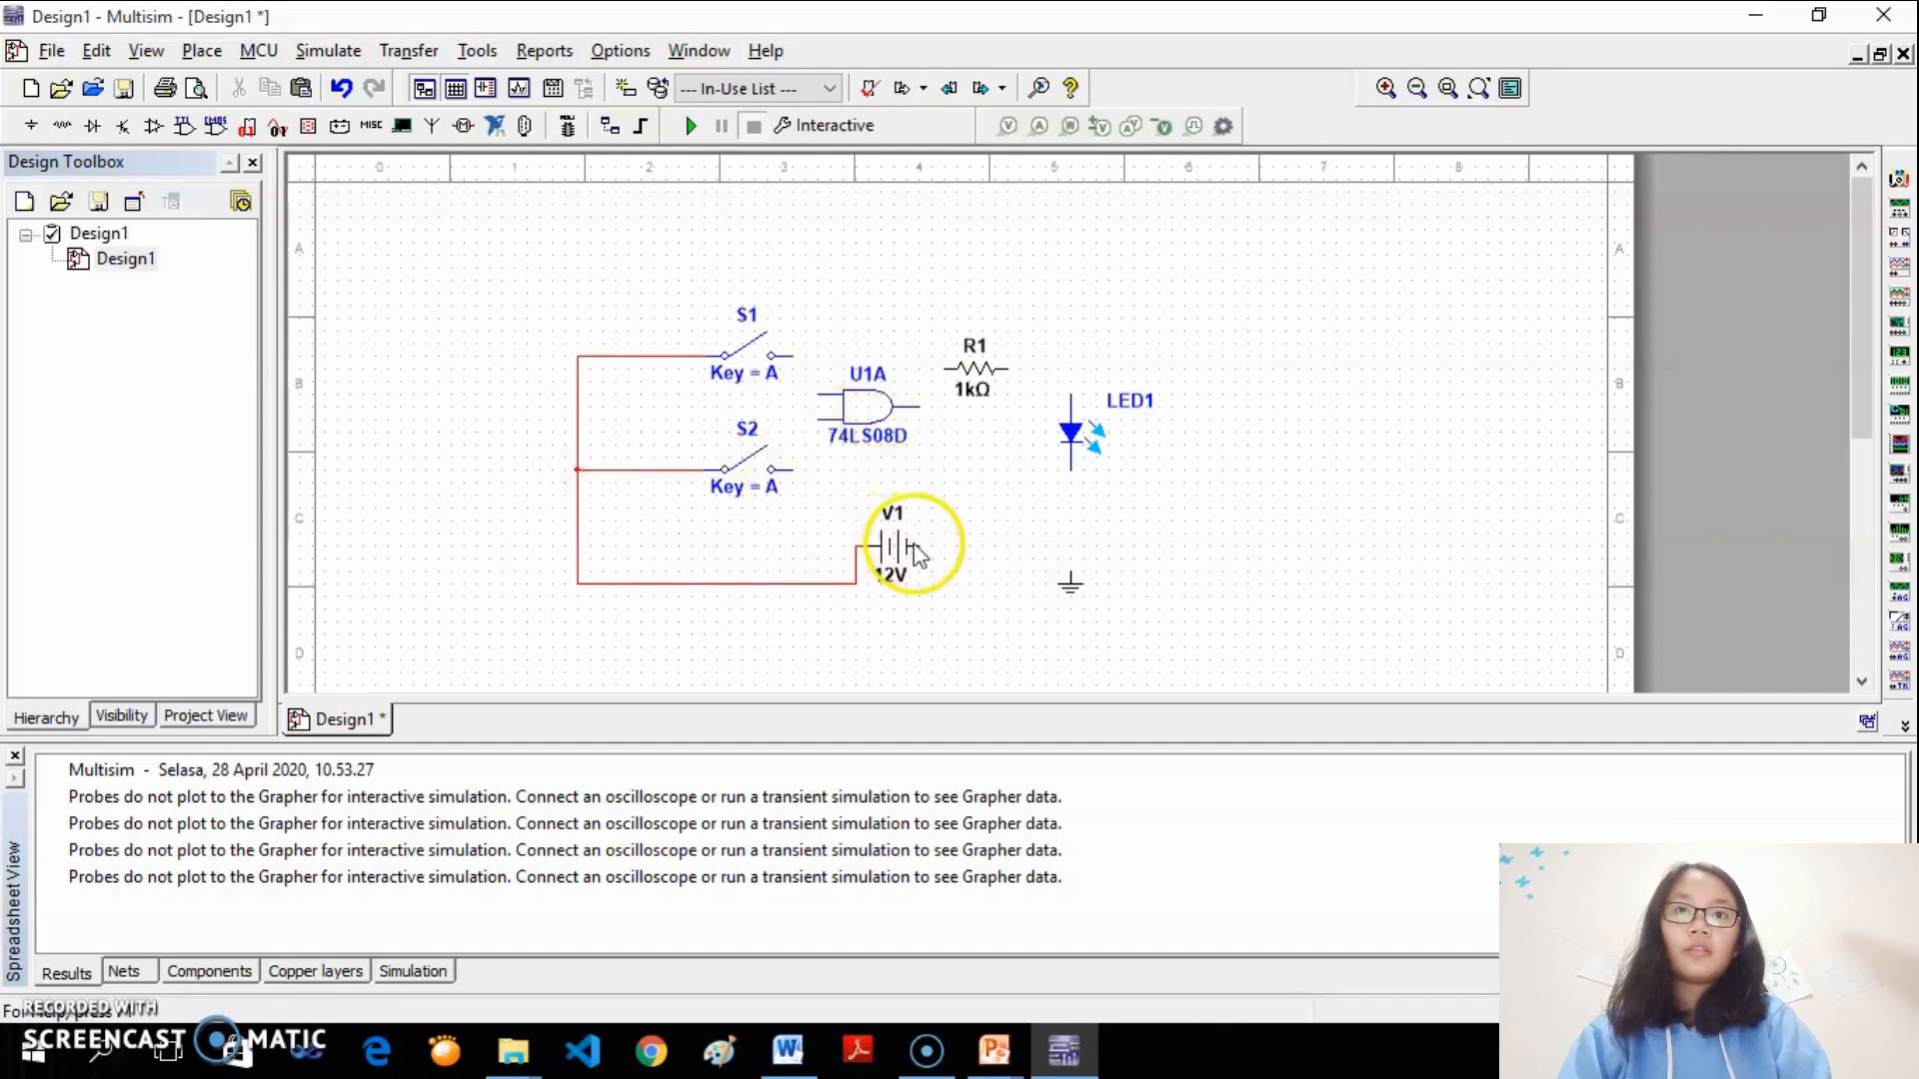
left_click(1071, 471)
left_click(1070, 558)
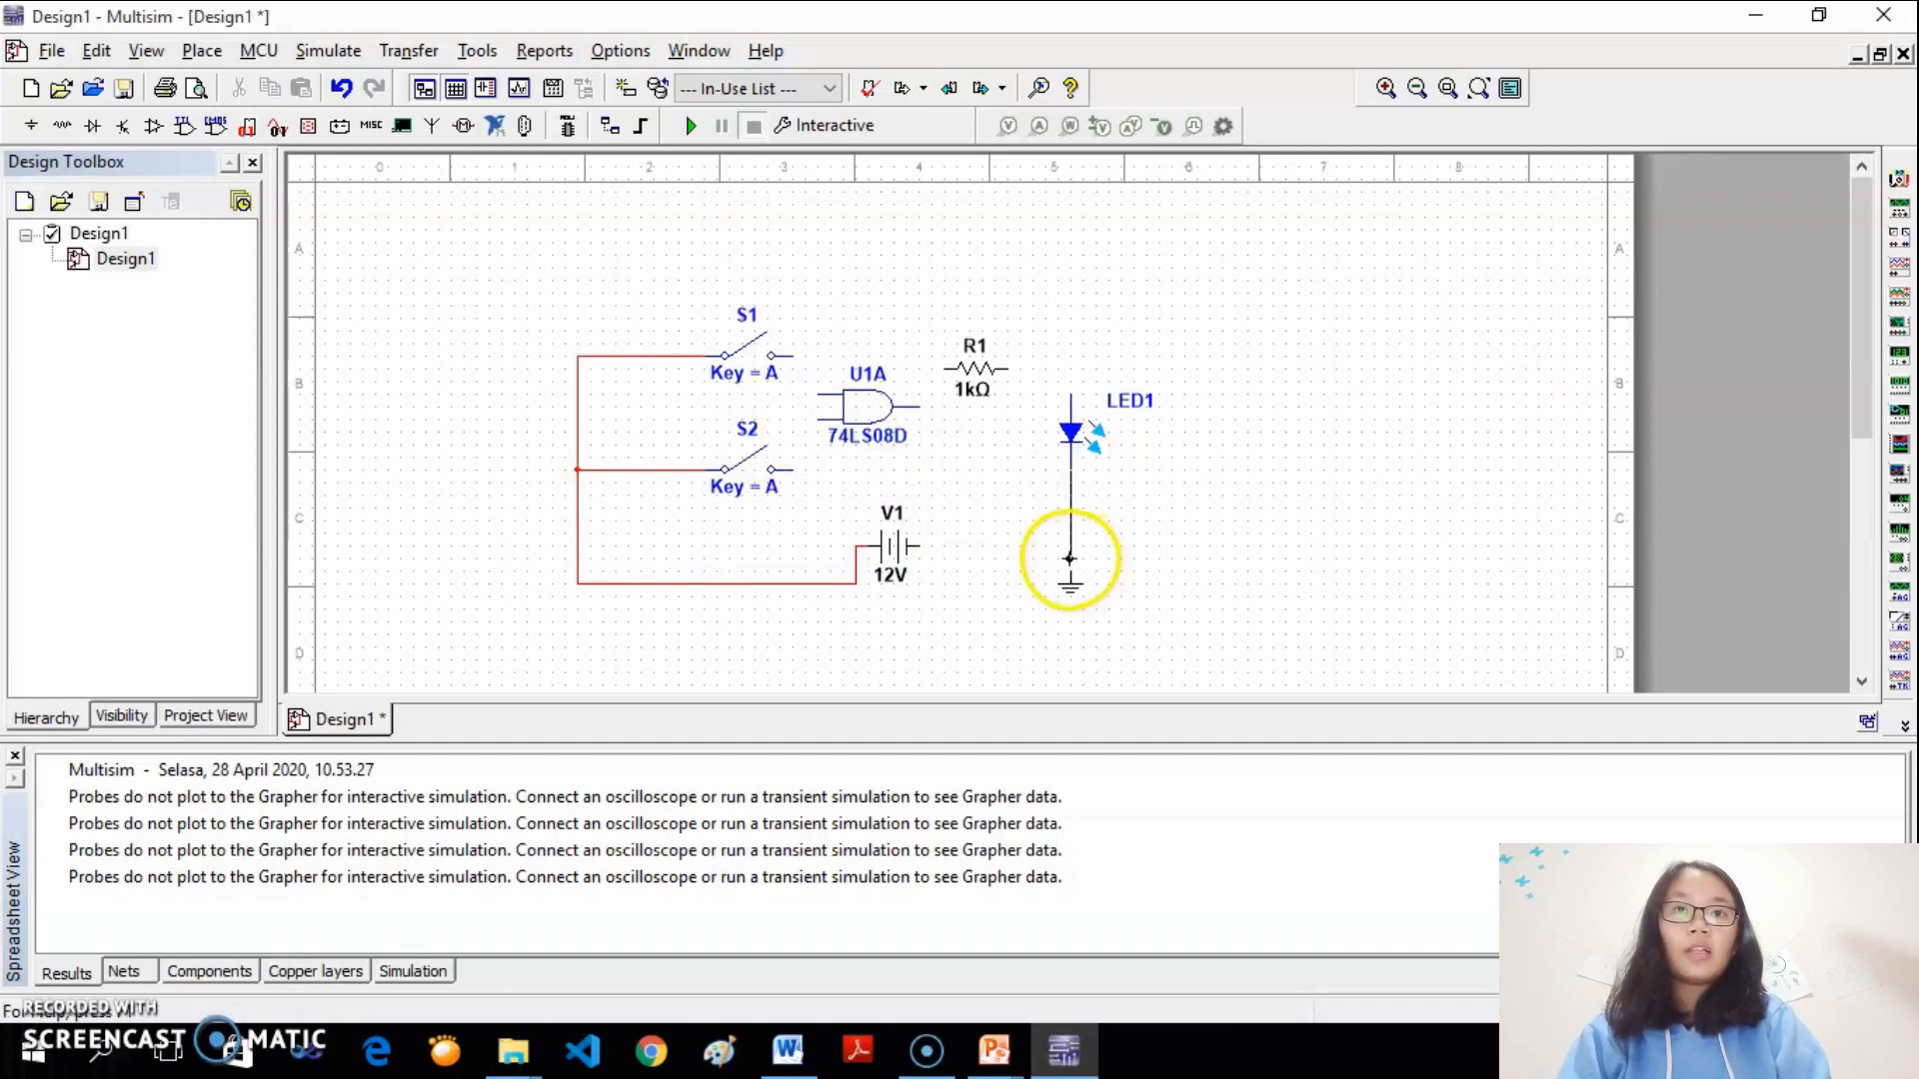
left_click(1072, 575)
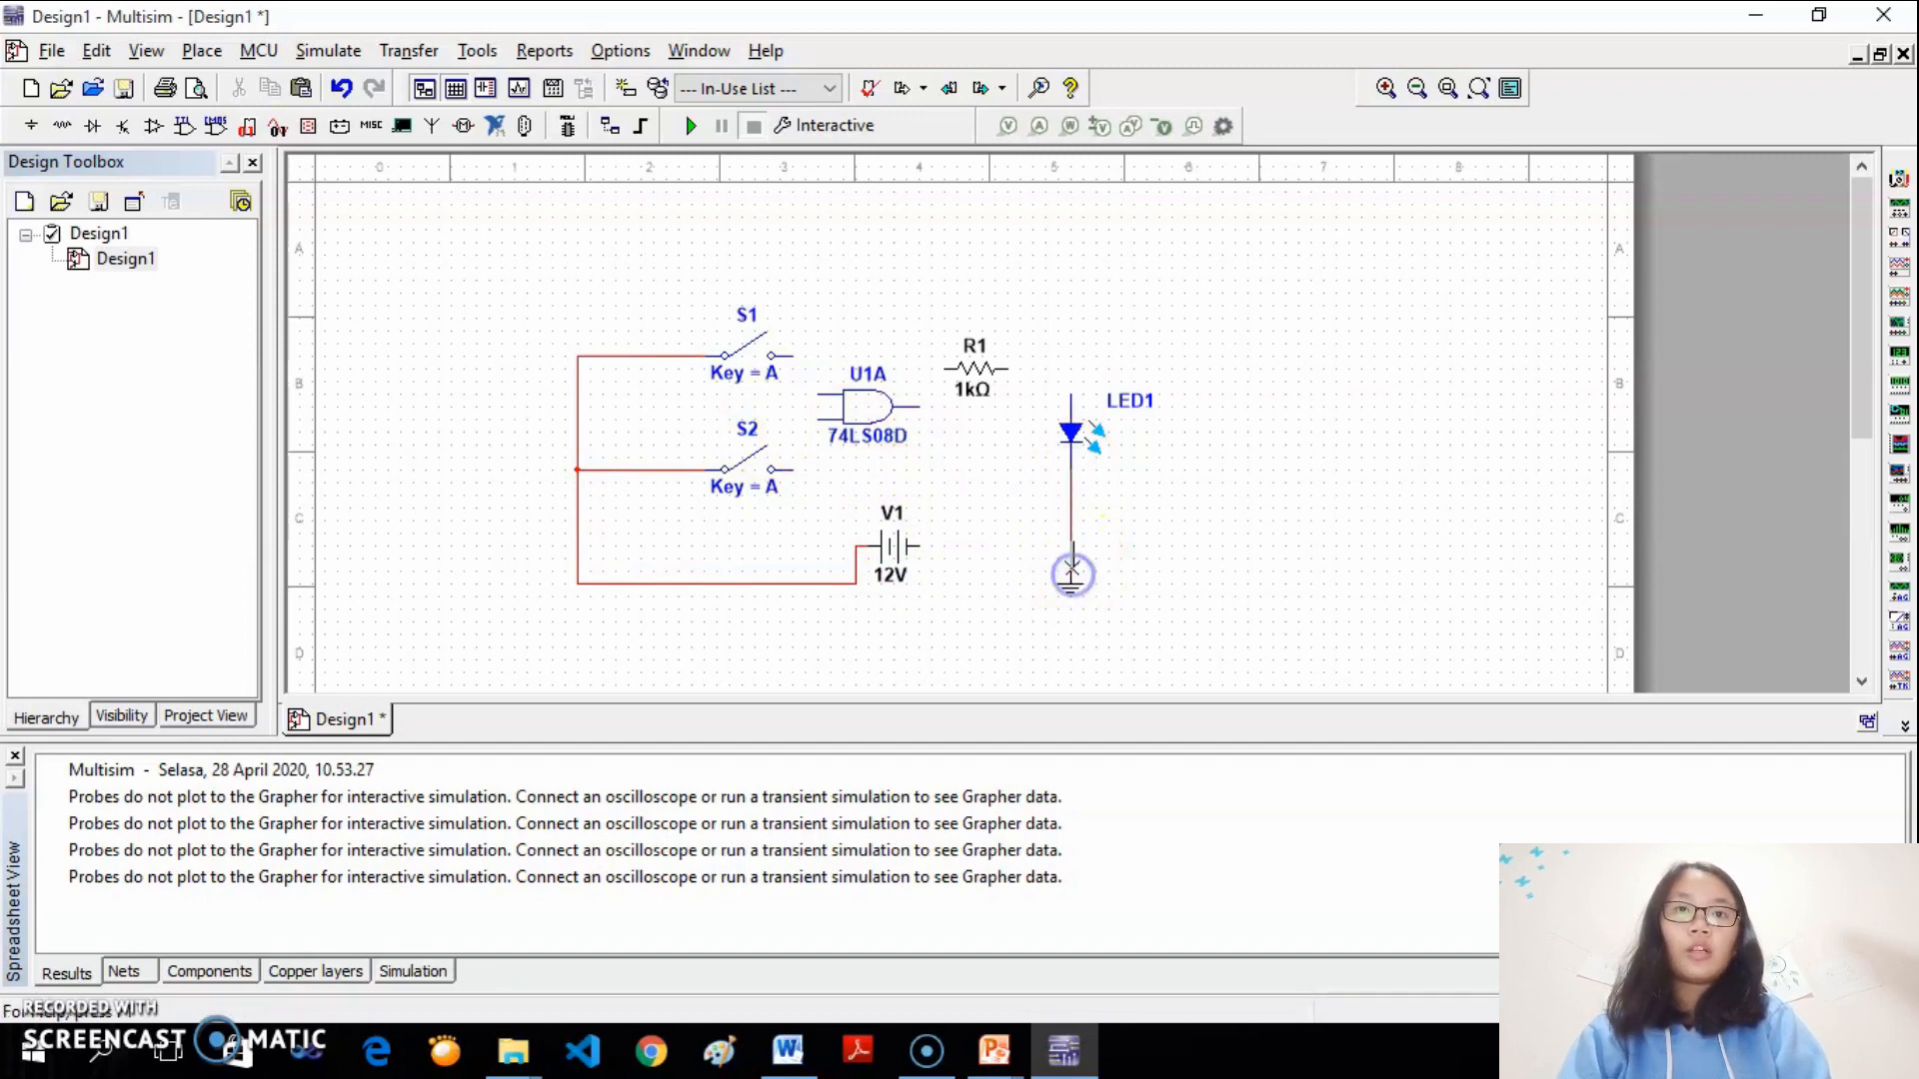
left_click(918, 546)
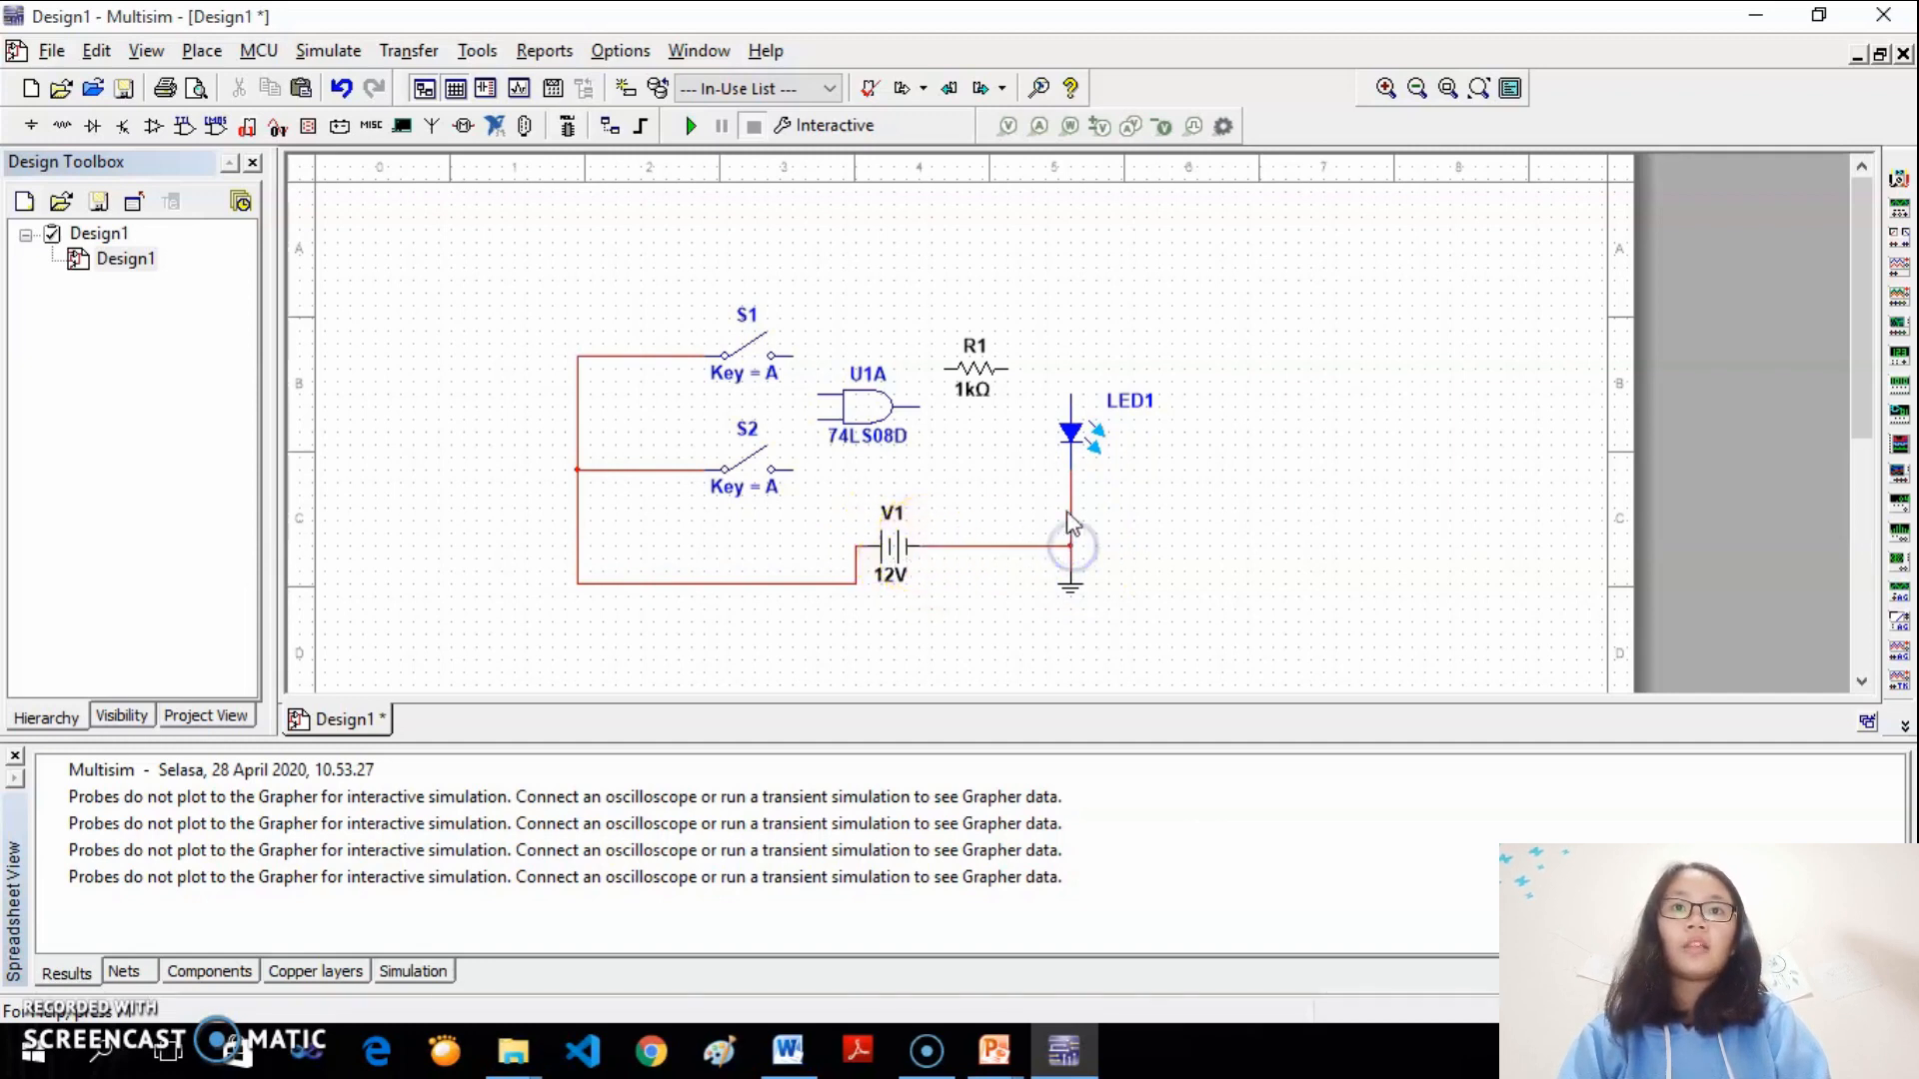
Move the resistor level with the AND gate's output and wire it between the gate output and the LED's upper terminal
left_click(979, 380)
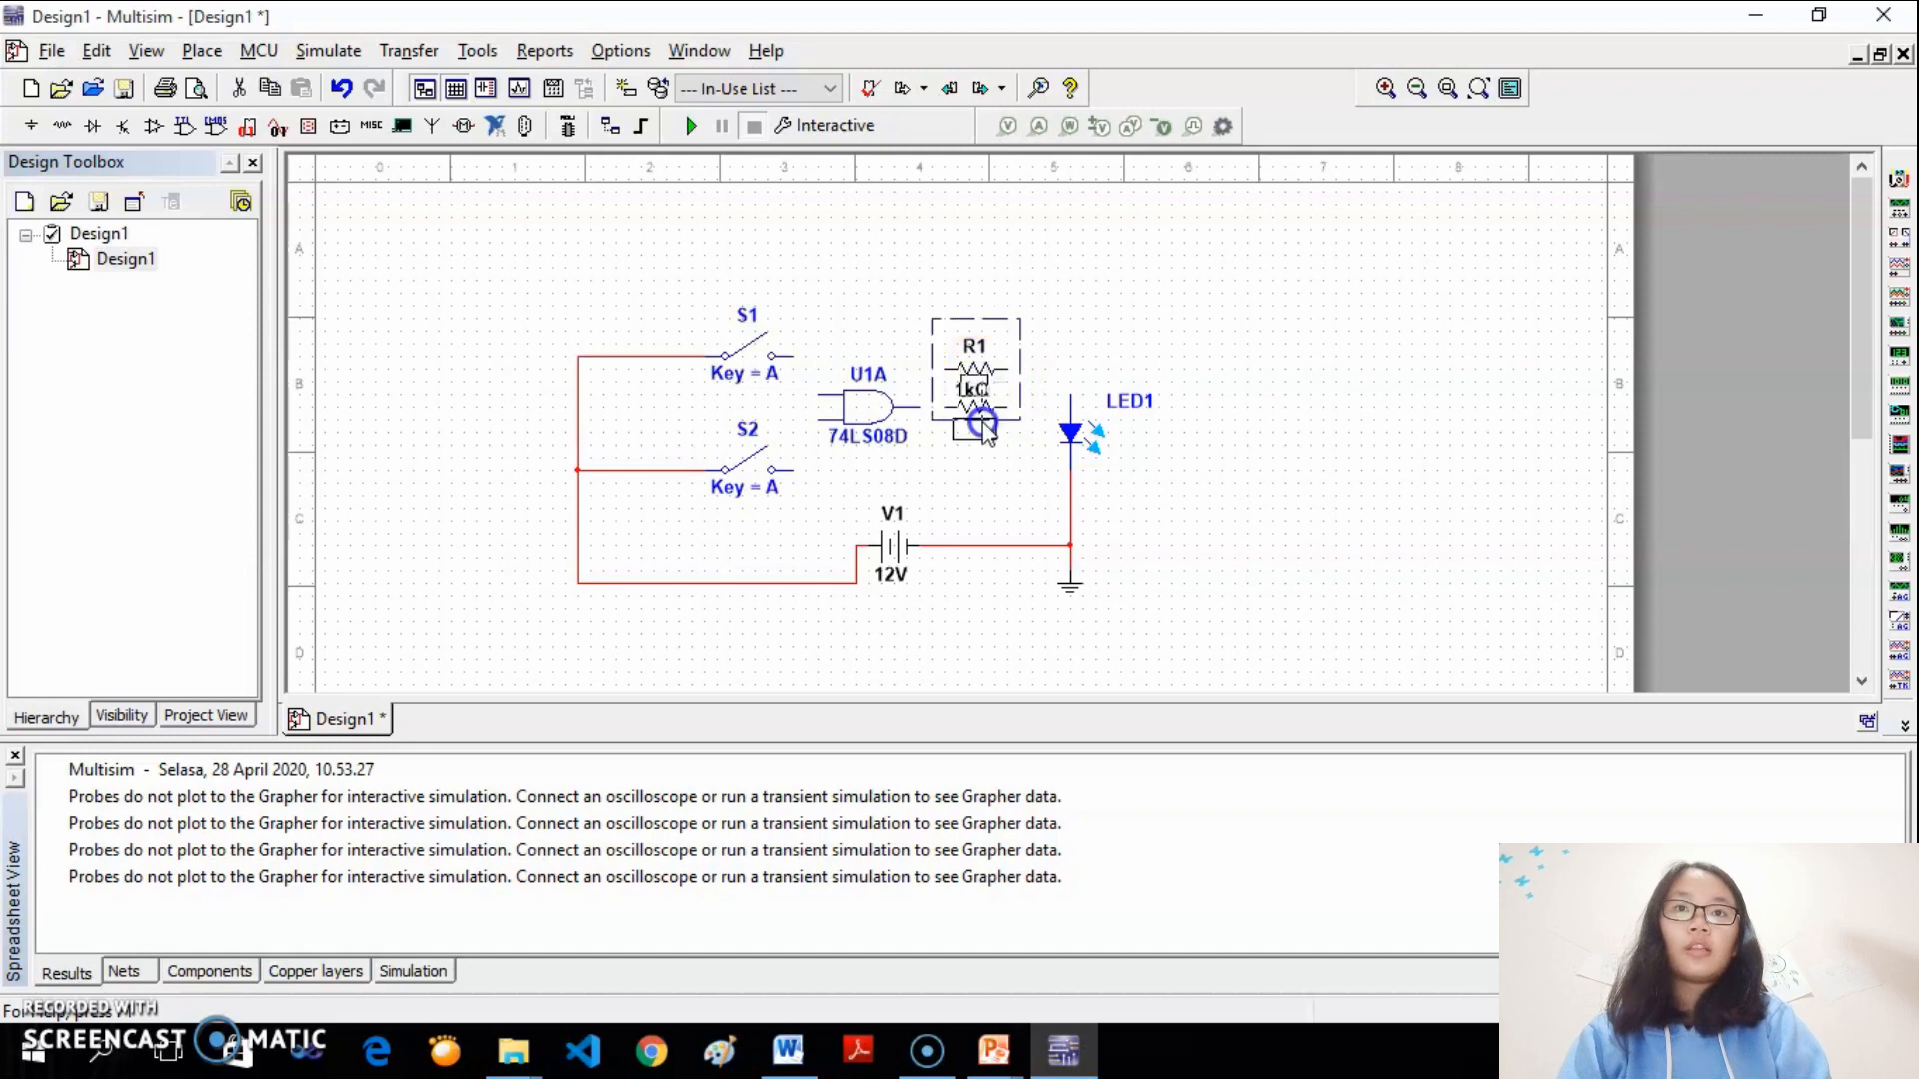
left_click_drag(980, 380, 994, 422)
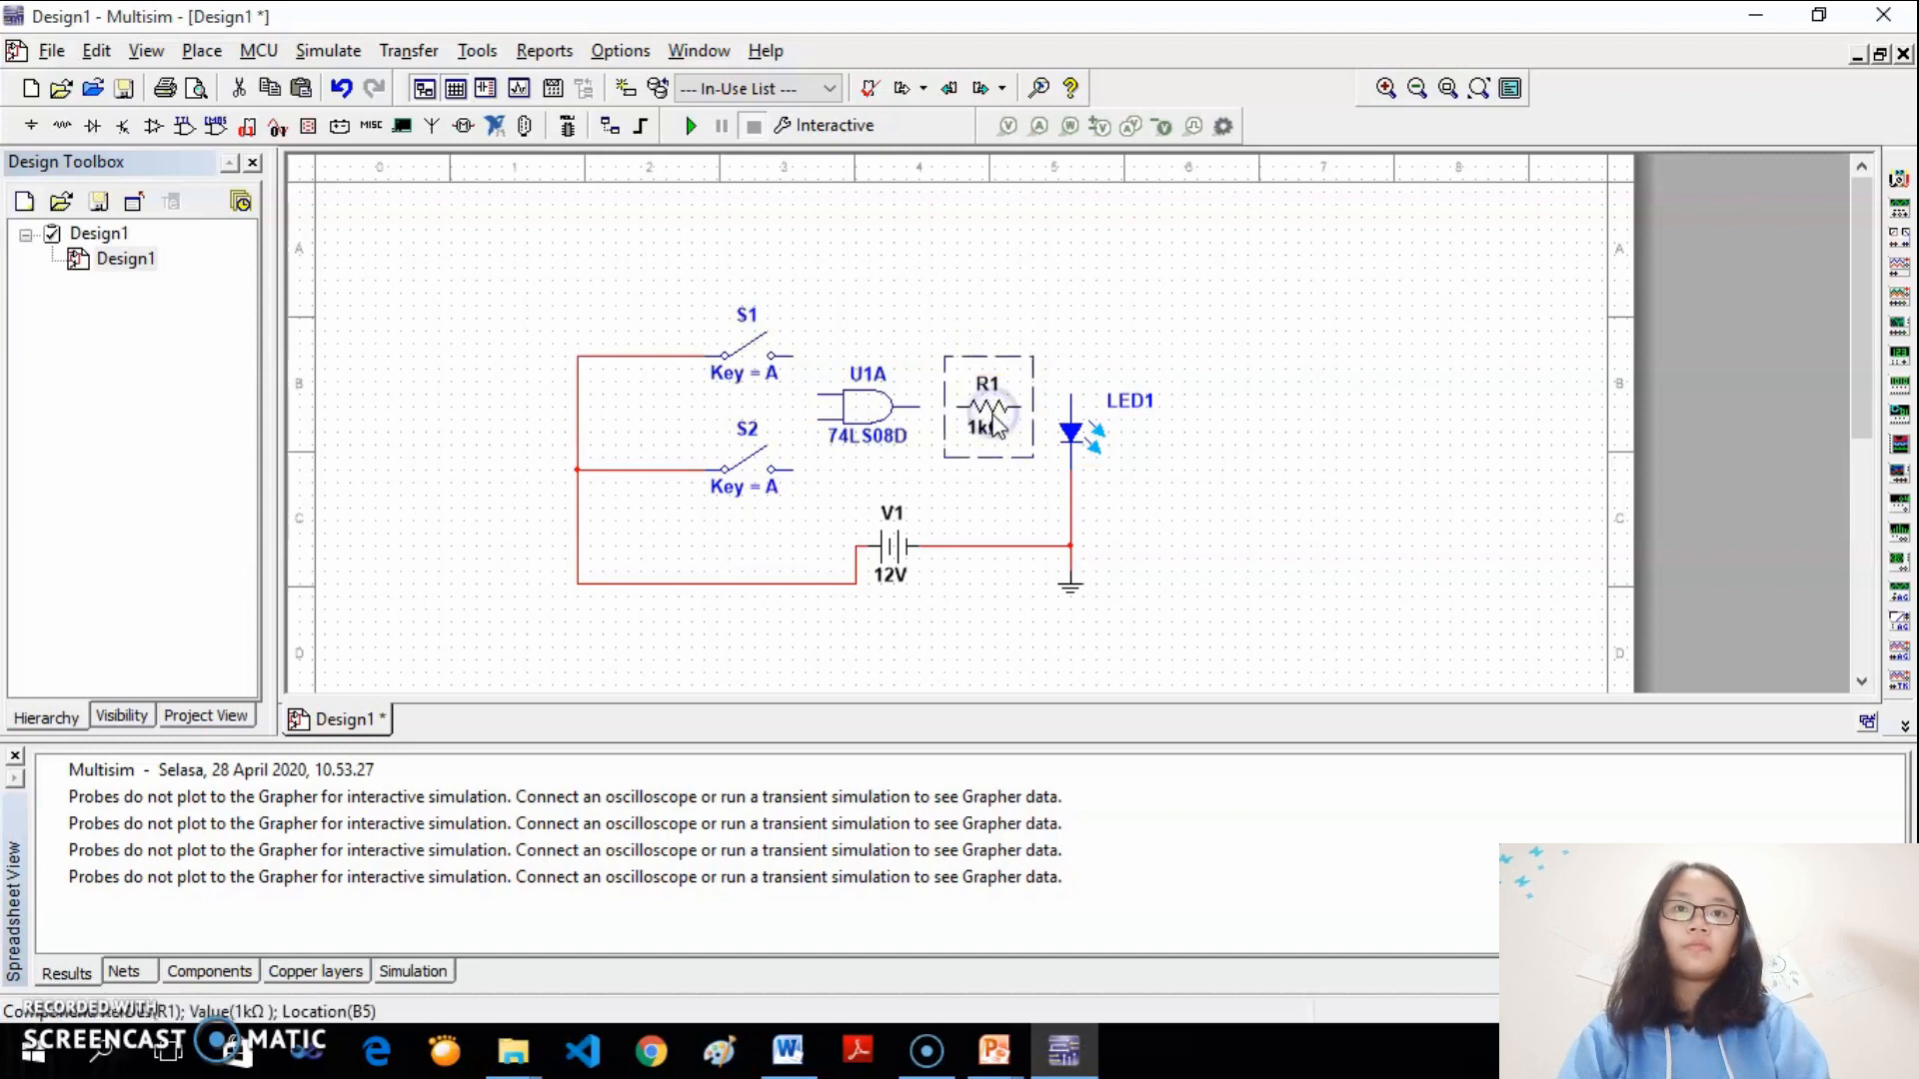
left_click(1072, 397)
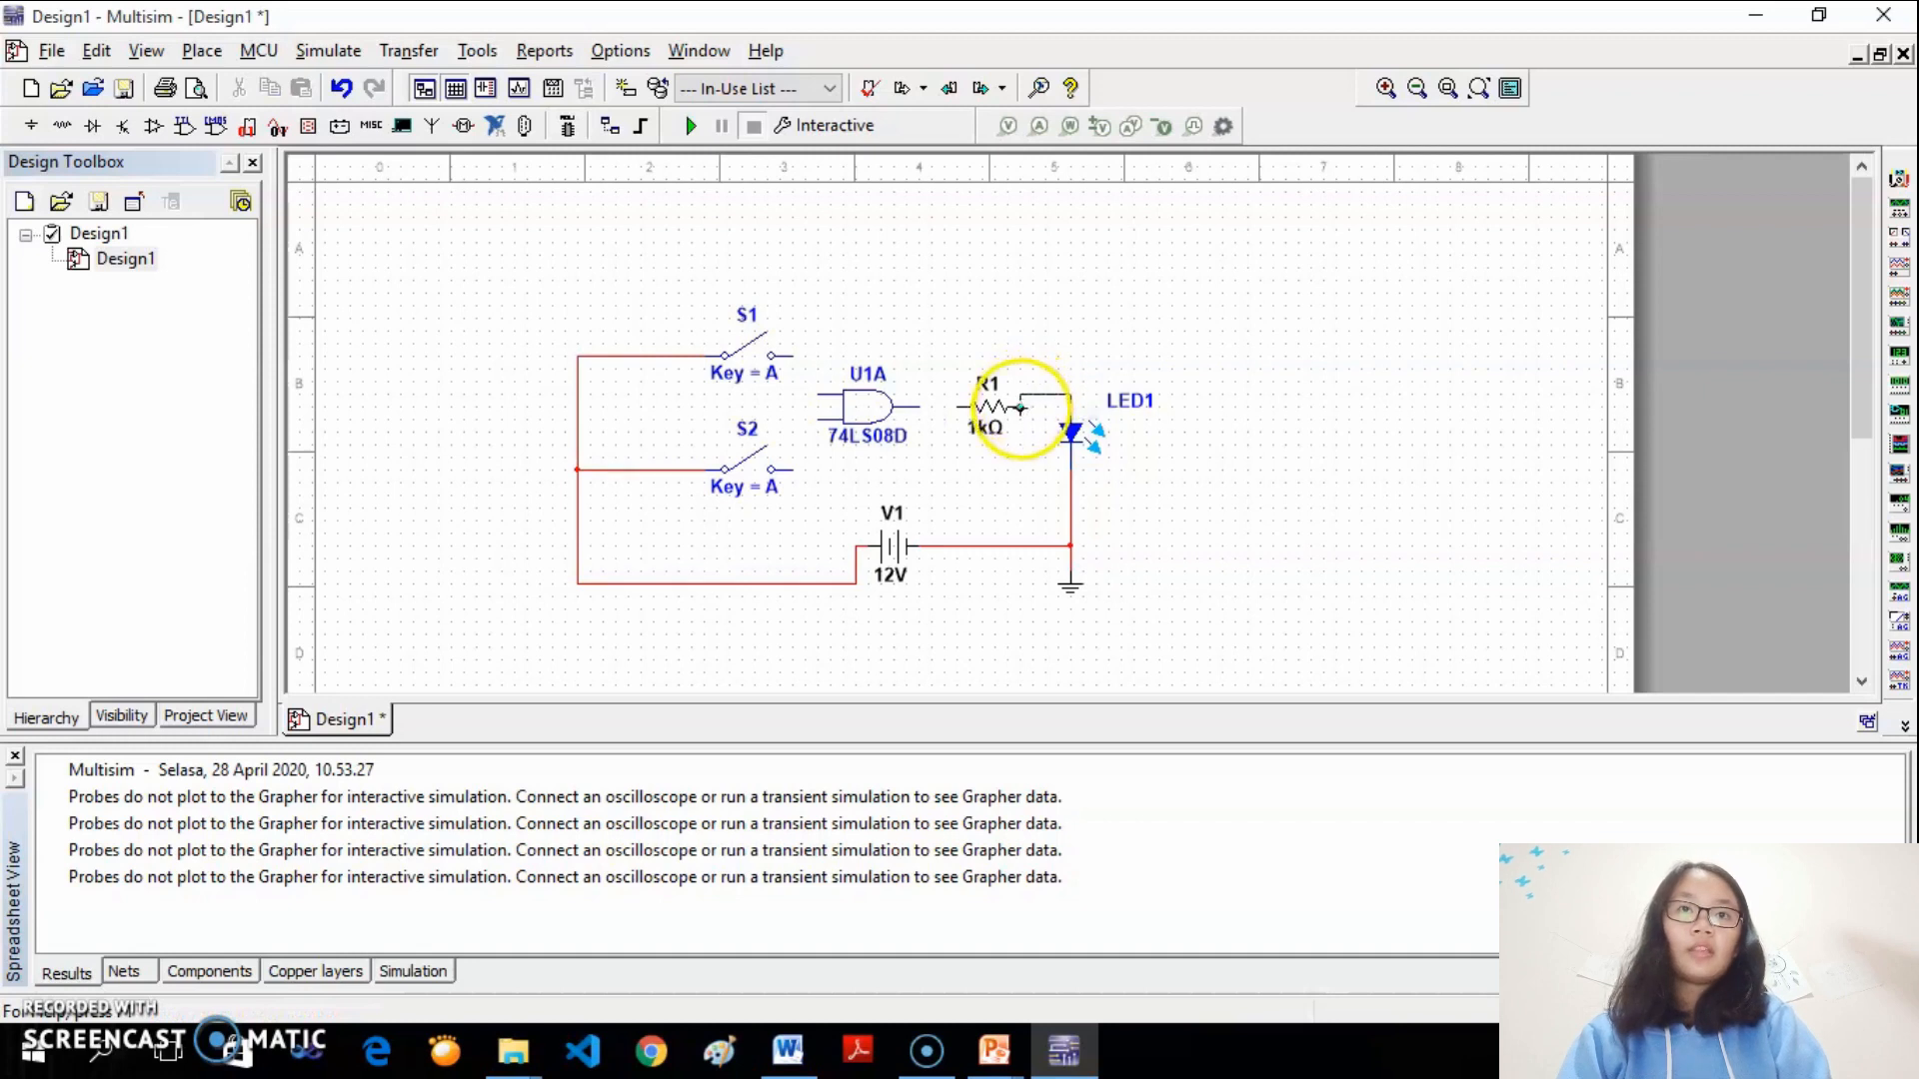
left_click(1020, 408)
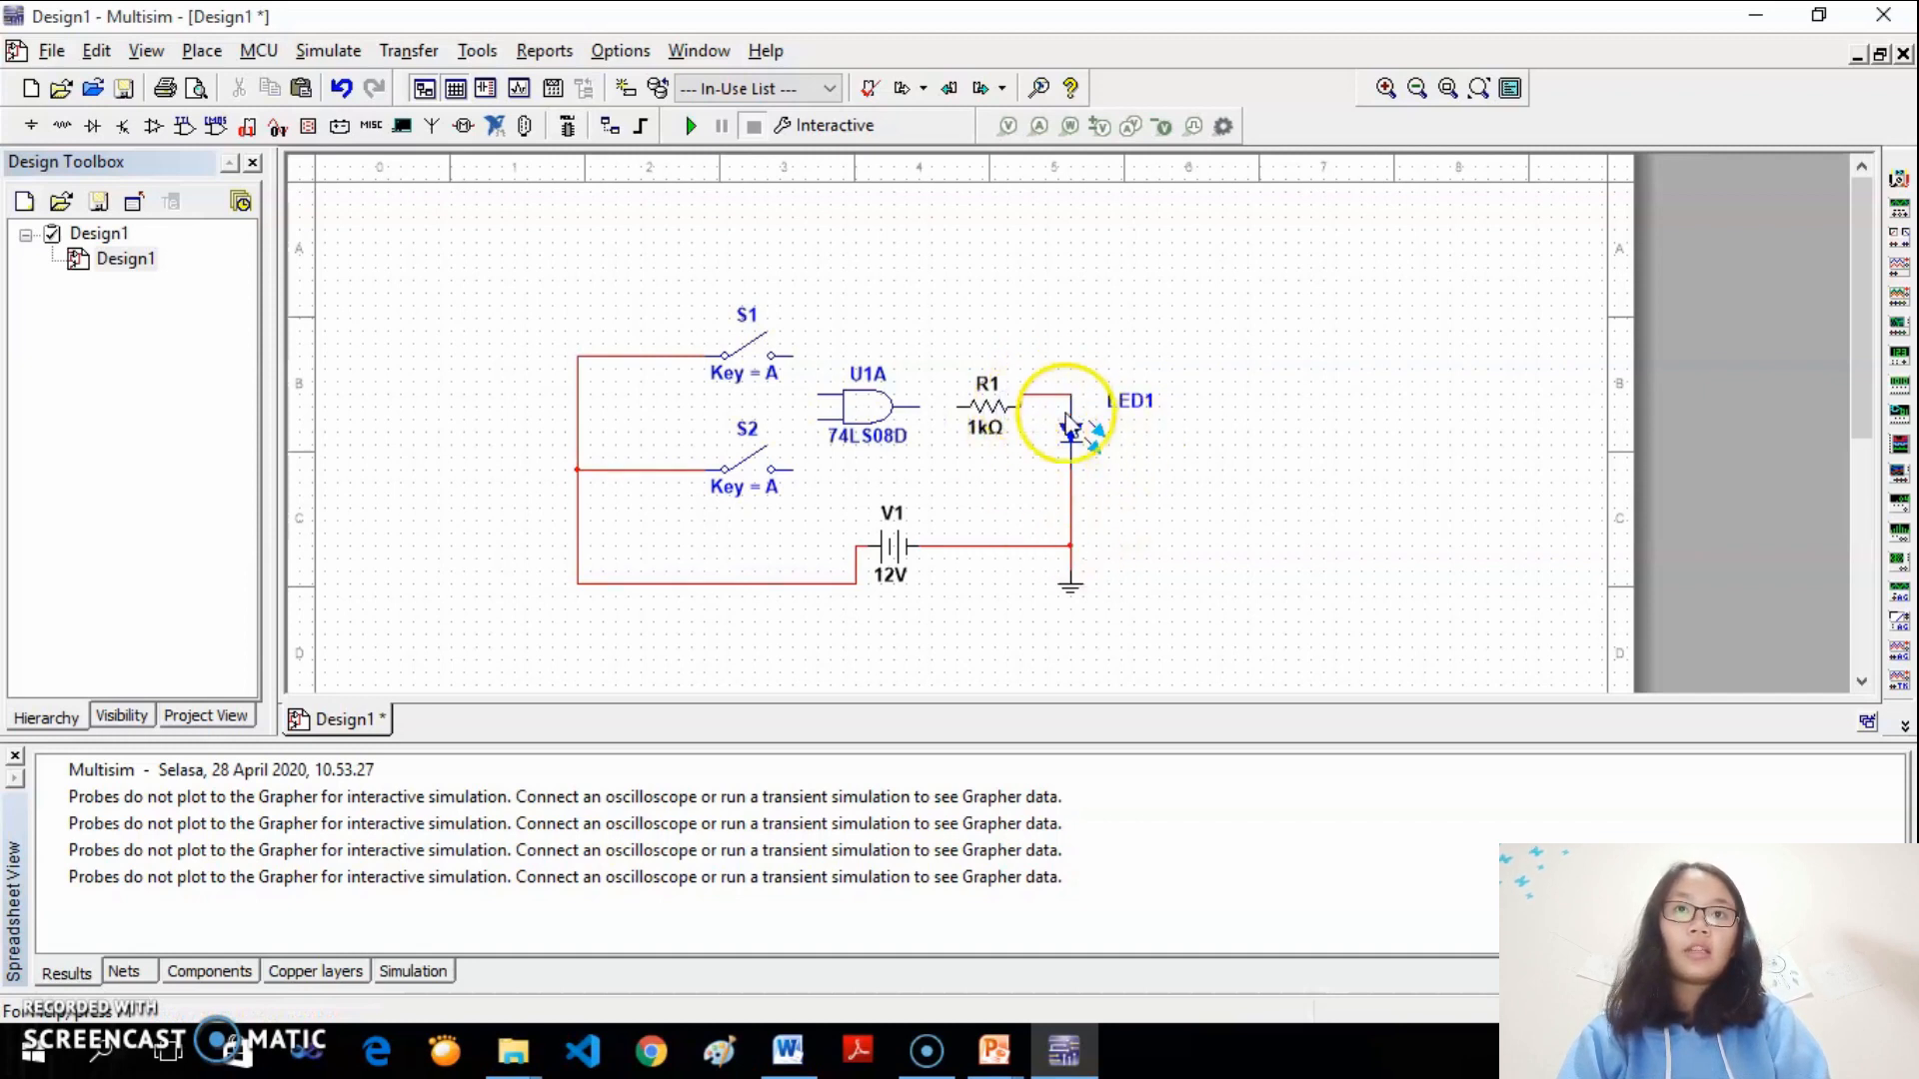
left_click(957, 404)
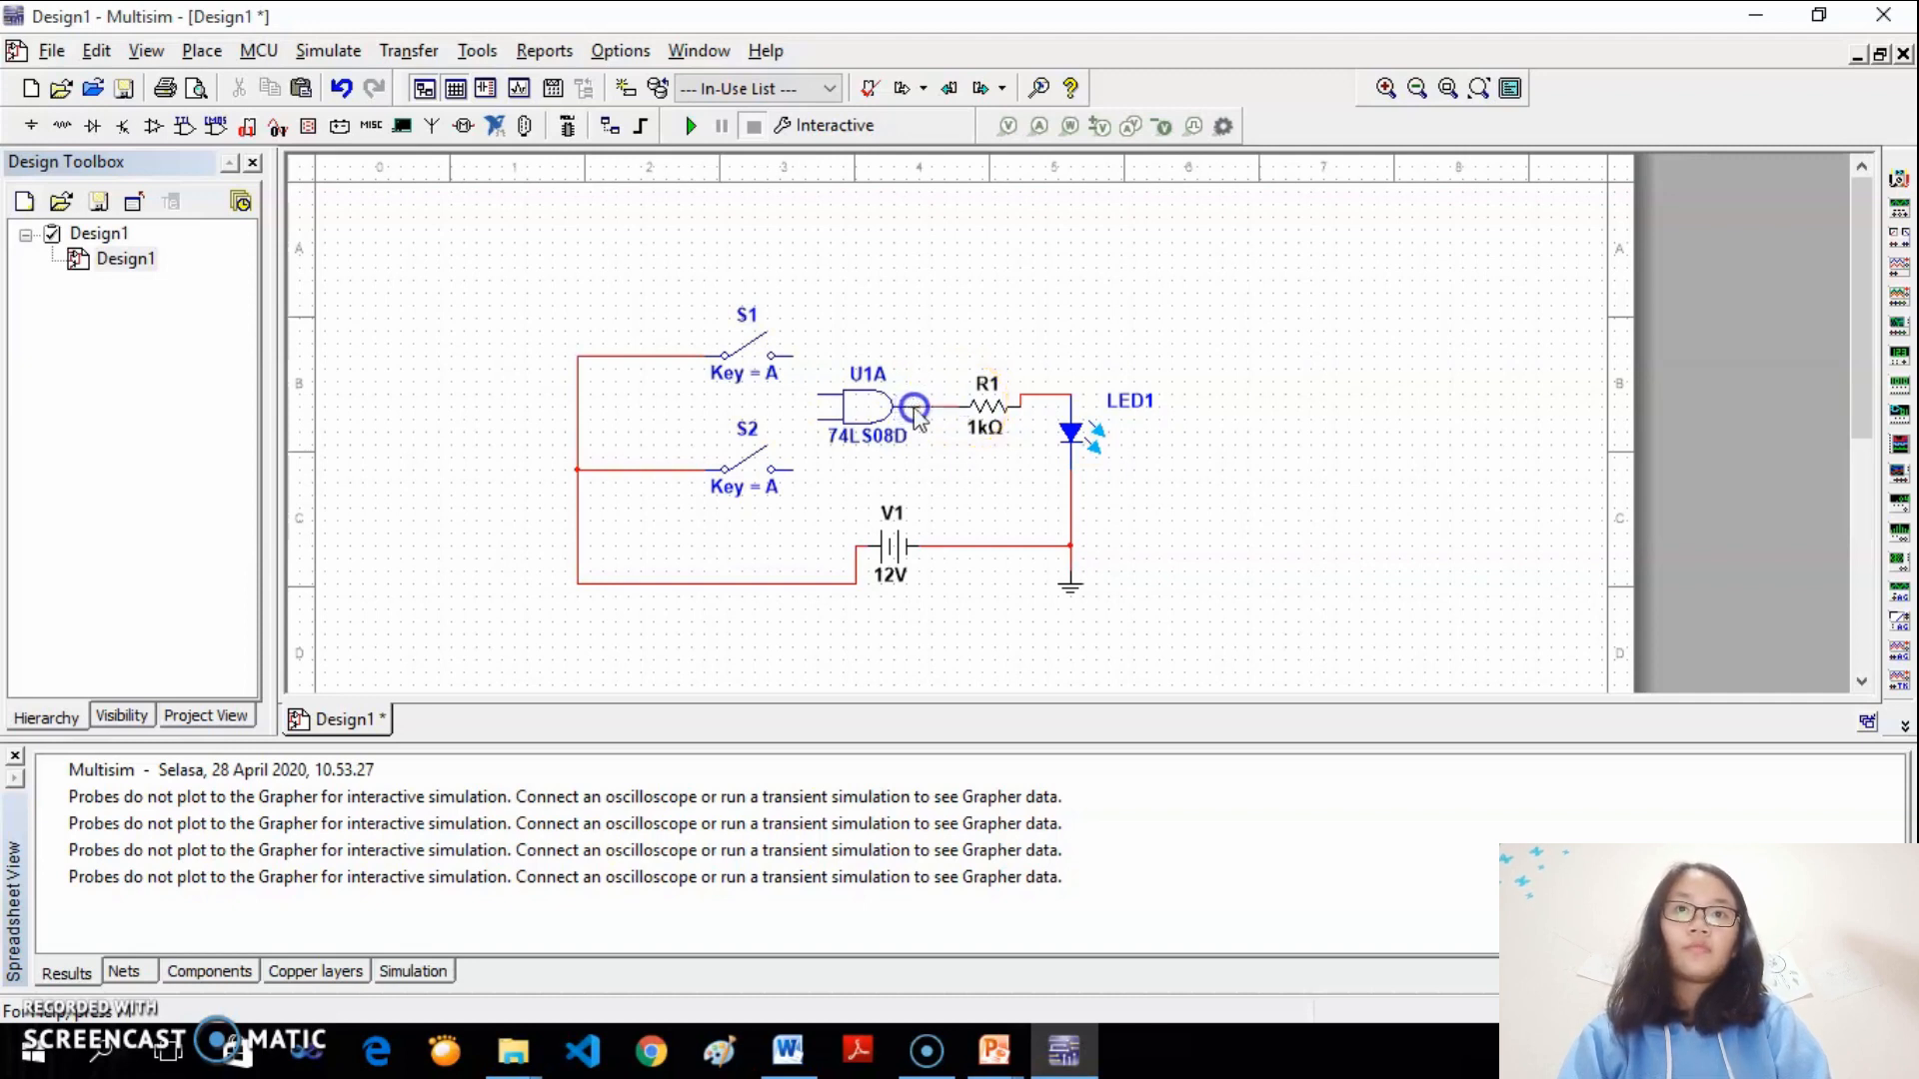
Wire the right terminal of switch S1 to the upper input of the AND gate
left_click(775, 355)
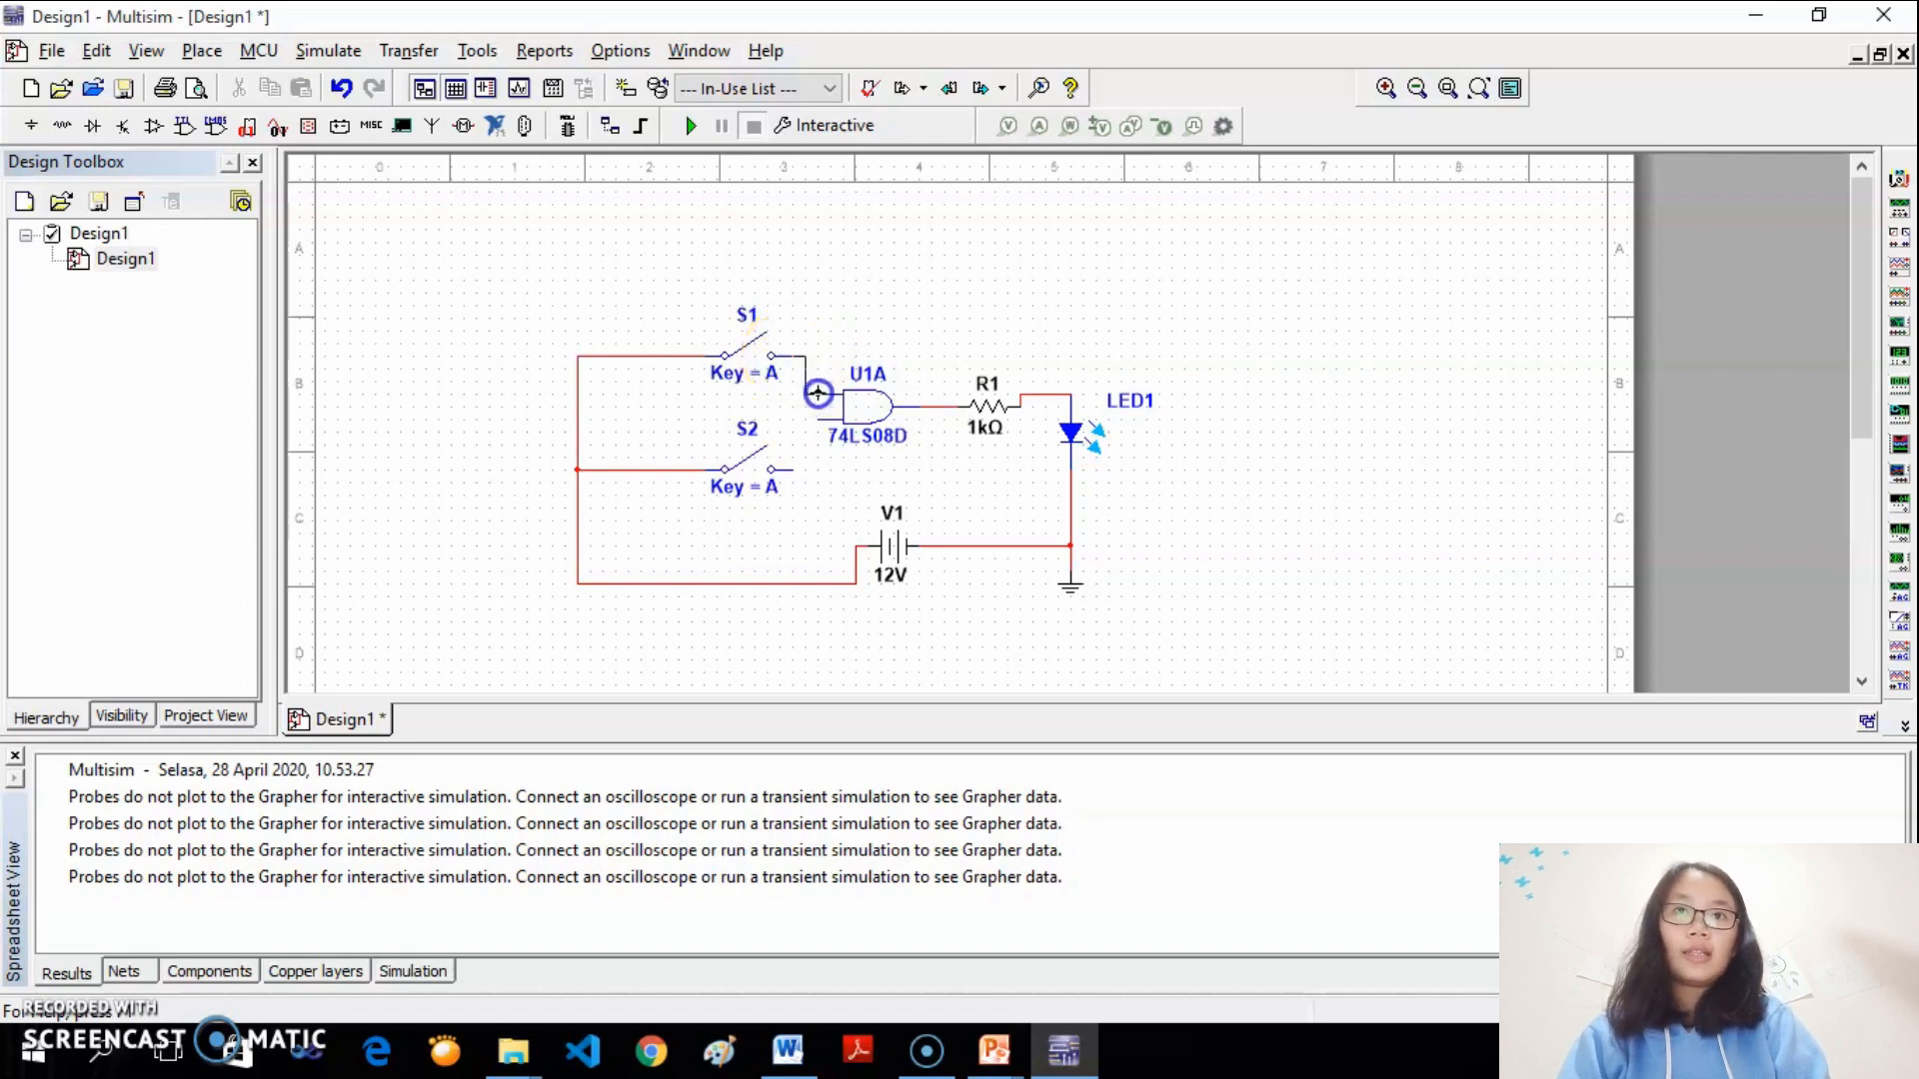
left_click(817, 393)
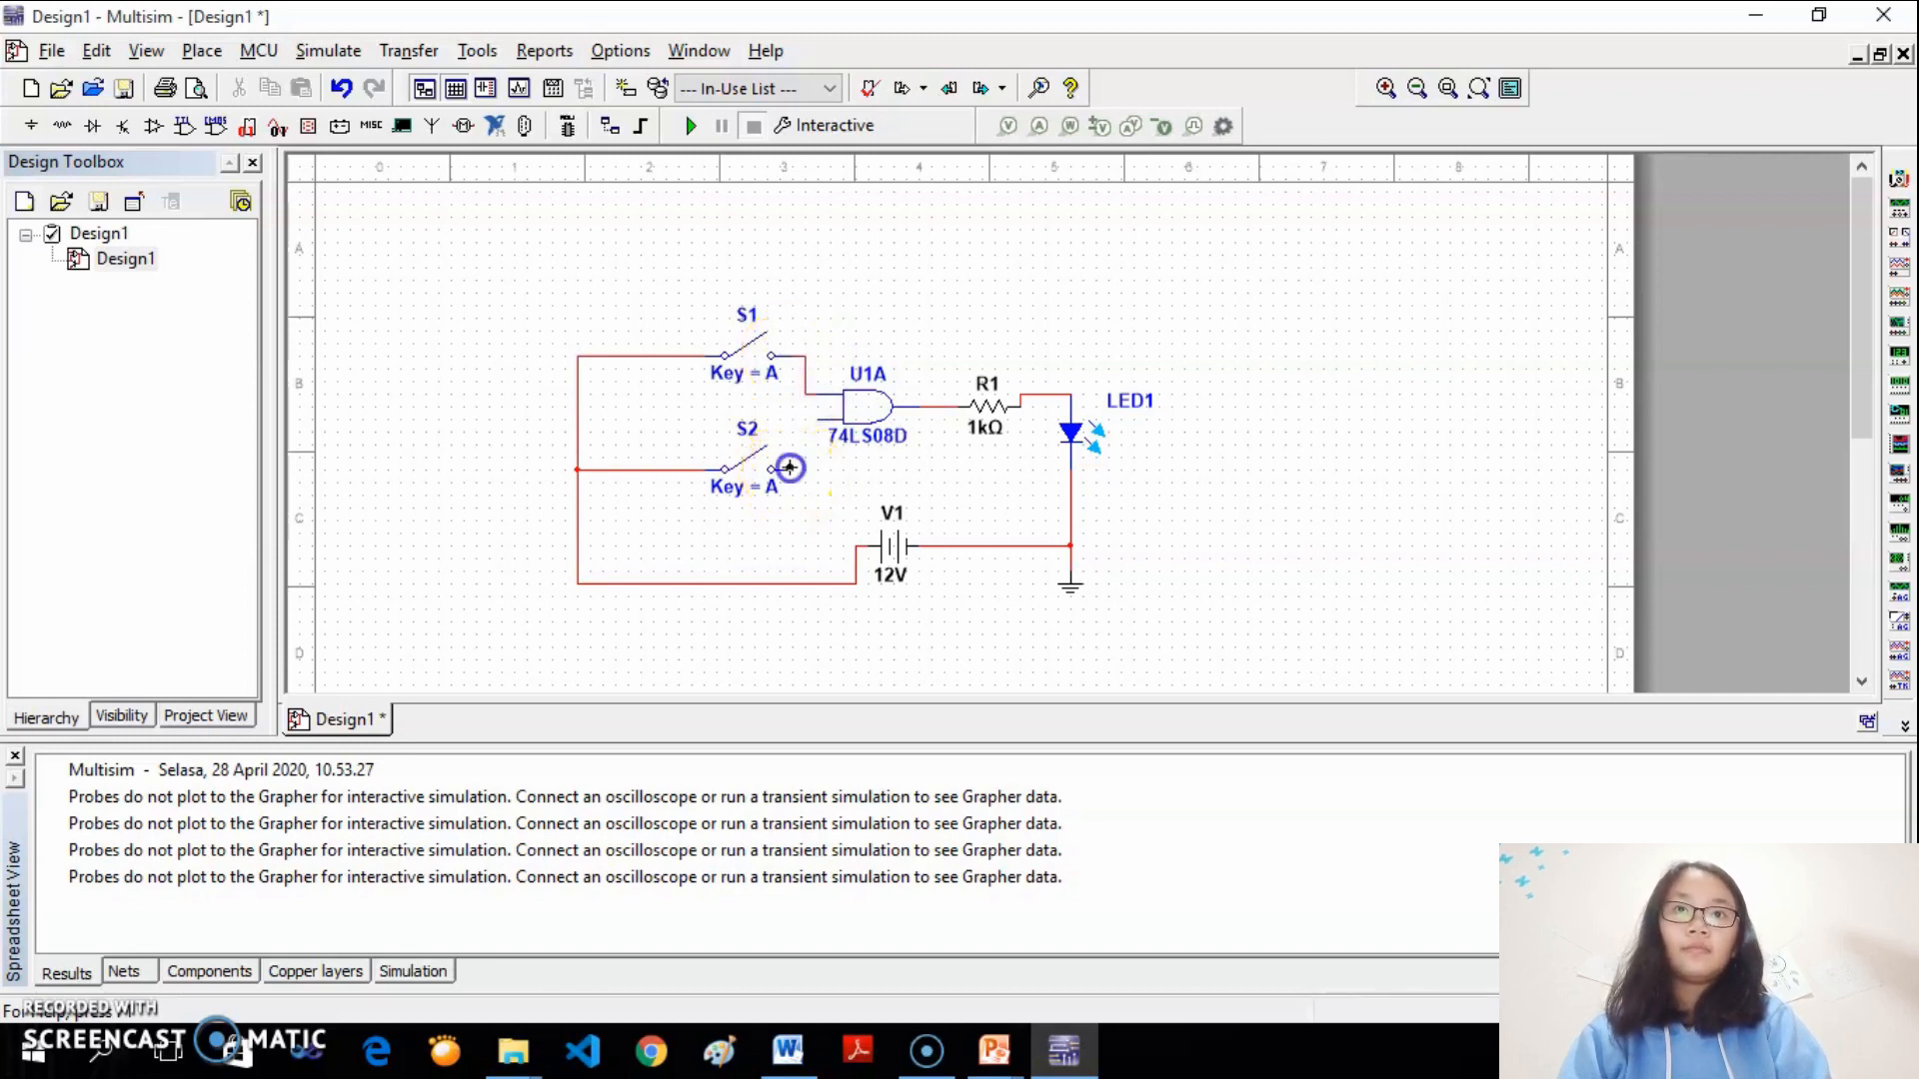
Wire the right terminal of switch S2 to the lower input of the AND gate
left_click(825, 419)
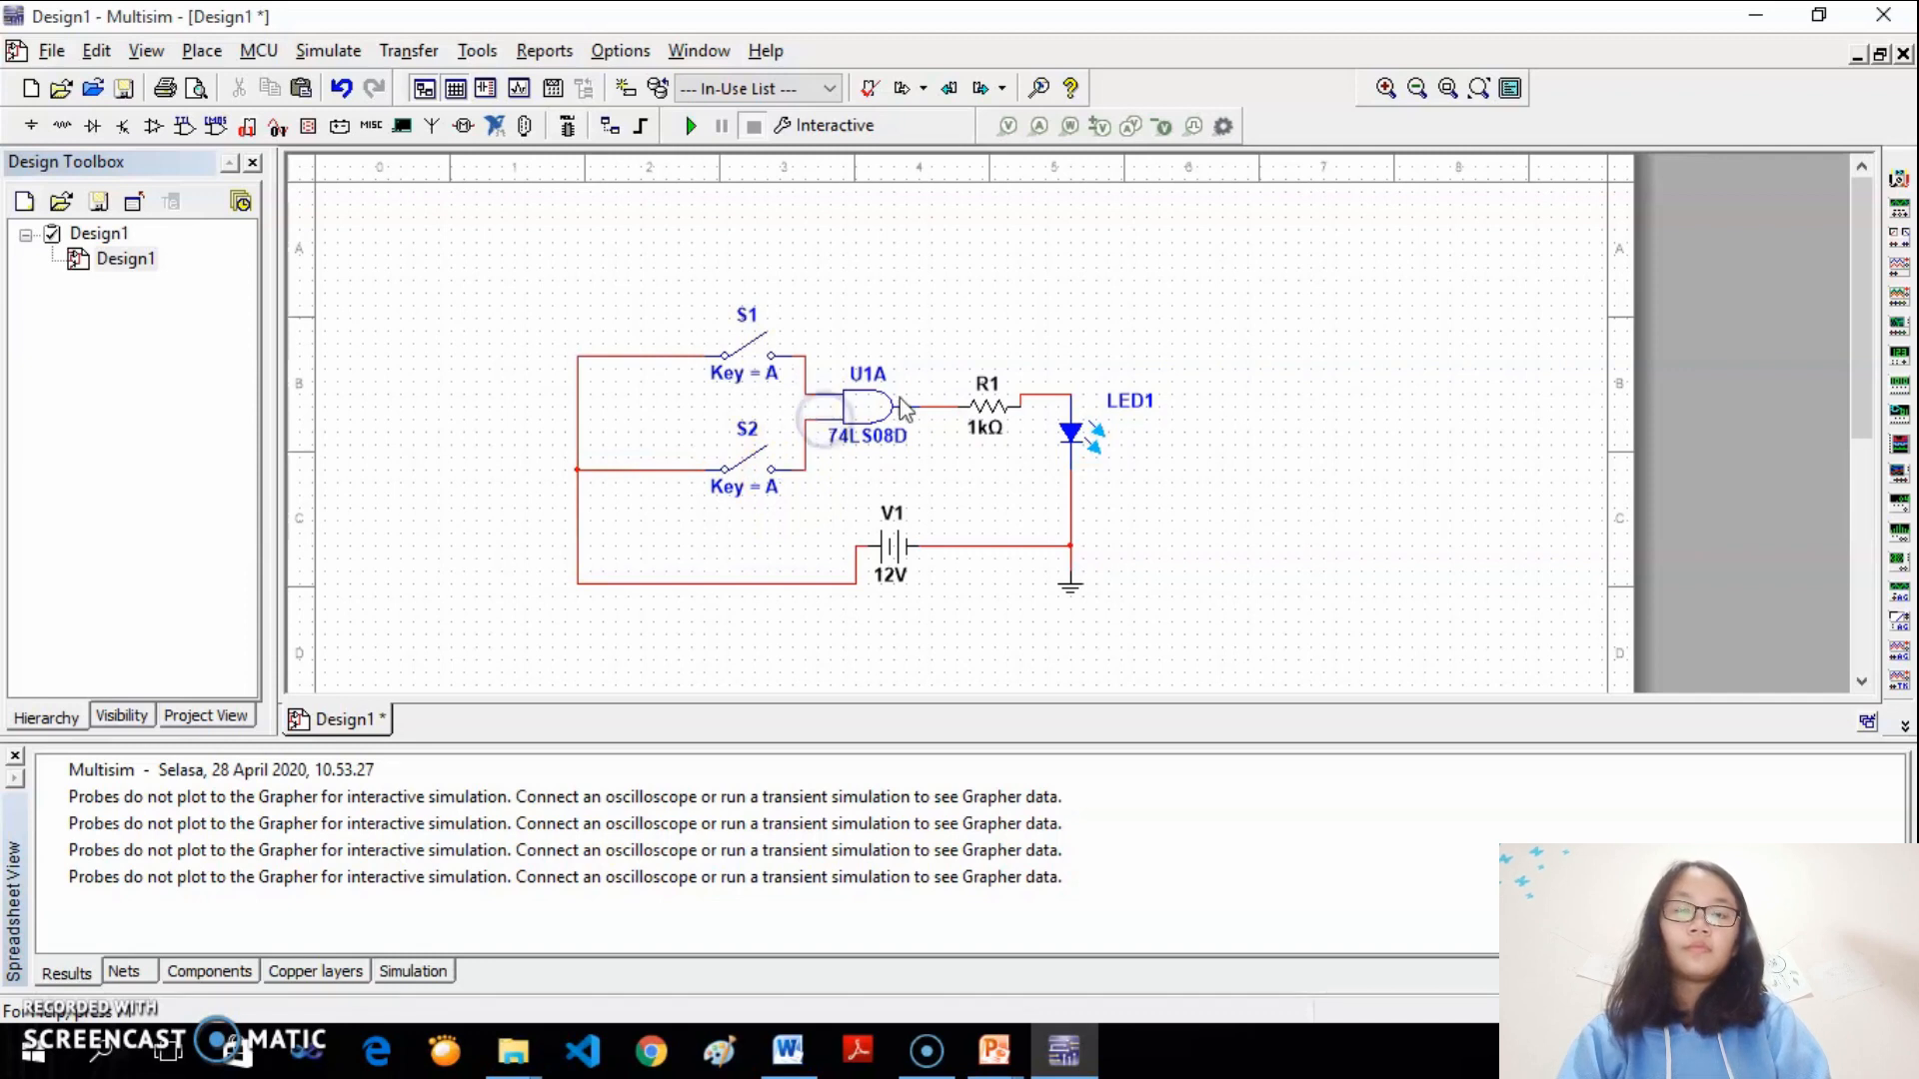
Set the resistance of resistor R1 to 250 Ω
double_click(981, 411)
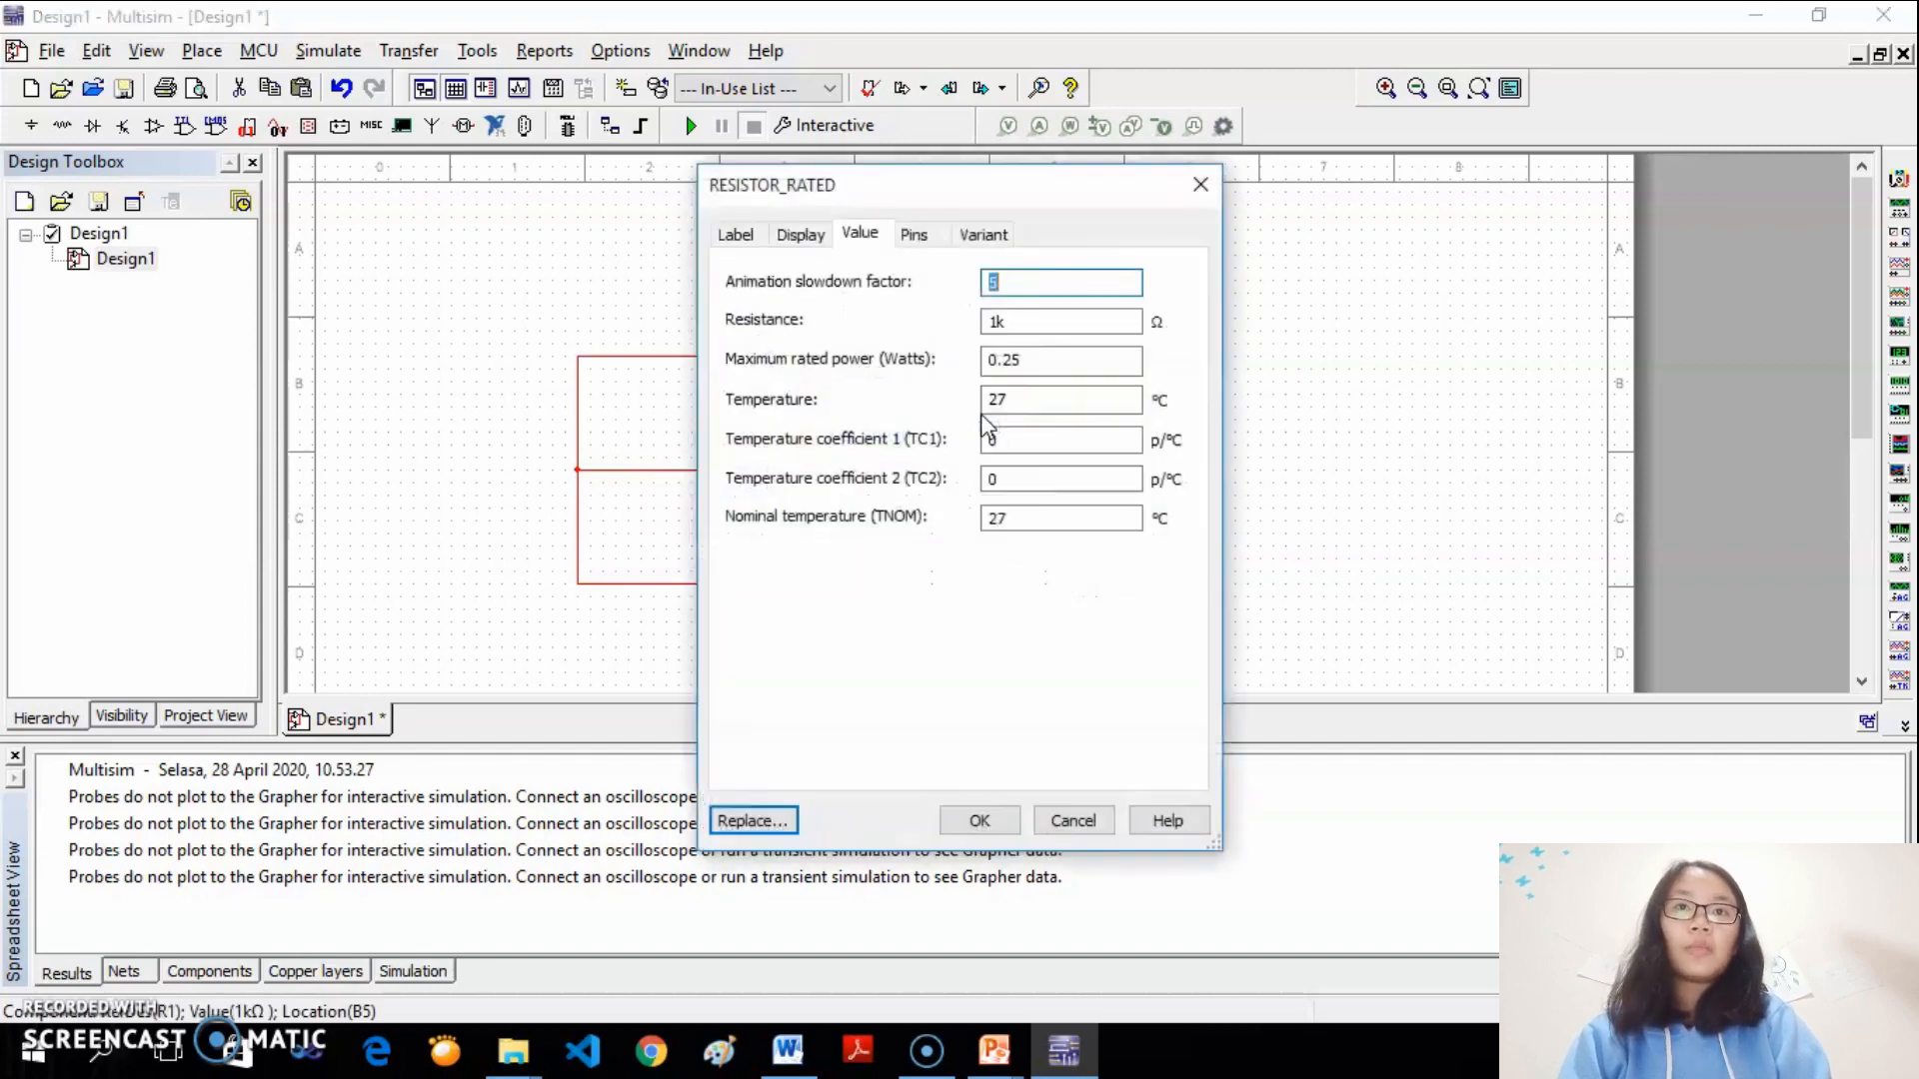
double_click(1008, 321)
key("BackSpace")
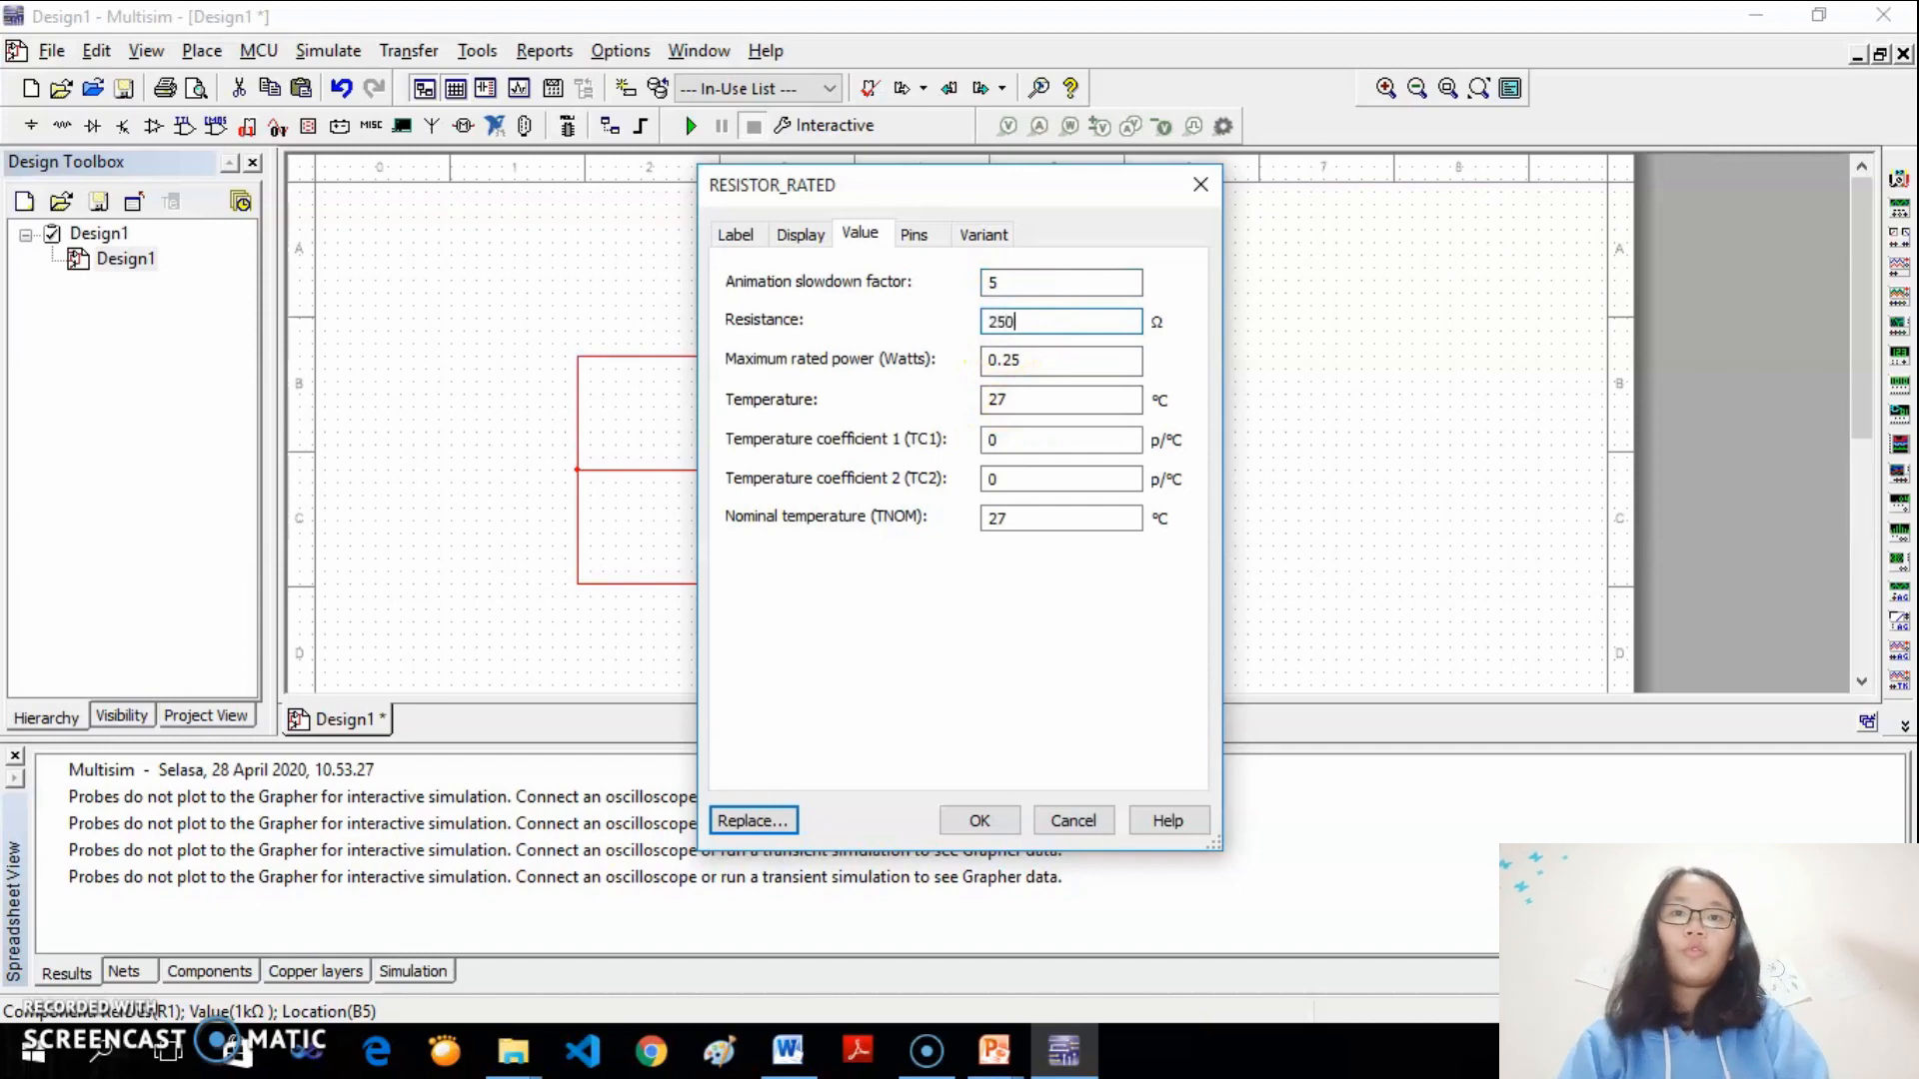
left_click(976, 818)
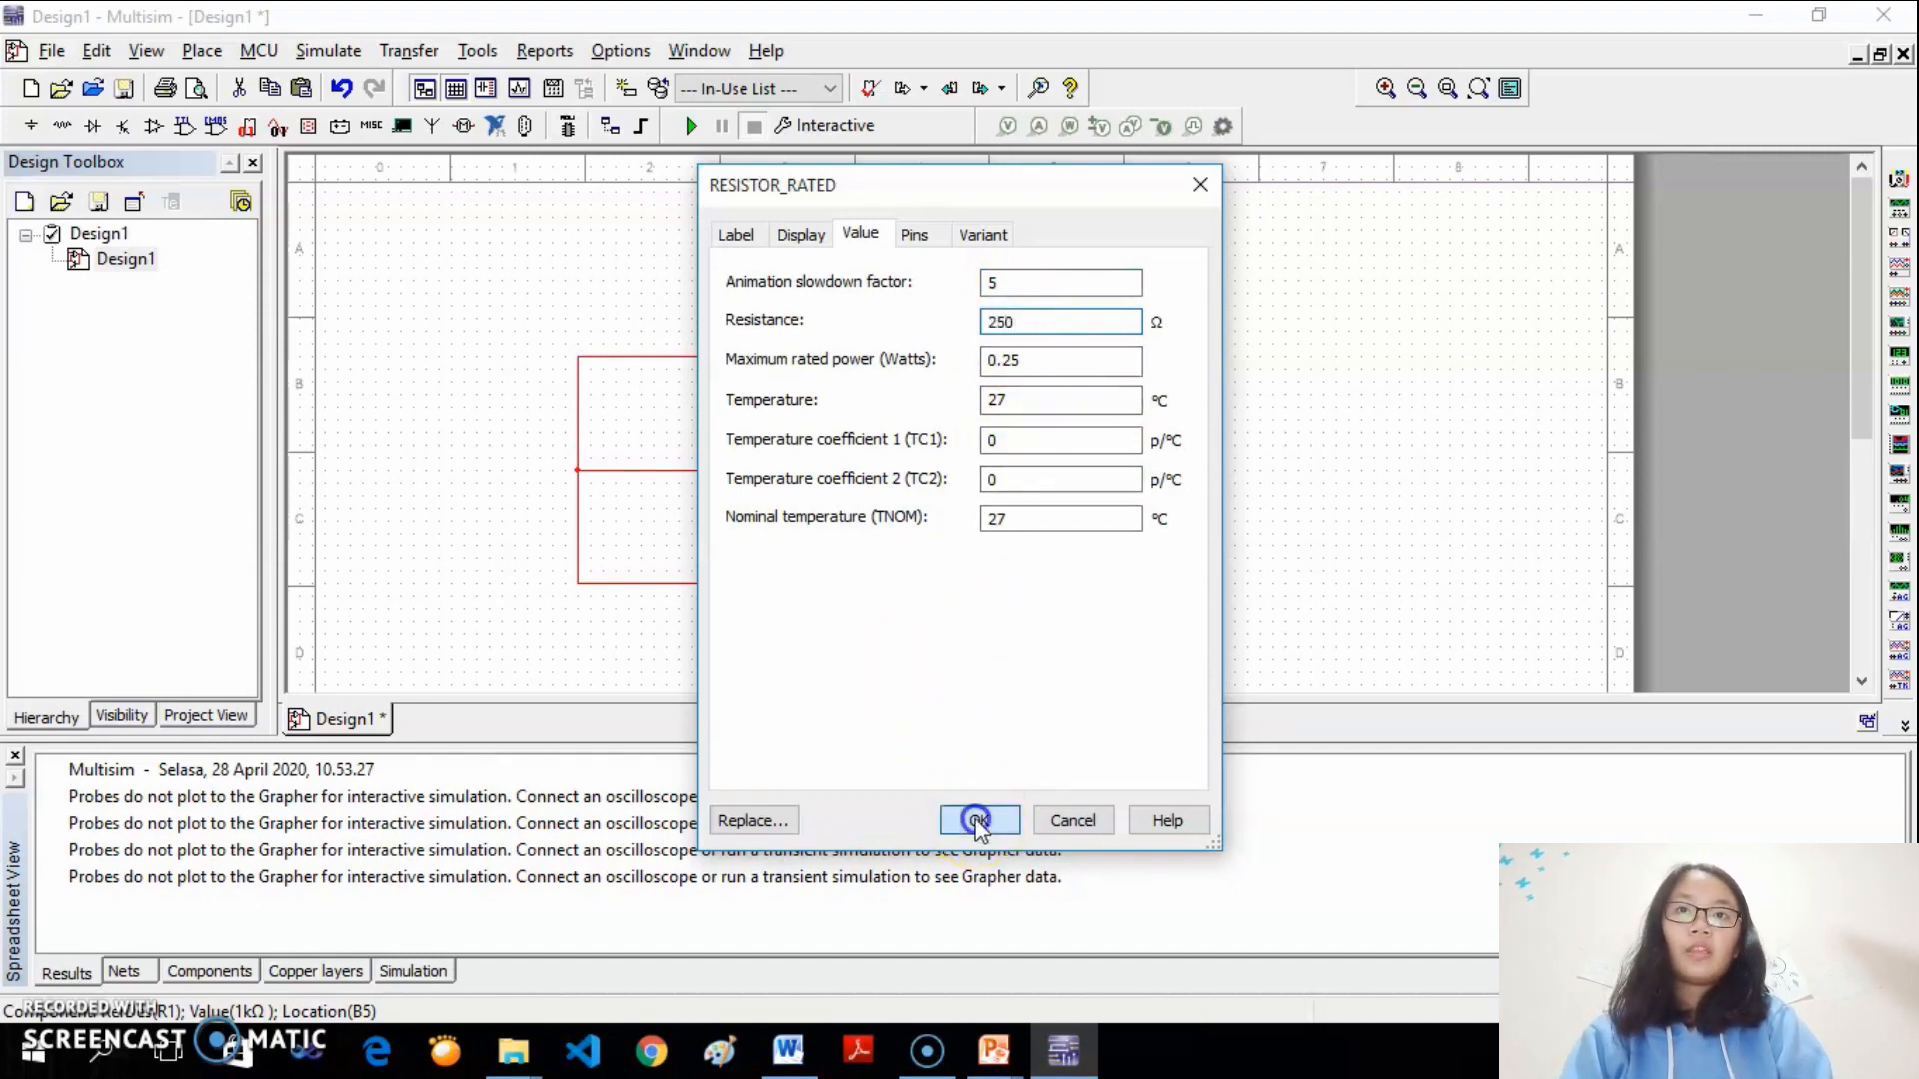
Change the toggle key of switch S2 to Space
left_click(740, 490)
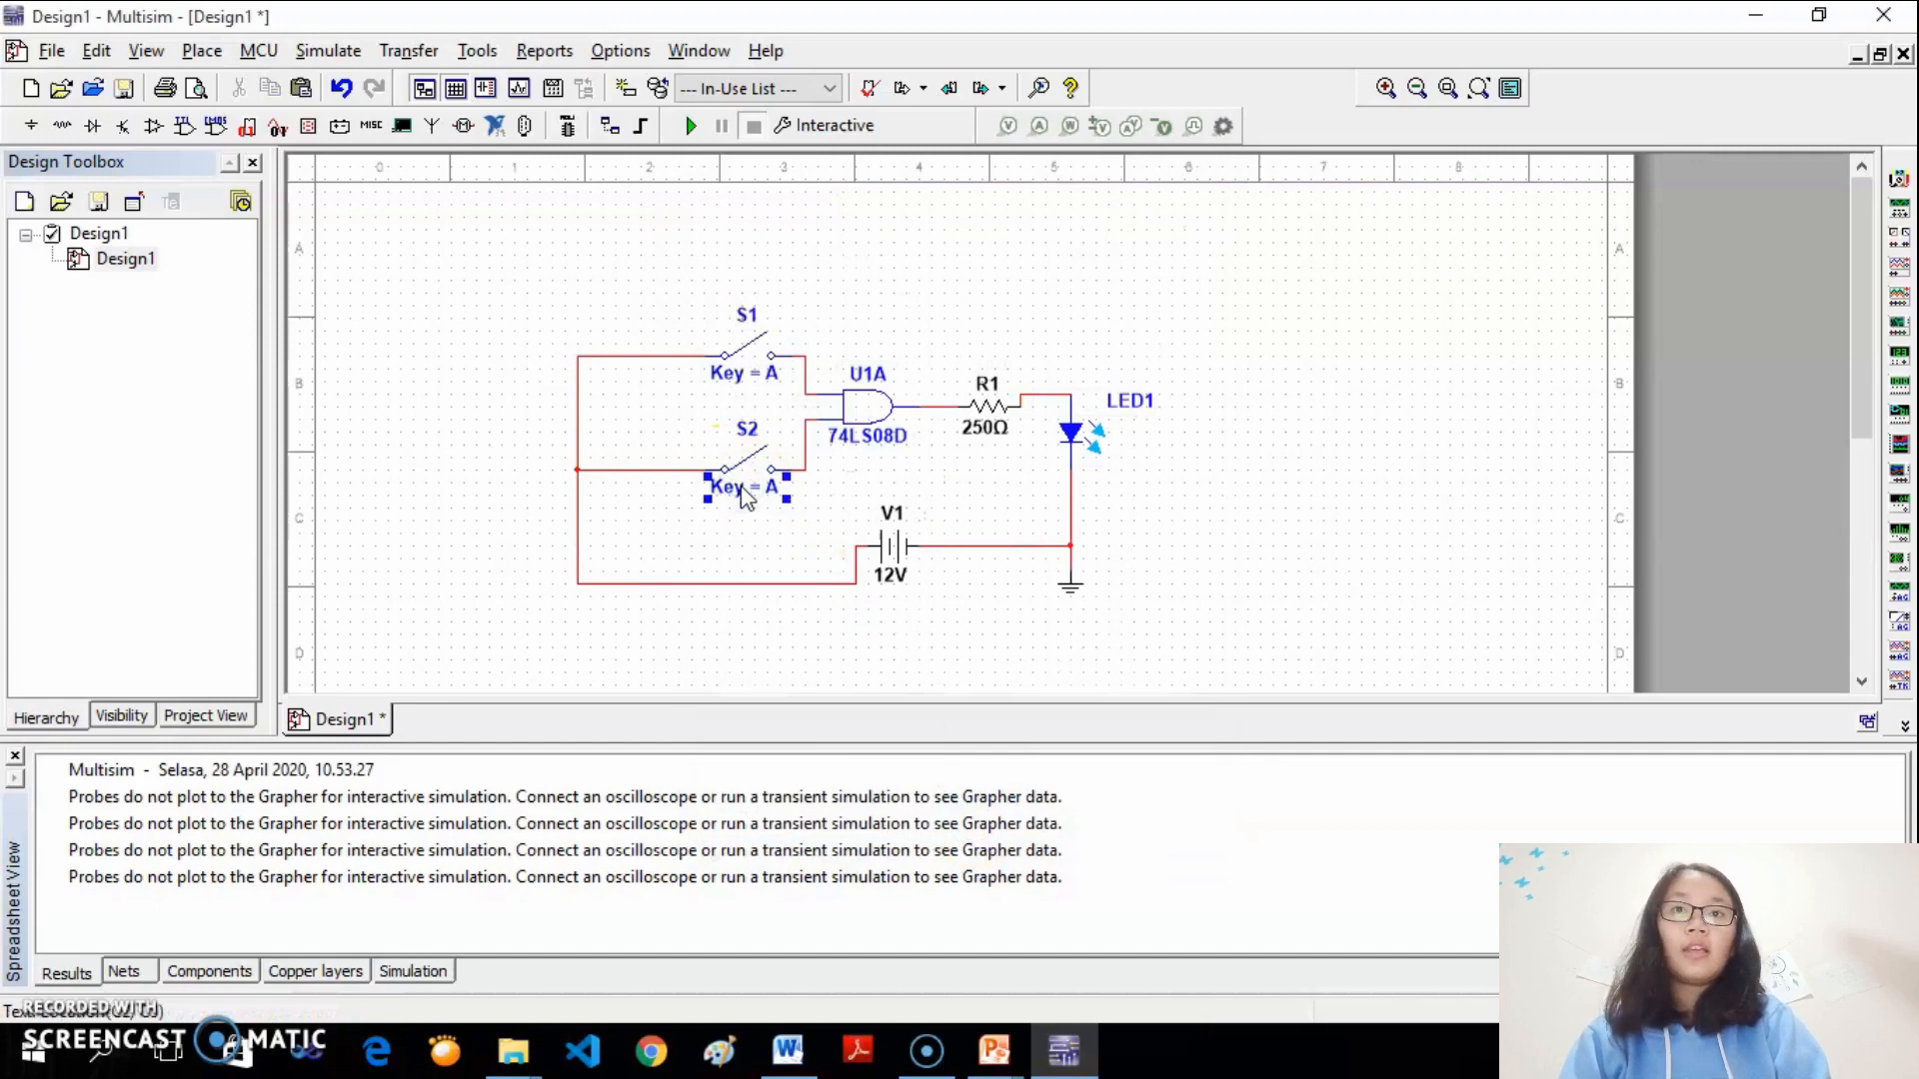
double_click(742, 491)
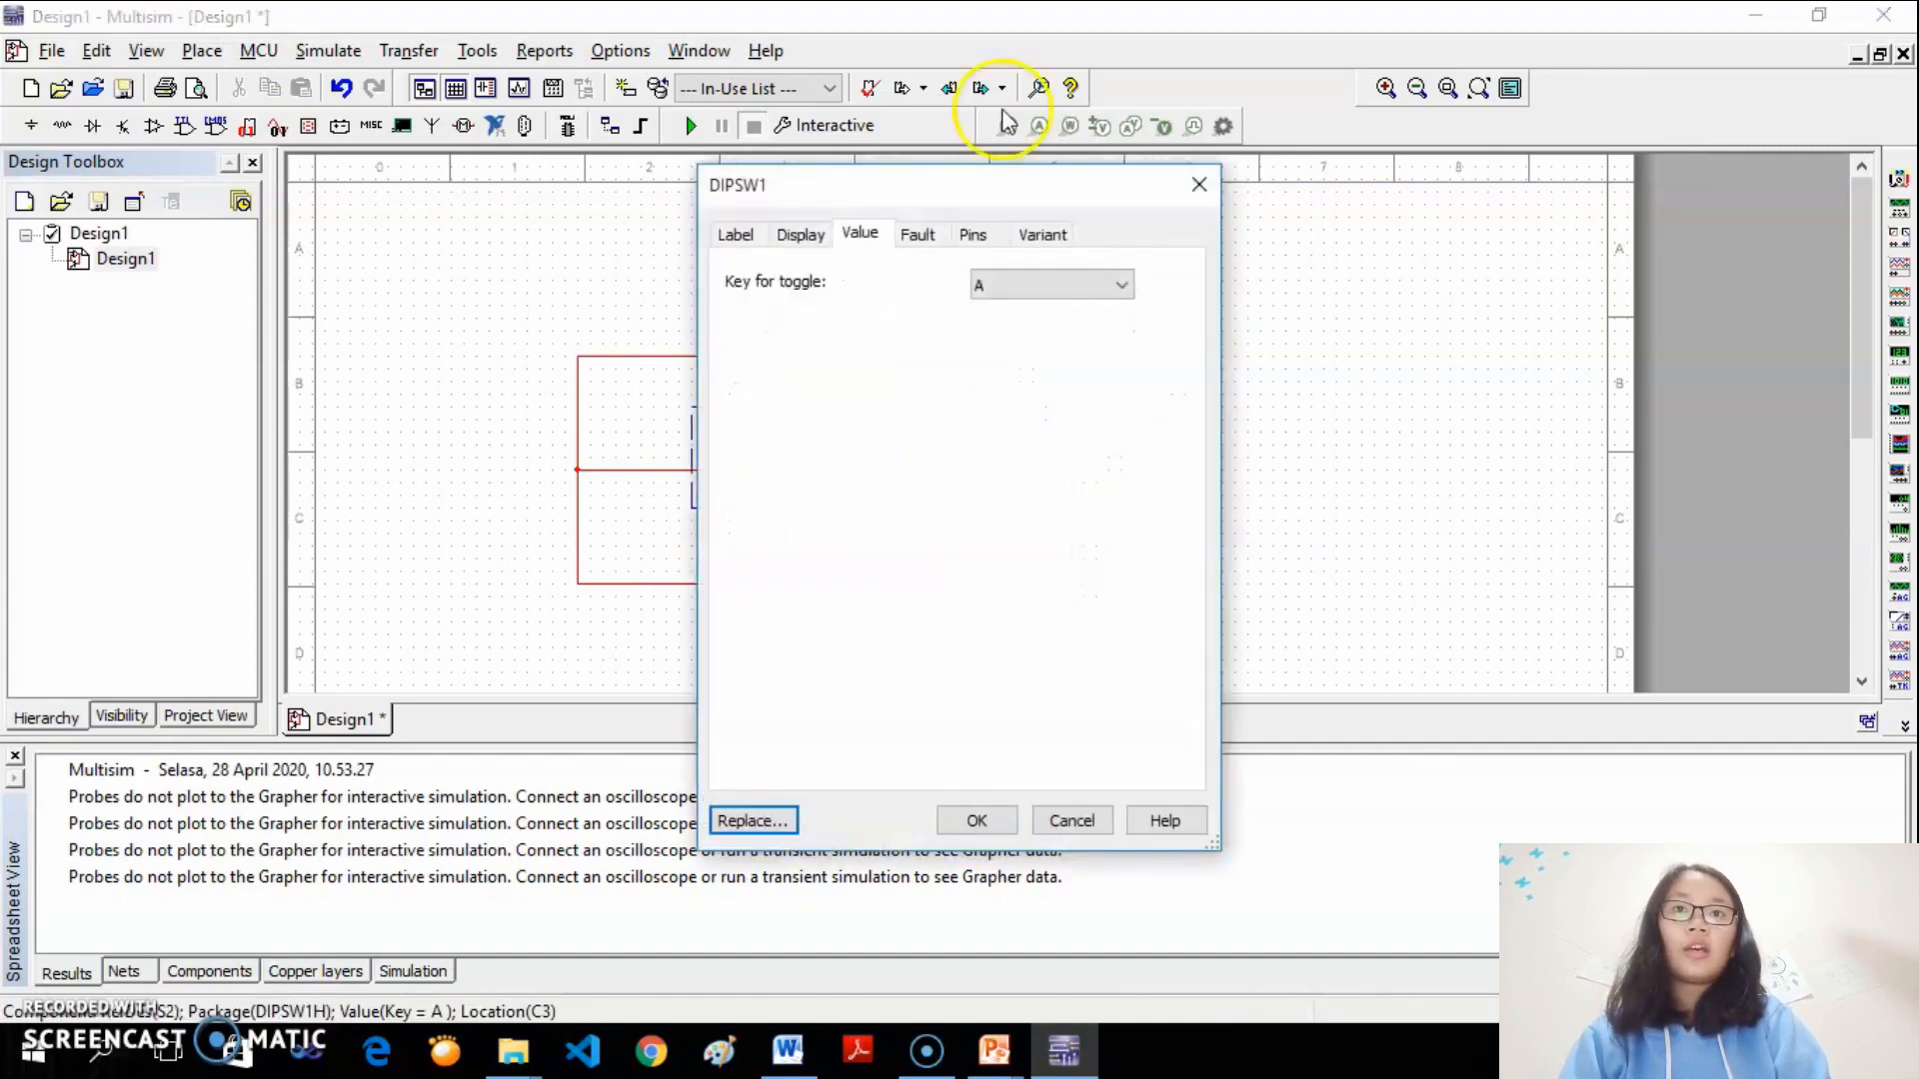
left_click(1029, 290)
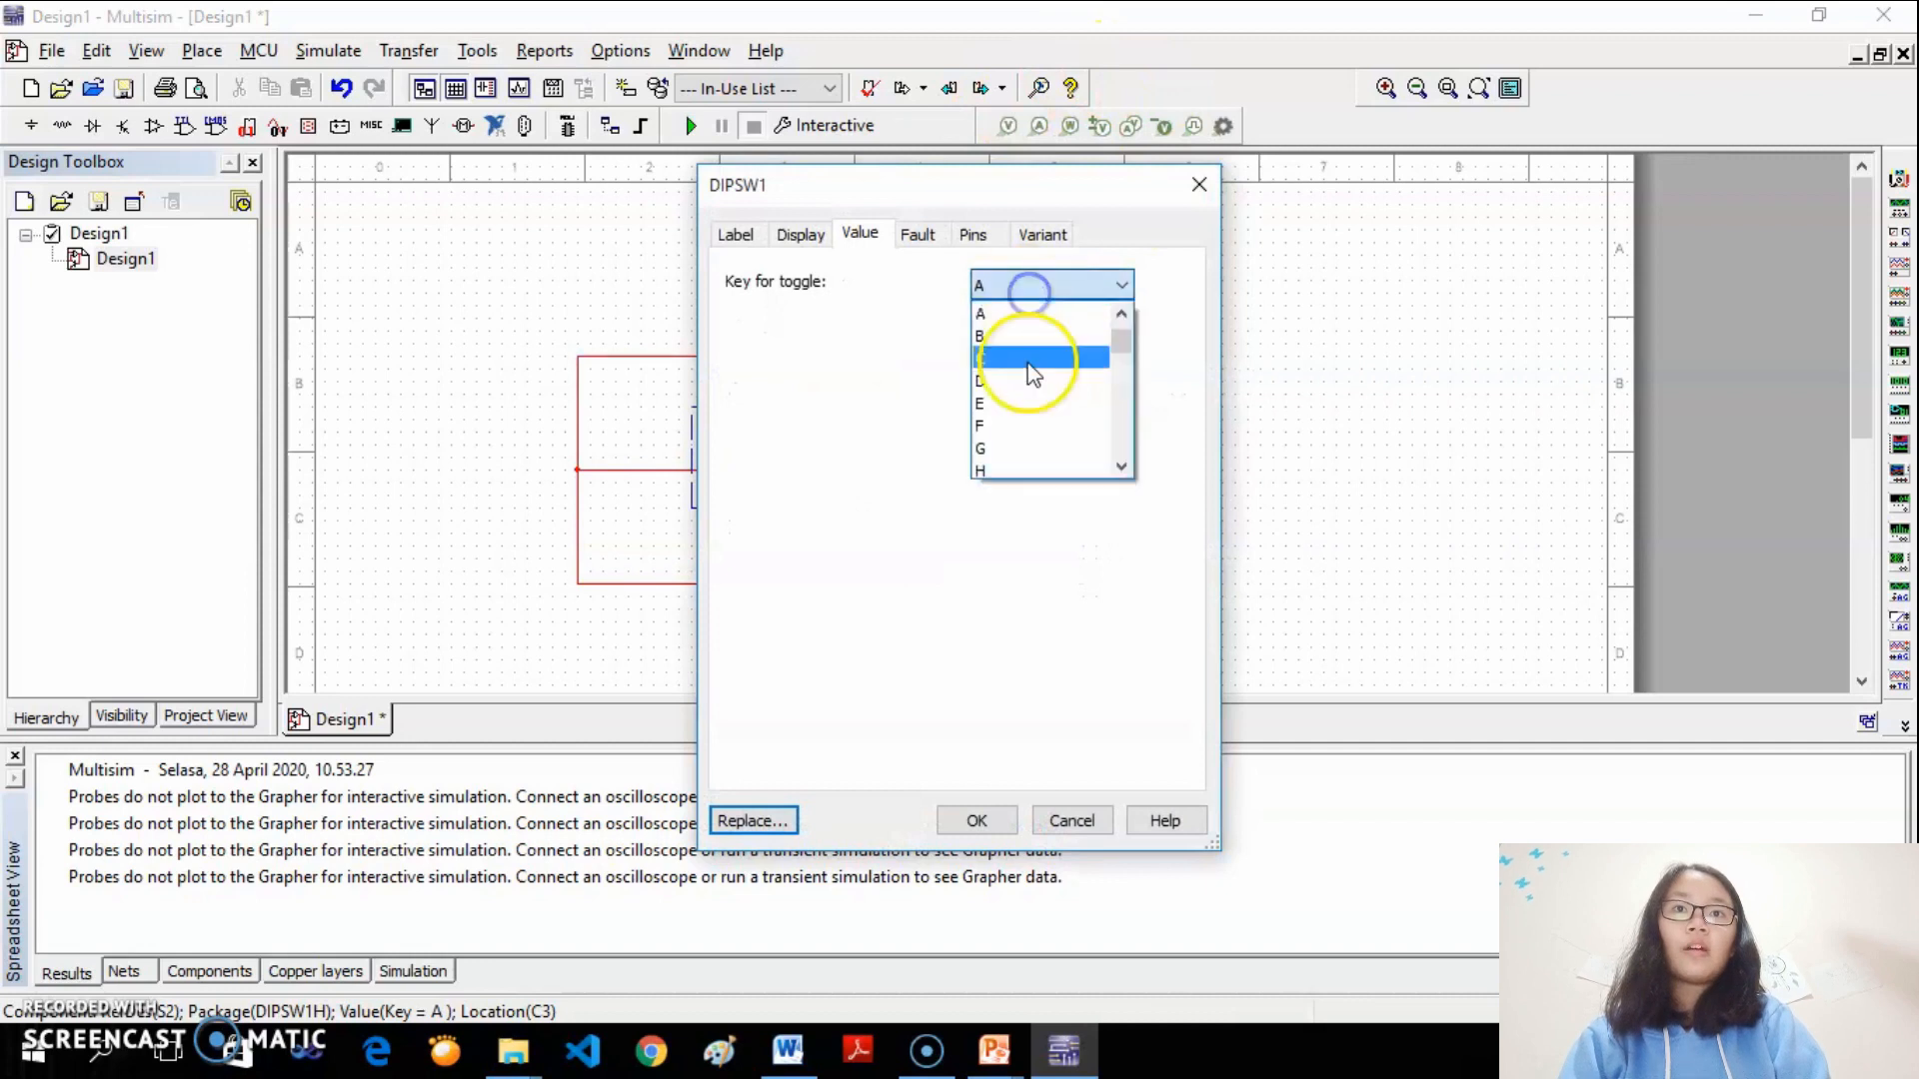
mouse_move(1118, 336)
left_mouse_down()
mouse_move(1121, 475)
mouse_move(1117, 304)
left_mouse_up()
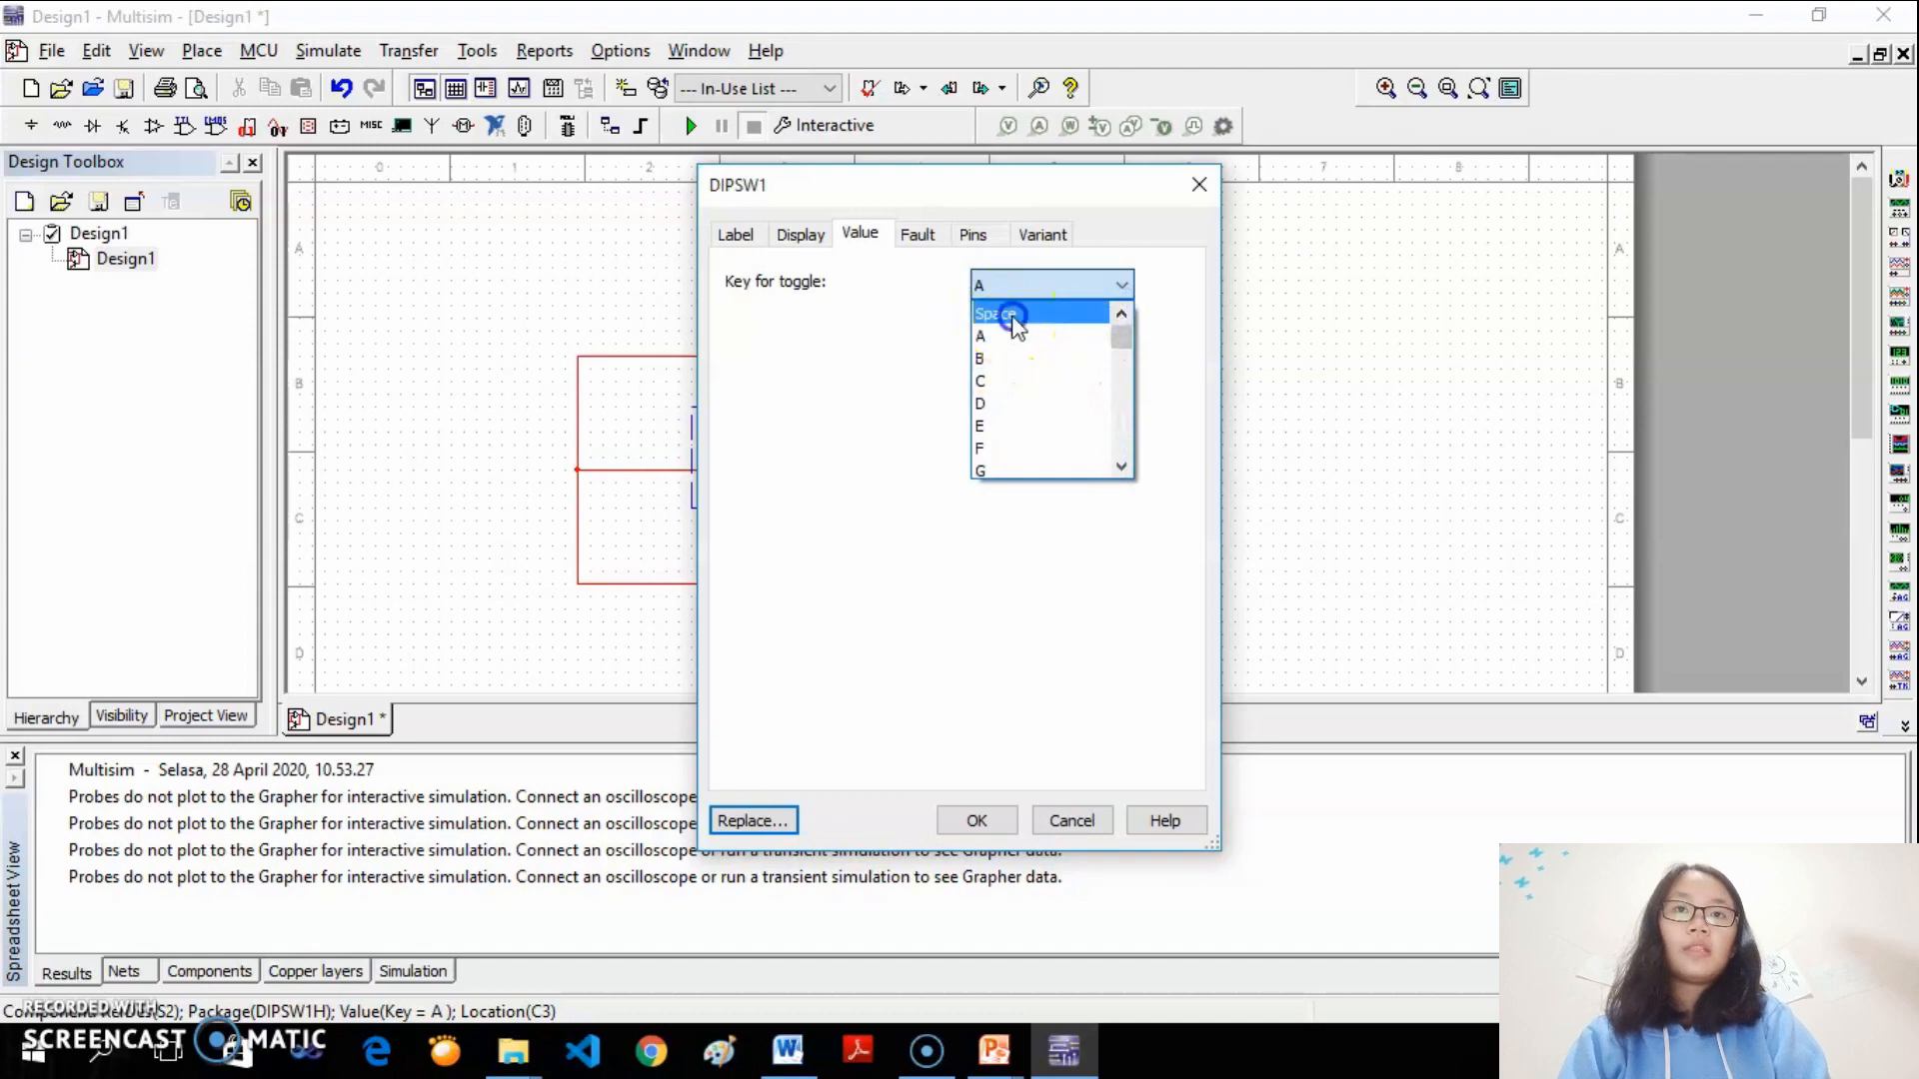
left_click(1013, 322)
left_click(1002, 819)
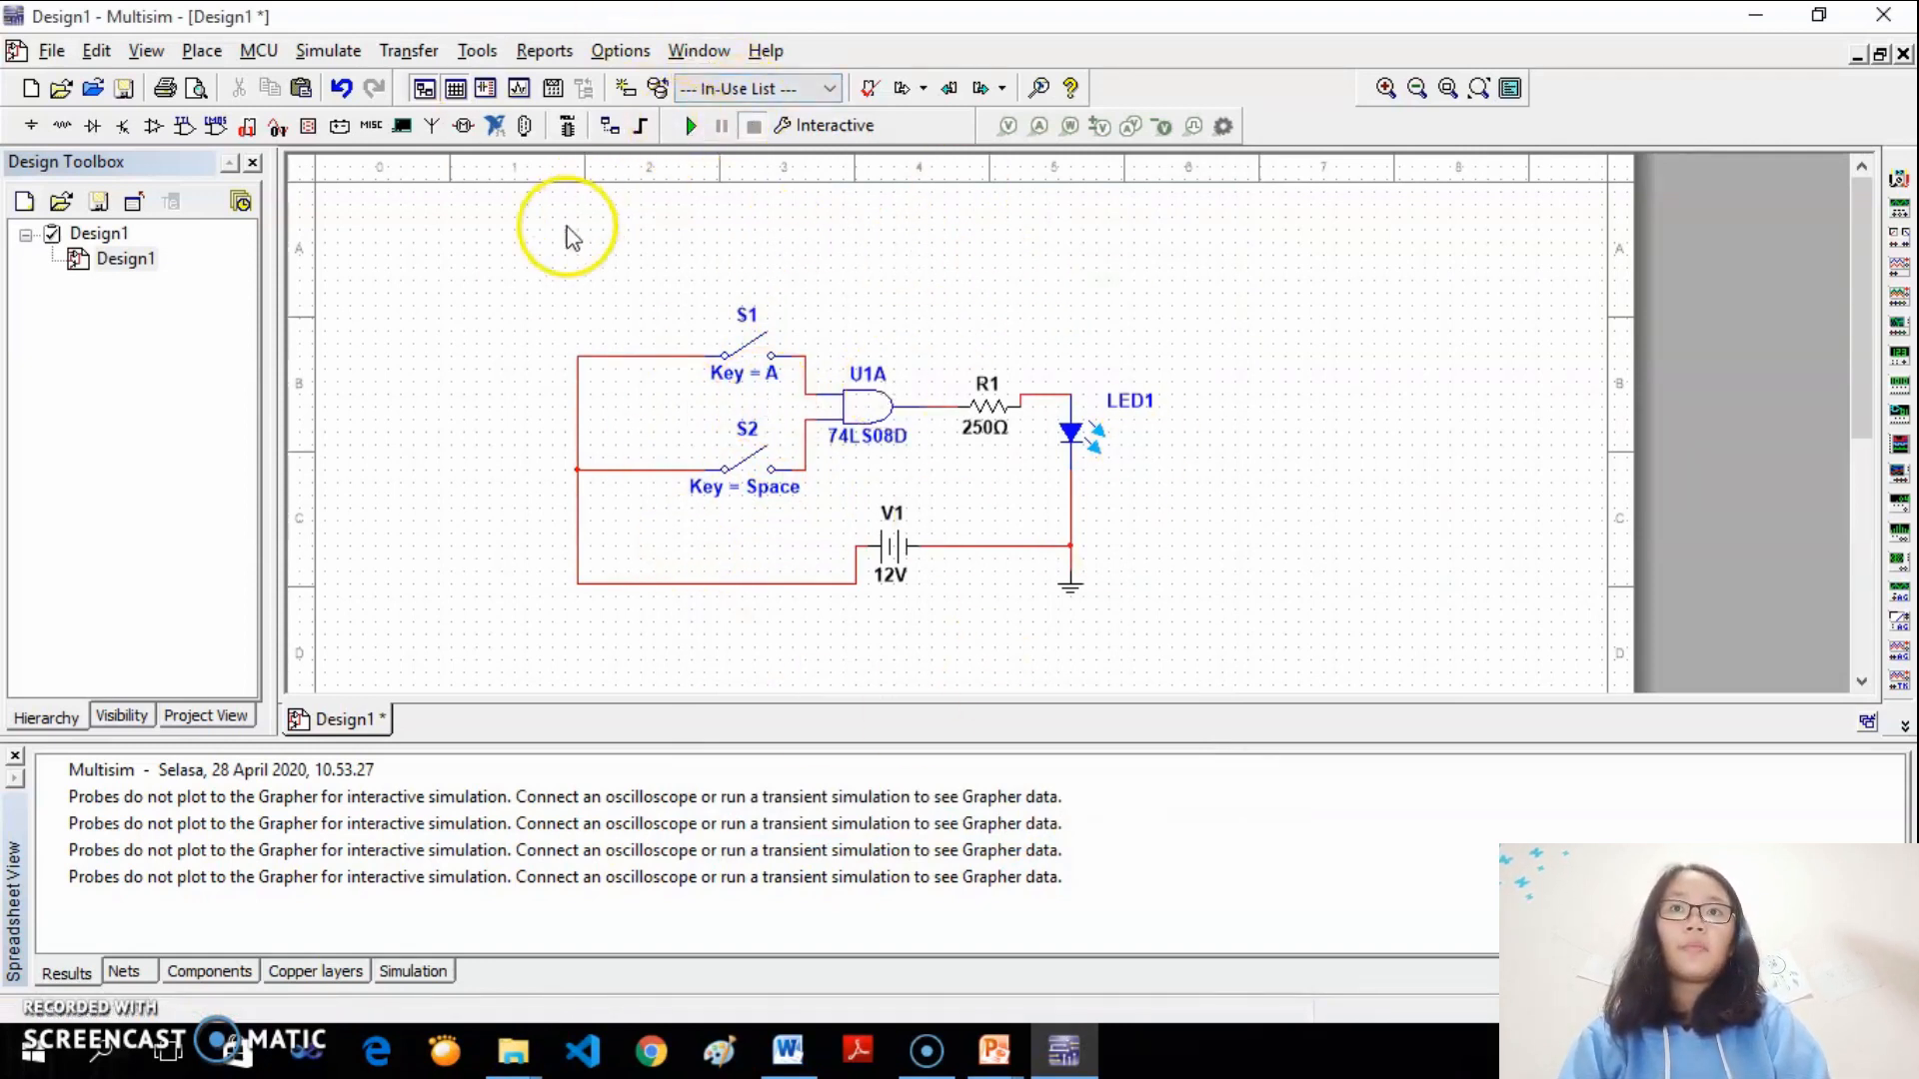
Run the interactive simulation and toggle switches S1 and S2 through closed and open combinations to test the LED
left_click(686, 126)
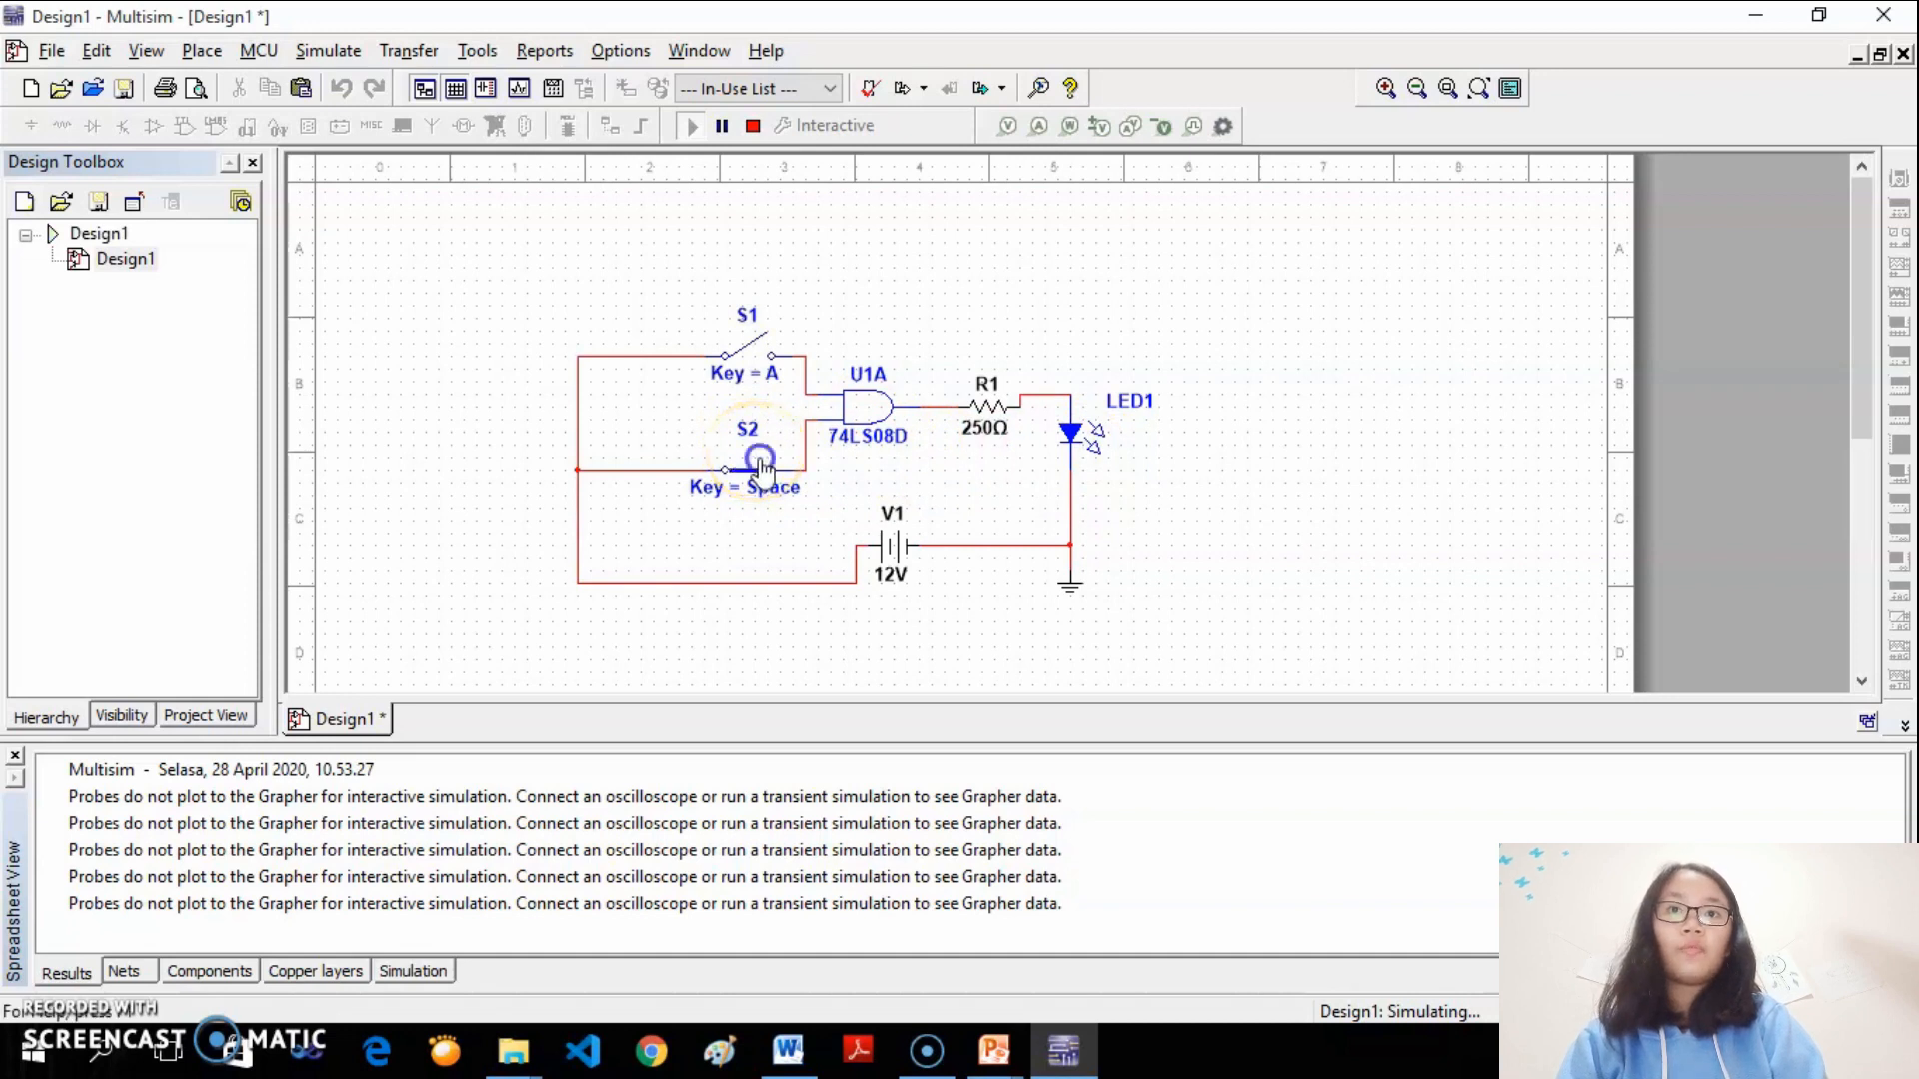
left_click(748, 337)
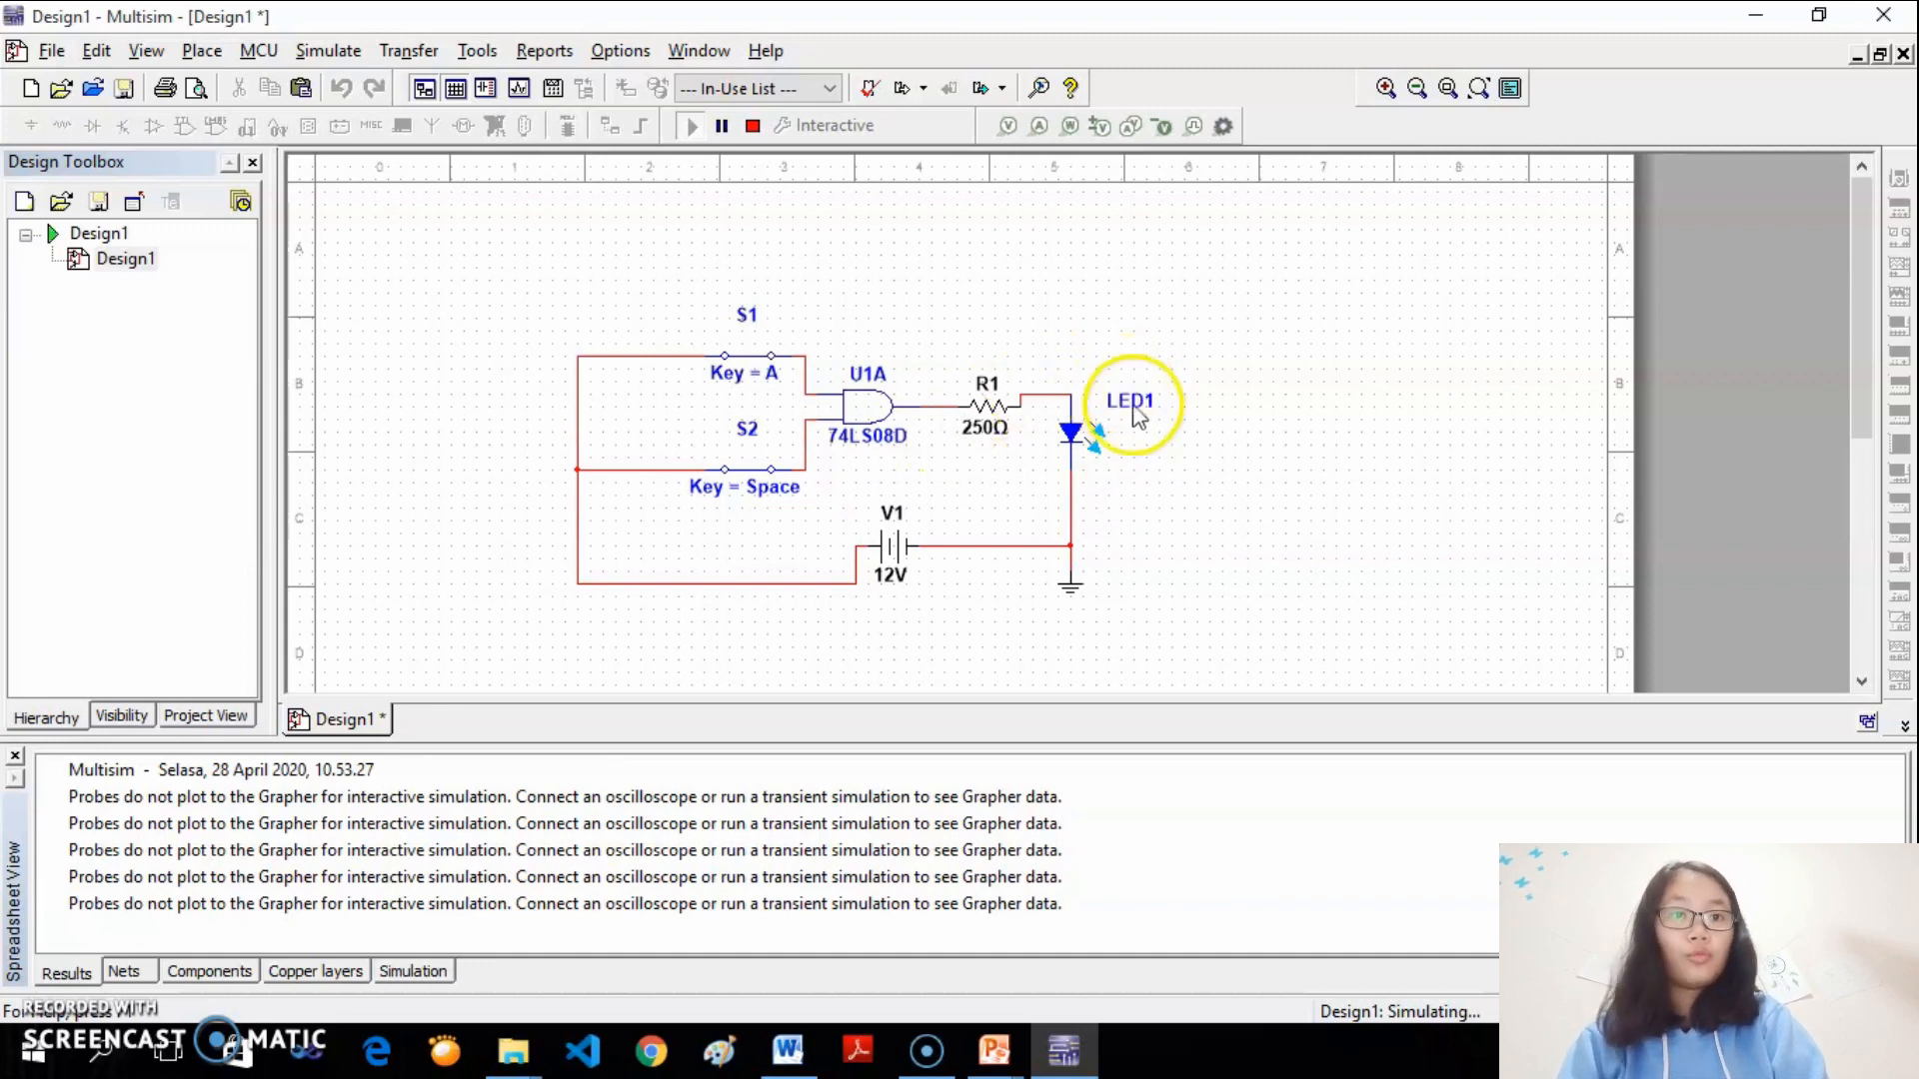
left_click(759, 478)
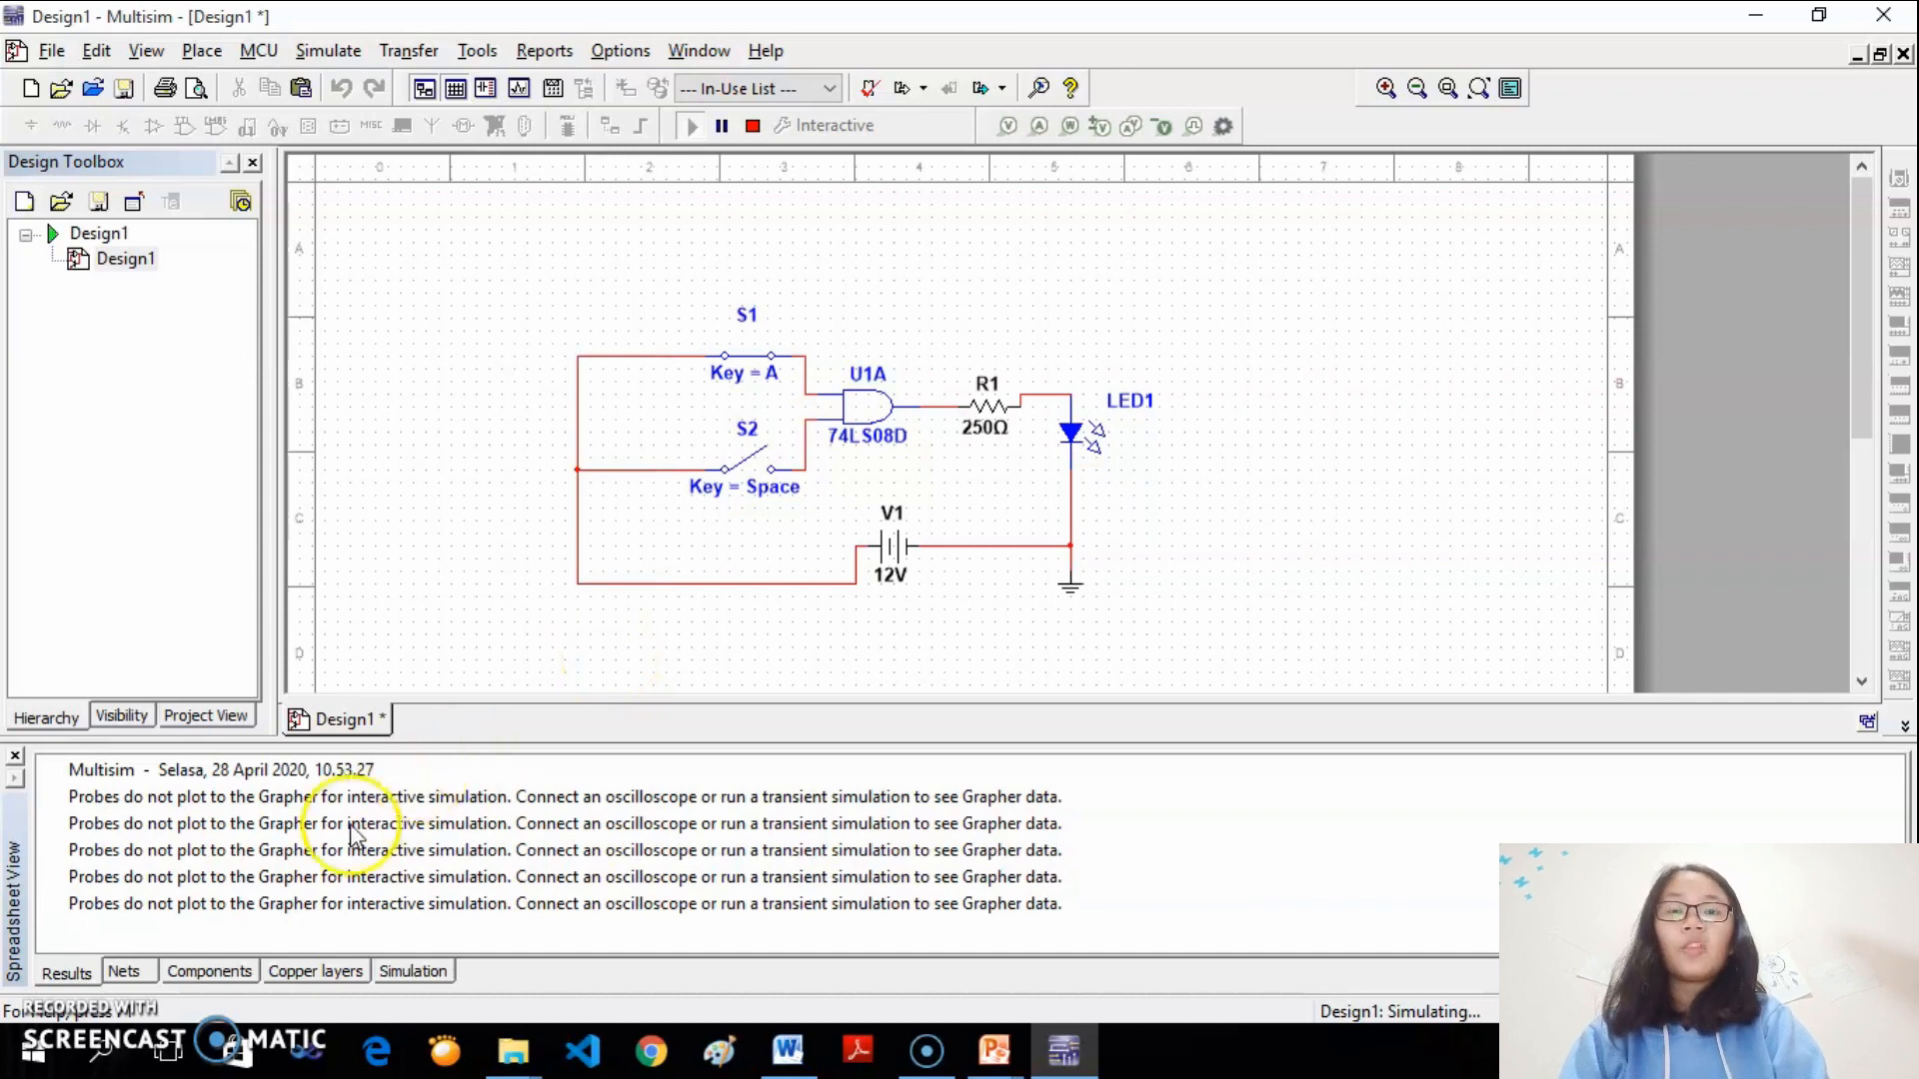
left_click(737, 356)
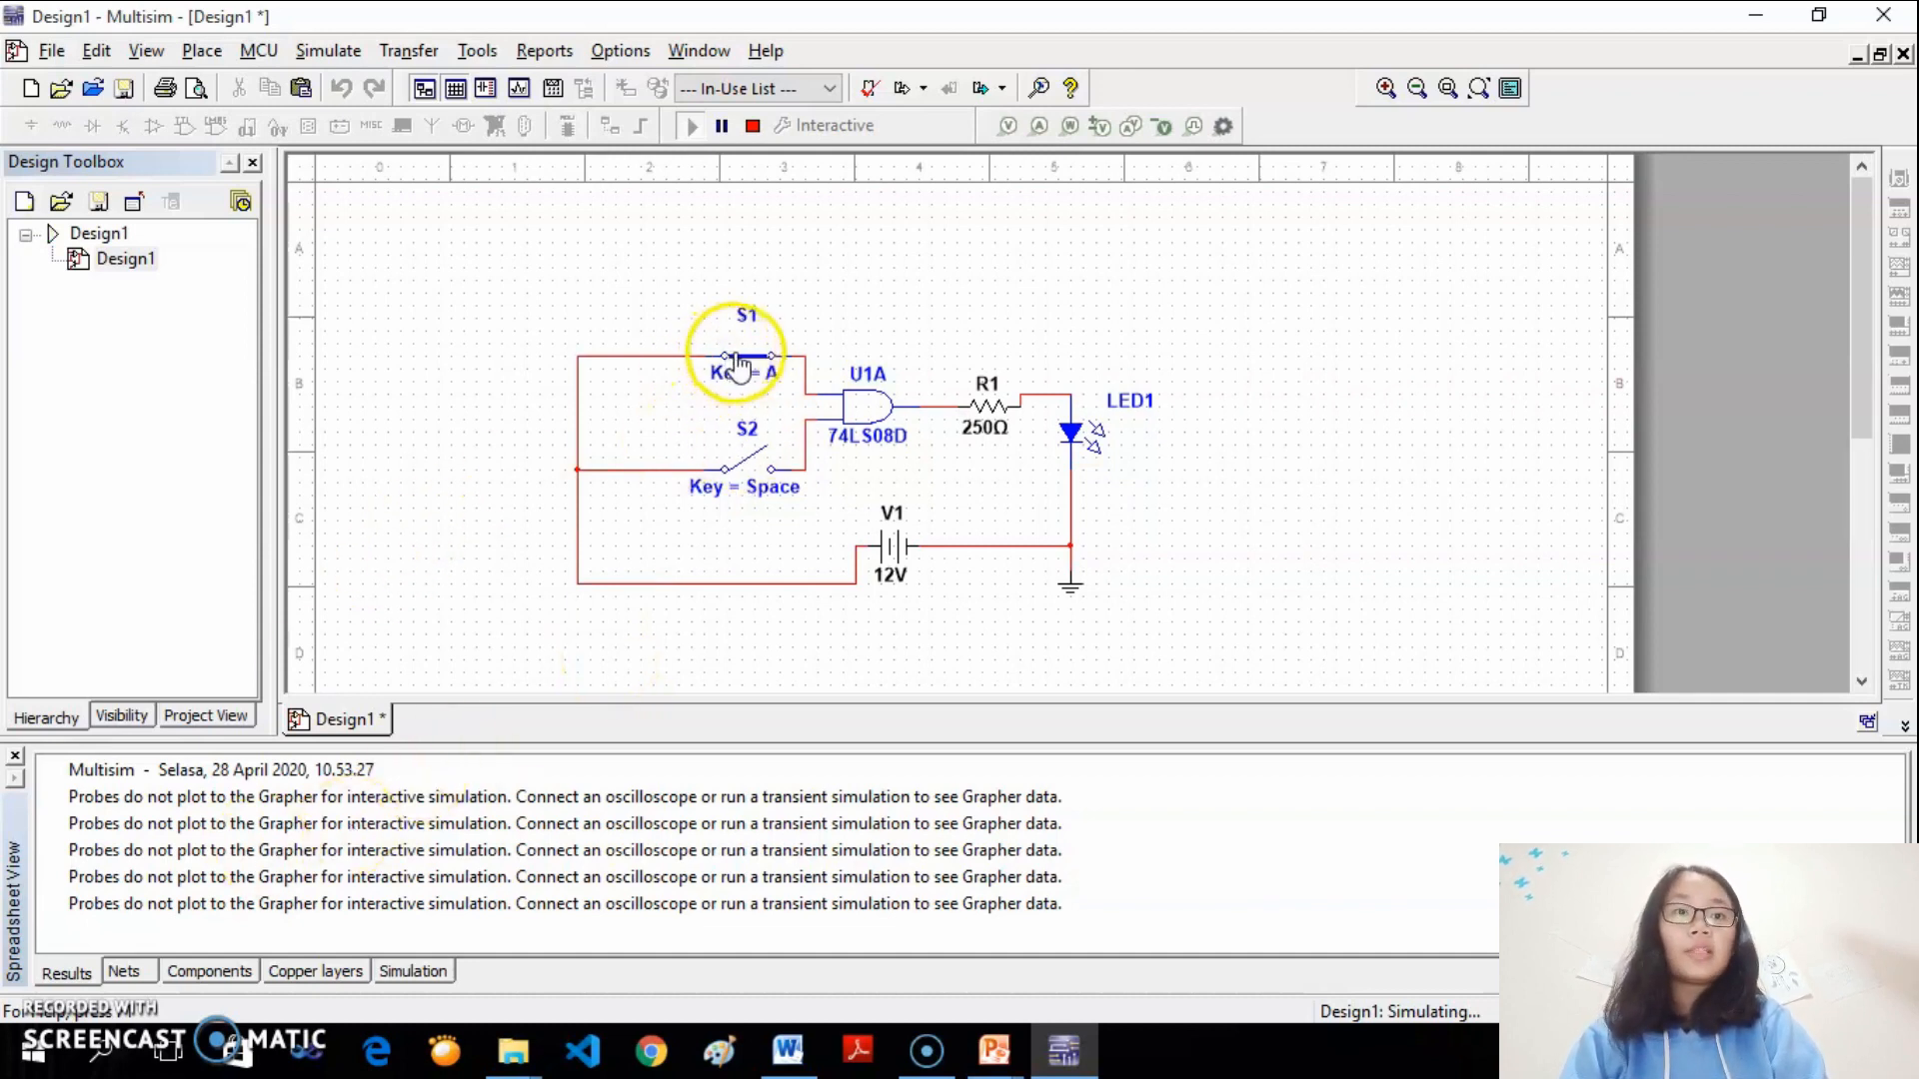